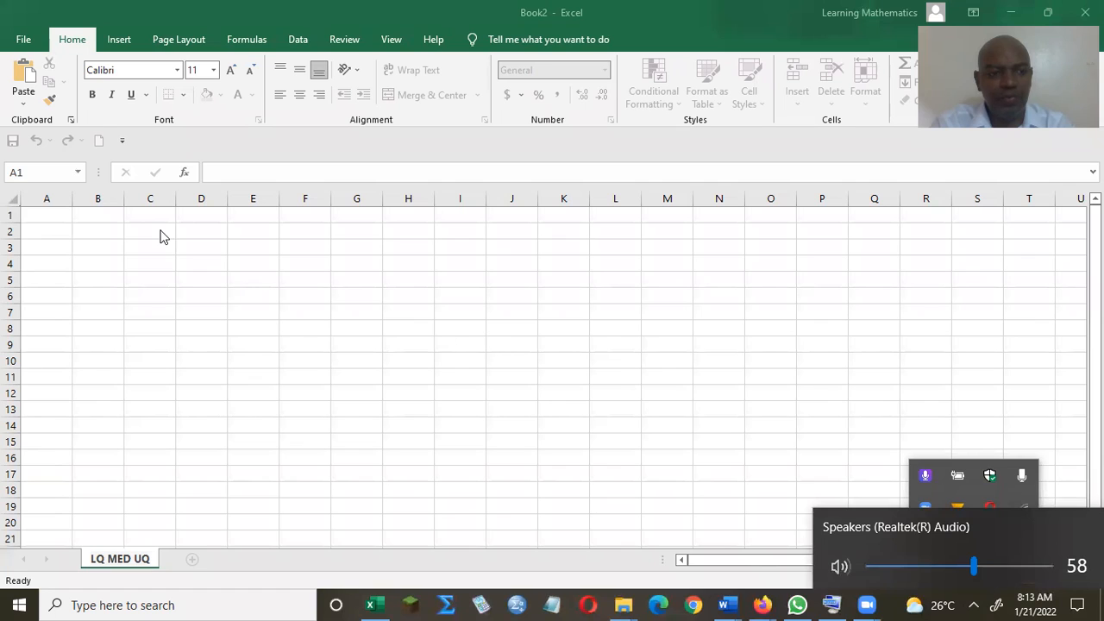
- Finish the sheet tab's name as LQ MED UQ123
left_click(57, 216)
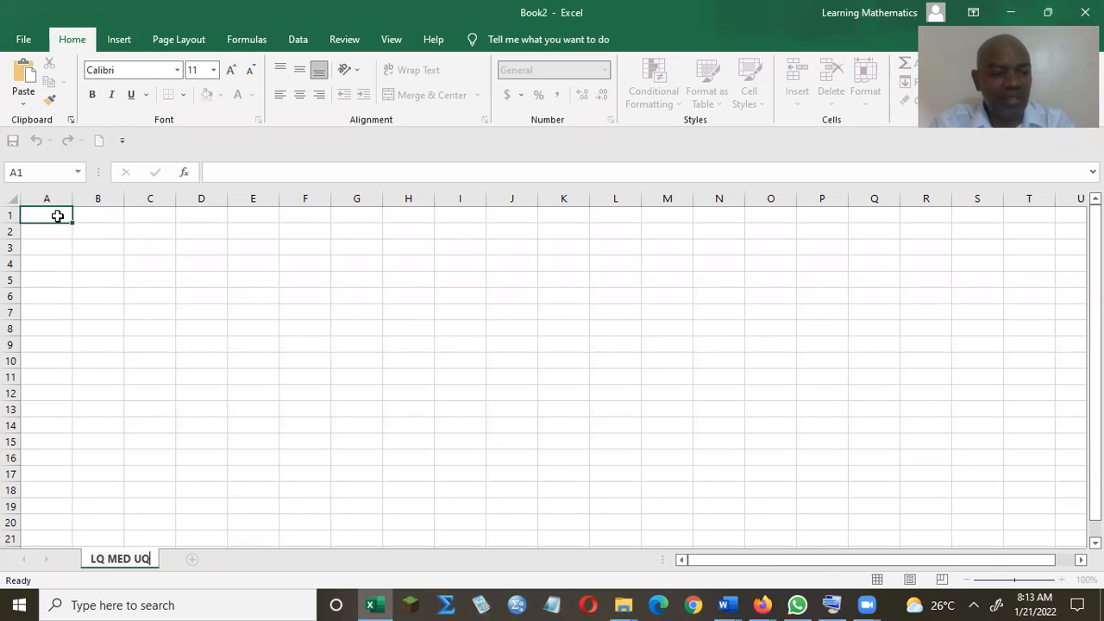
type("123")
key("Return")
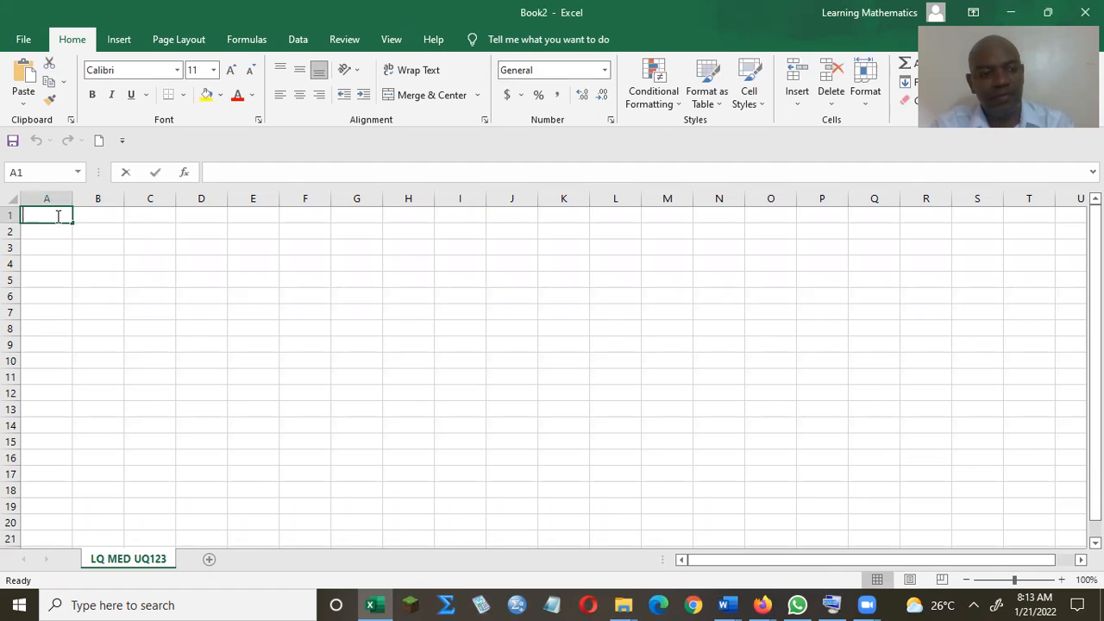
- Enter 123, 145, 163, 162, 177, 115, 110 and 112 down column A in cells A1 to A8
type("123")
key("Return")
type("145")
key("Return")
type("163")
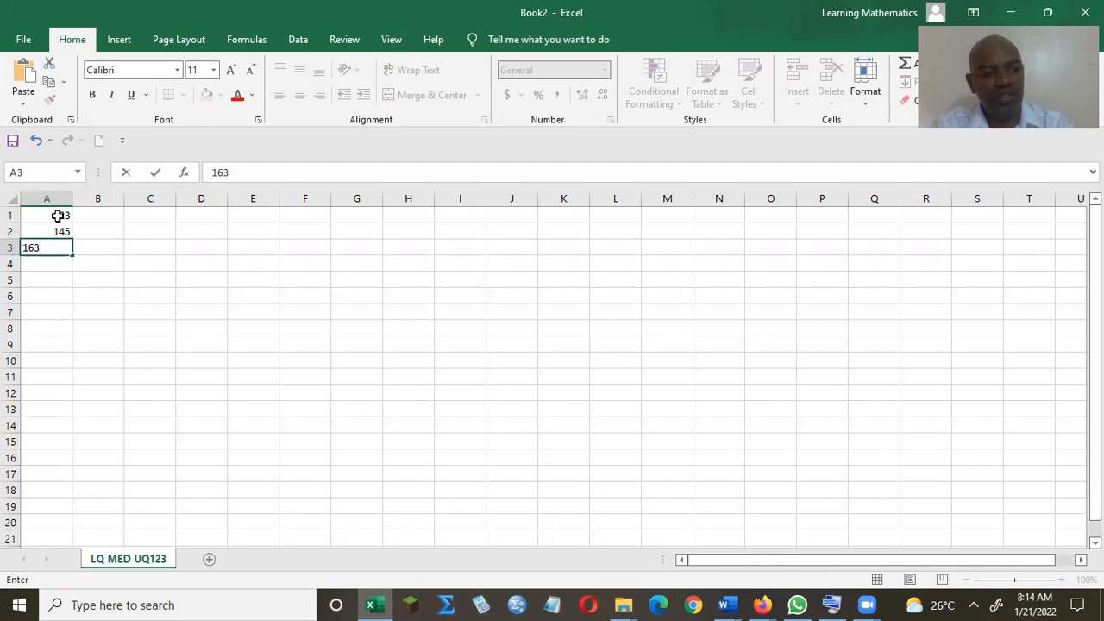
key("Return")
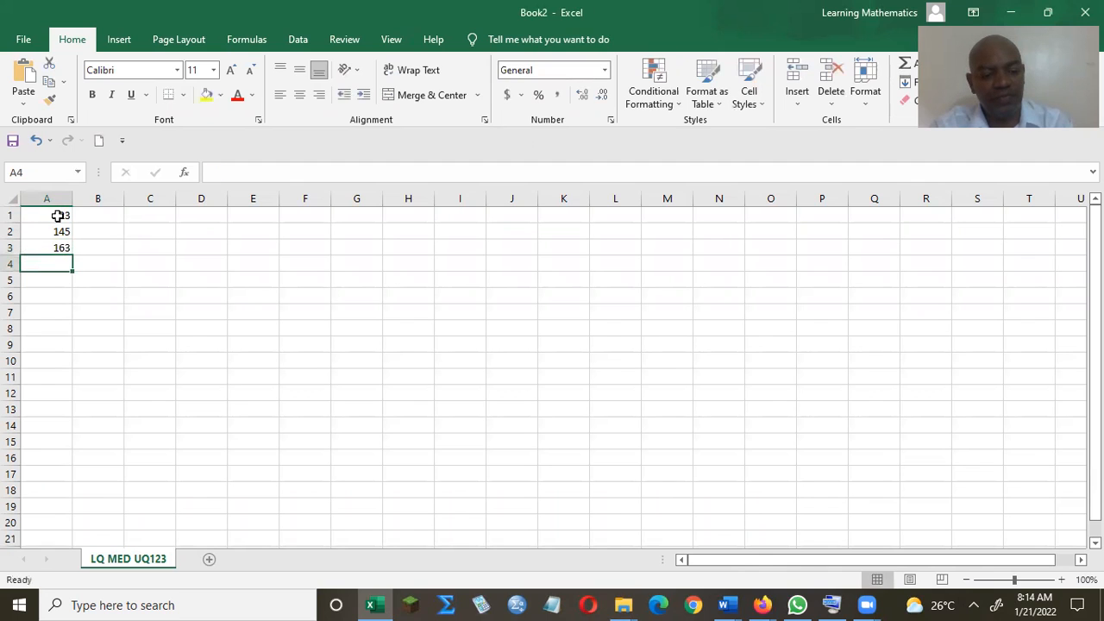
type("162")
key("Return")
type("177")
key("Return")
type("115")
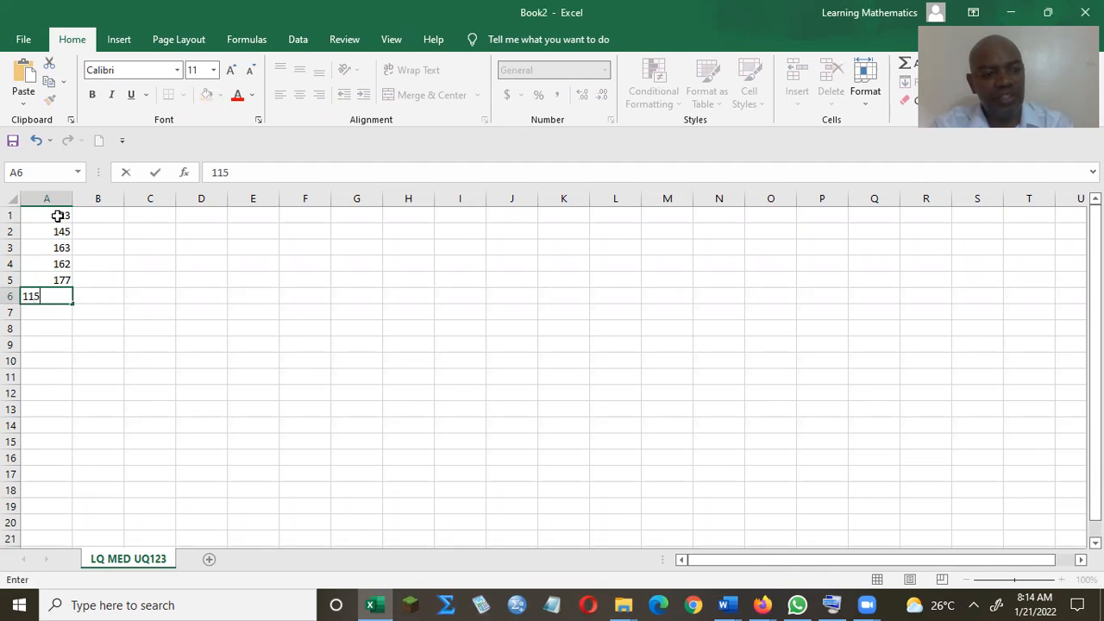
key("Return")
type("110")
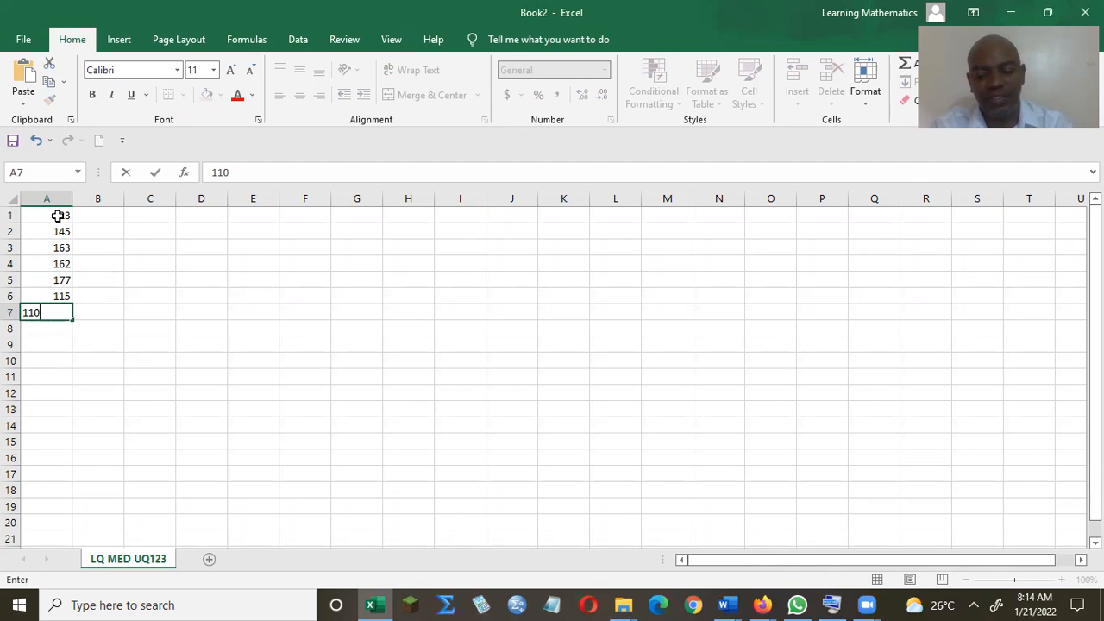
key("Return")
type("112")
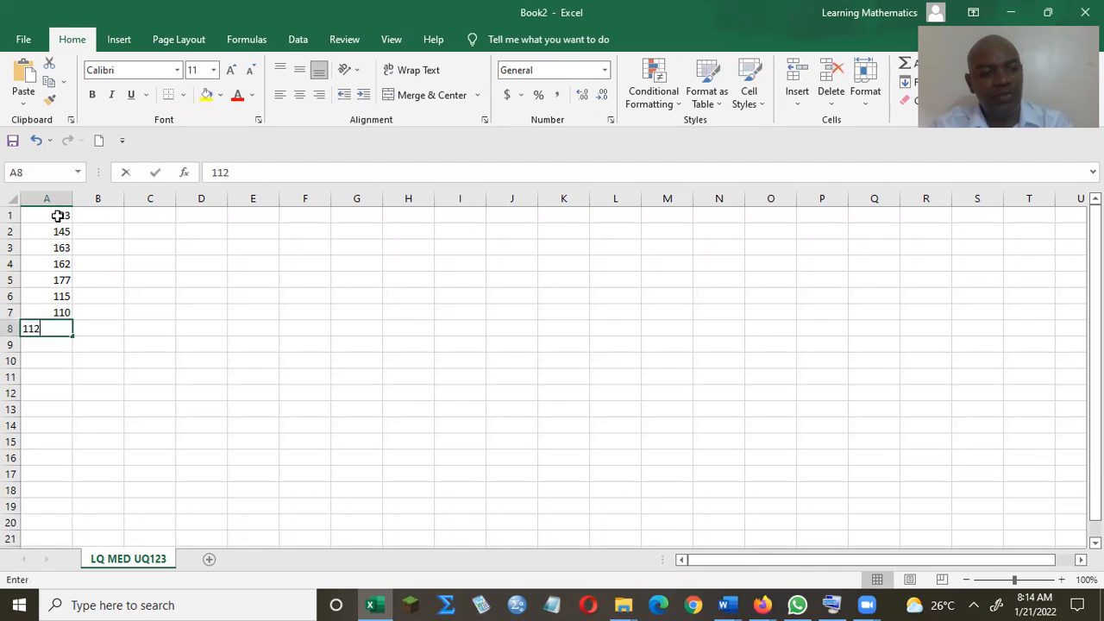
key("Return")
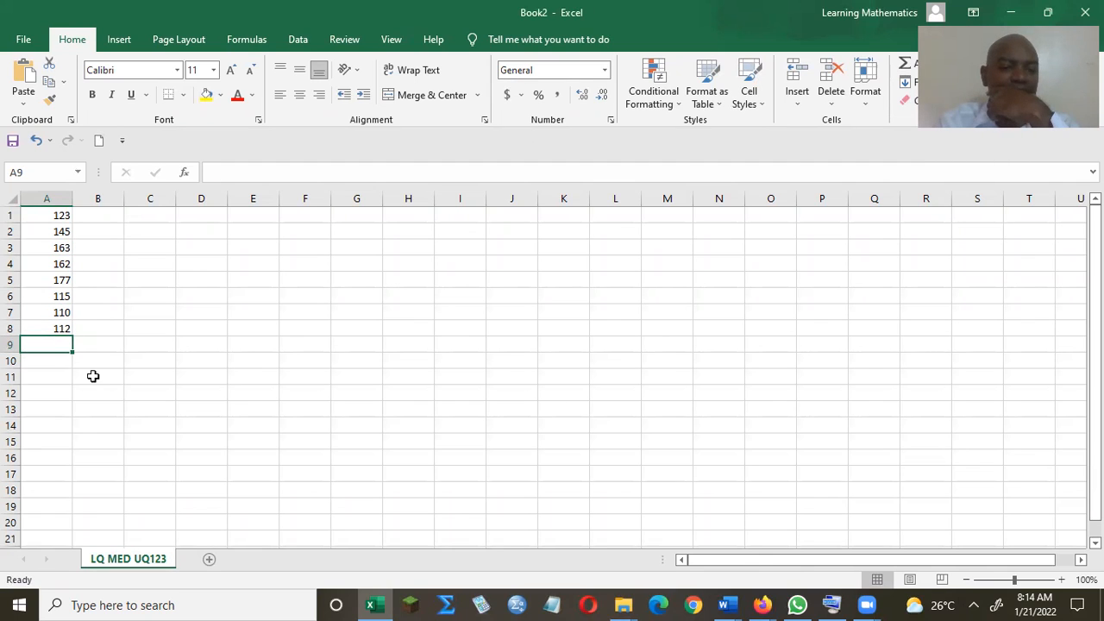
- Clear the manually entered values from cells A1 to A8
left_click_drag(44, 216, 62, 328)
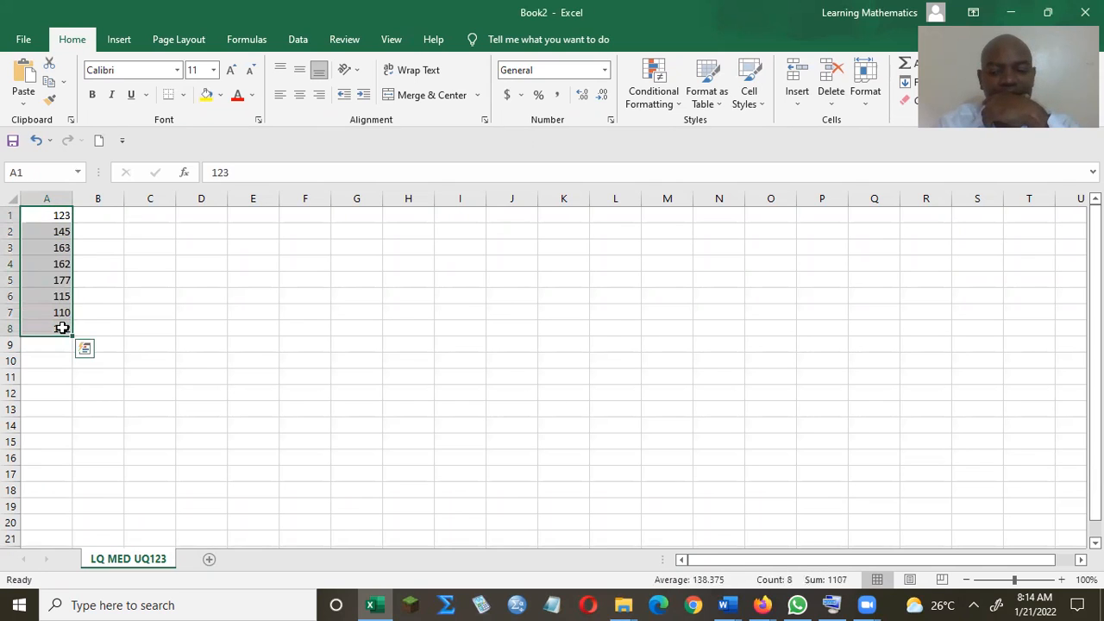
key("Delete")
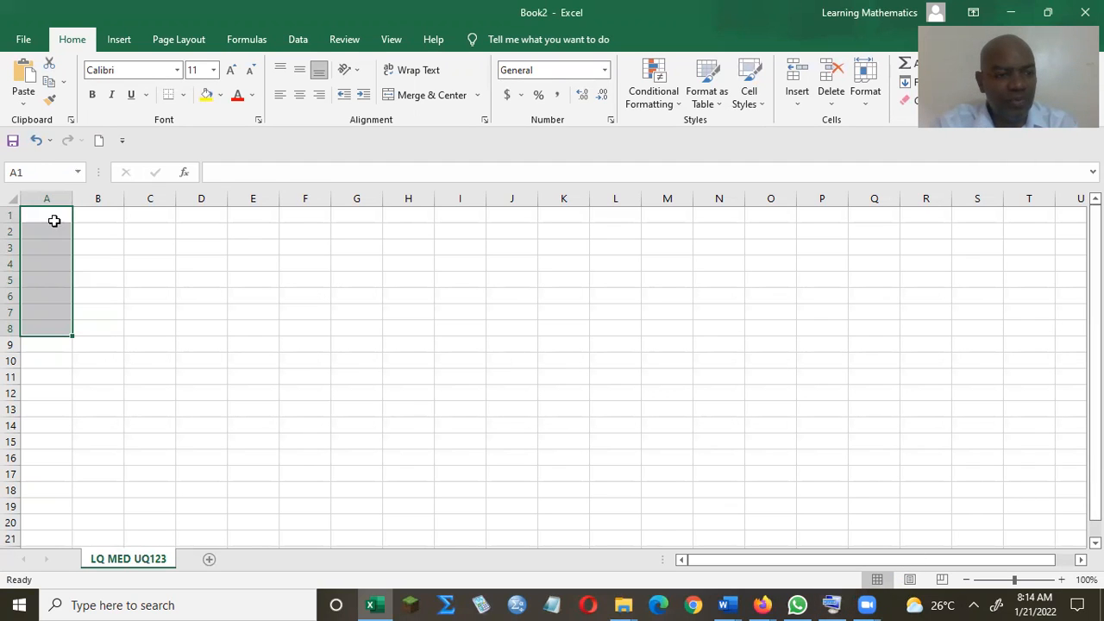
- Enter =RANDBETWEEN(110,156) in cell A1 and fill the formula down to cell A20
left_click(55, 221)
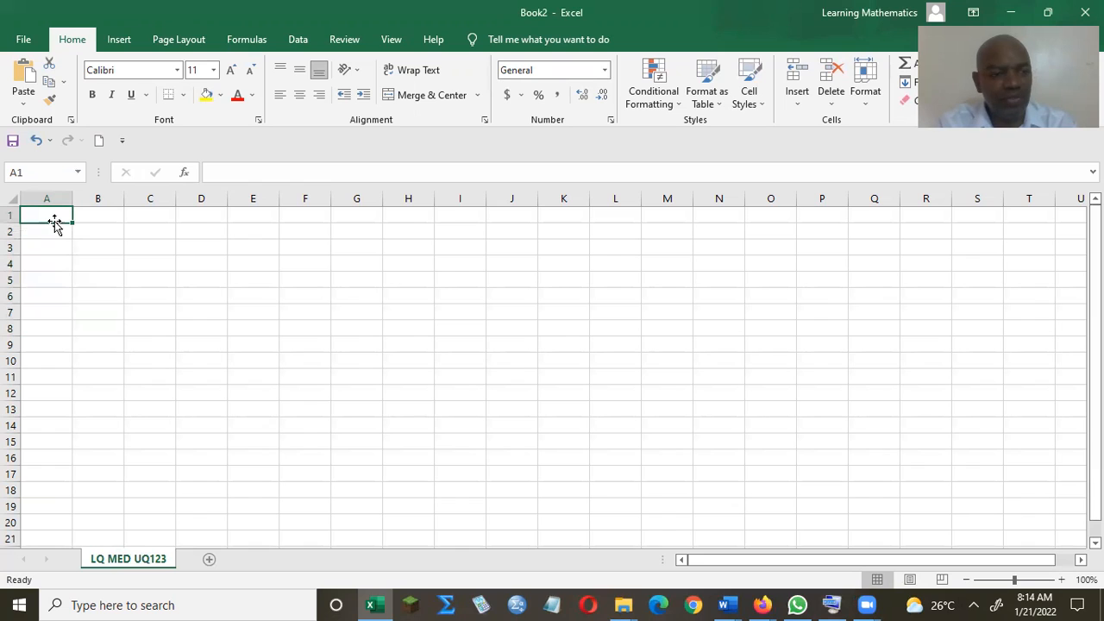
type("=r")
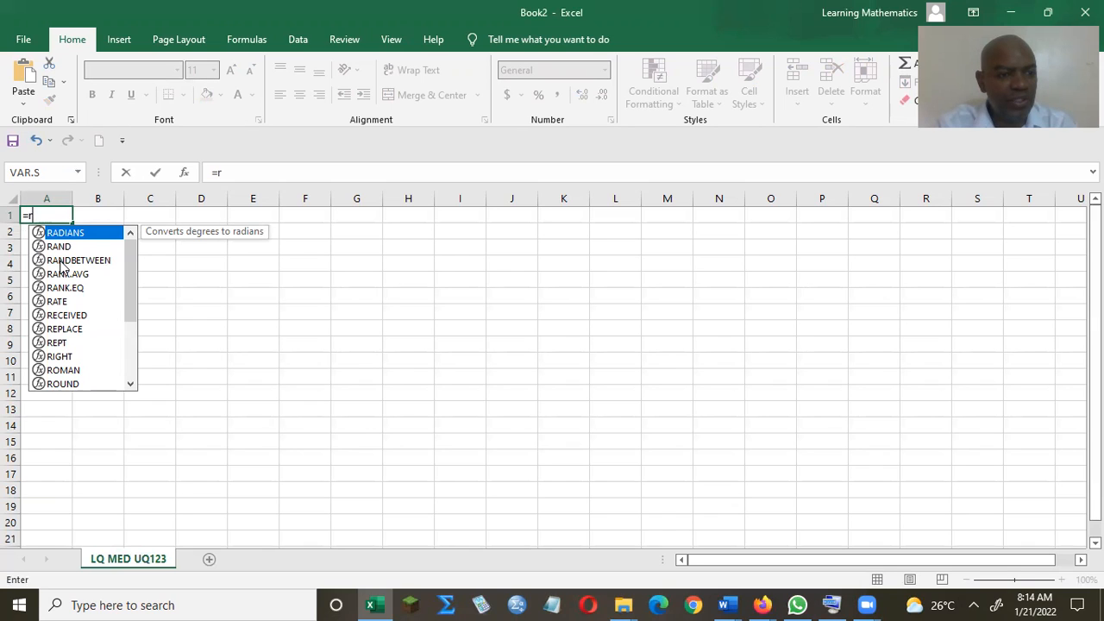
left_click(60, 262)
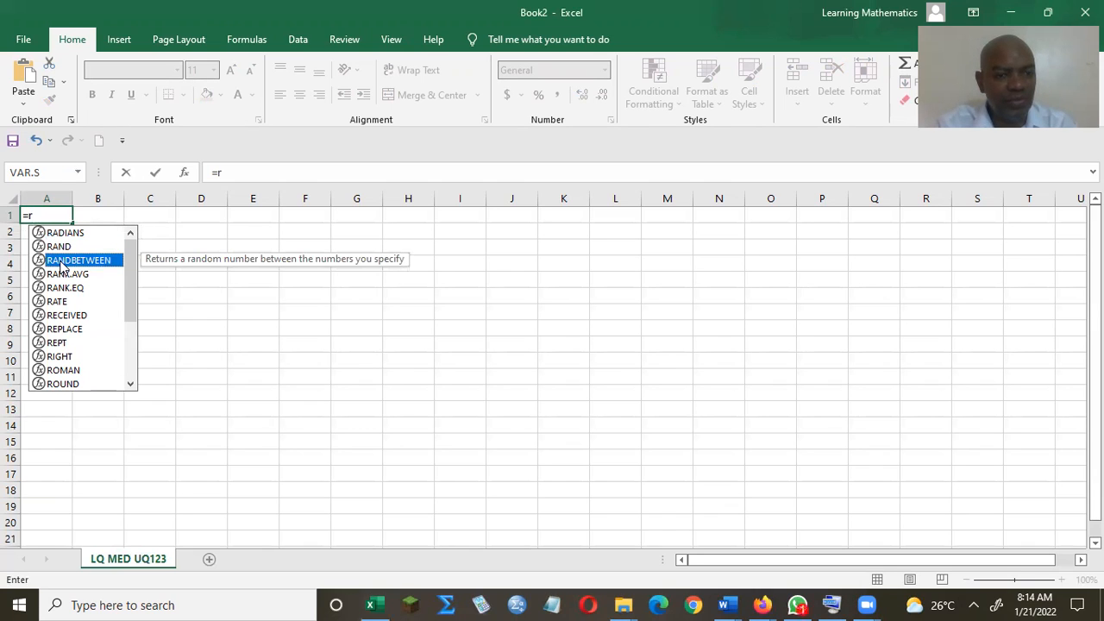
double_click(65, 261)
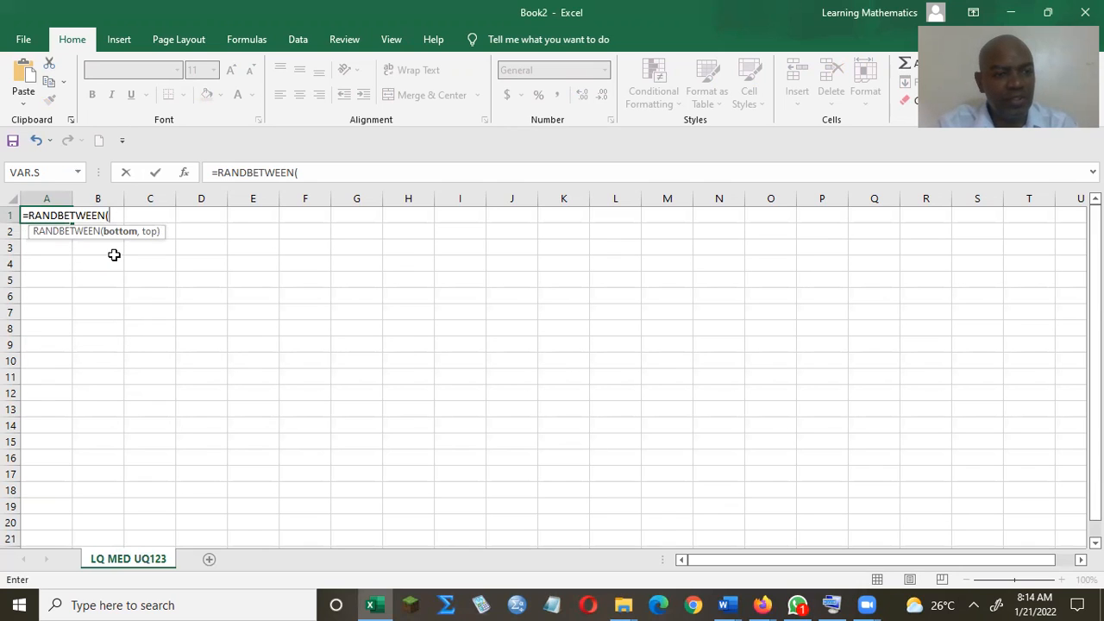
type("11")
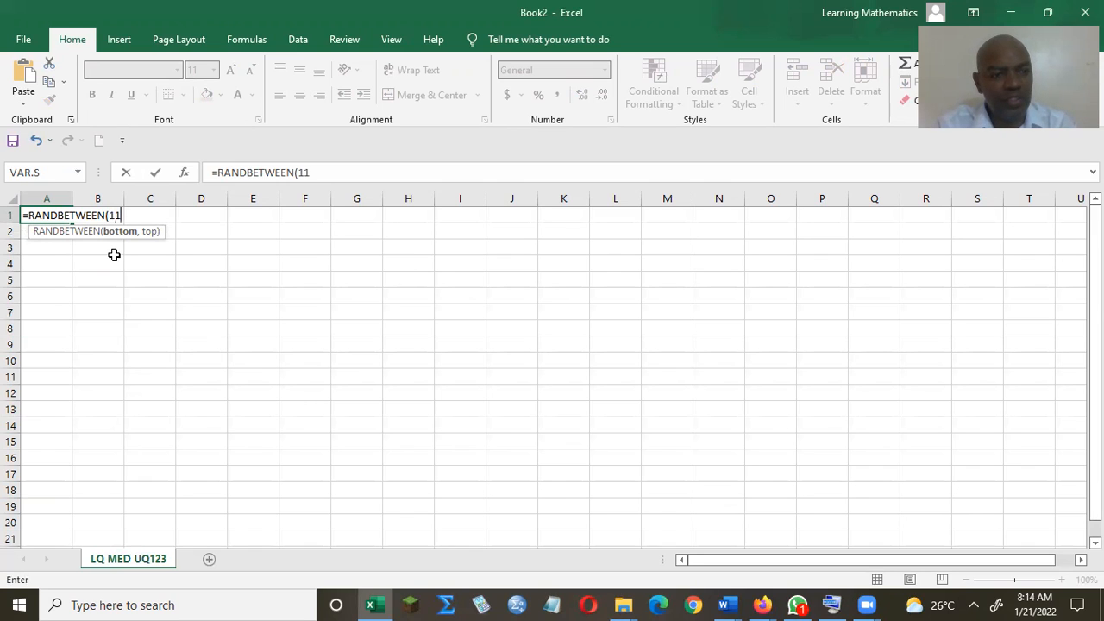
type("0,15")
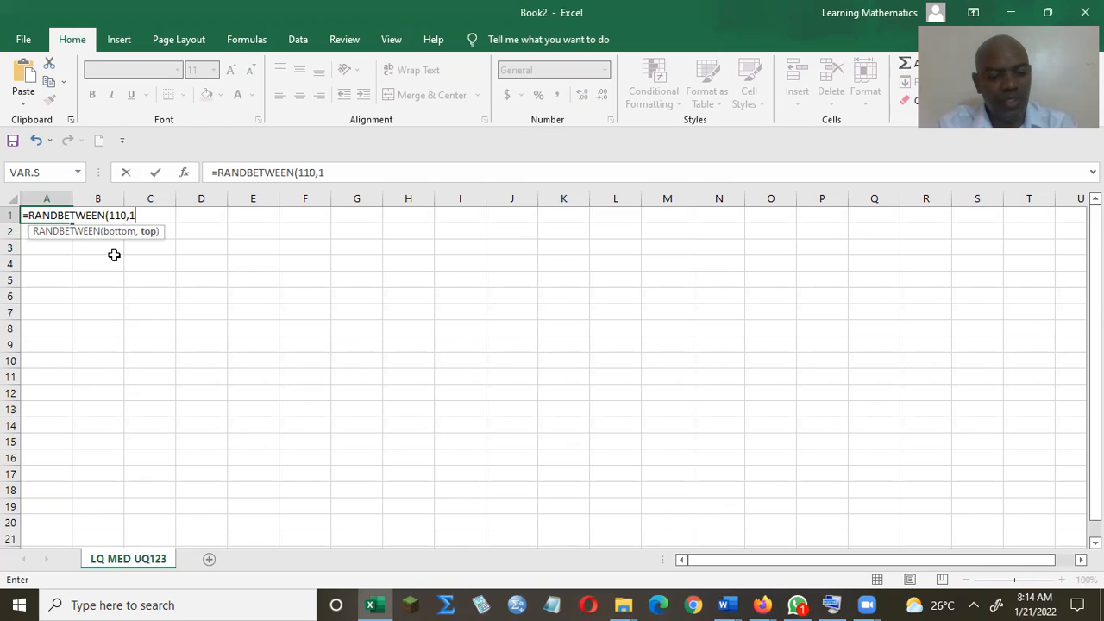
type("6")
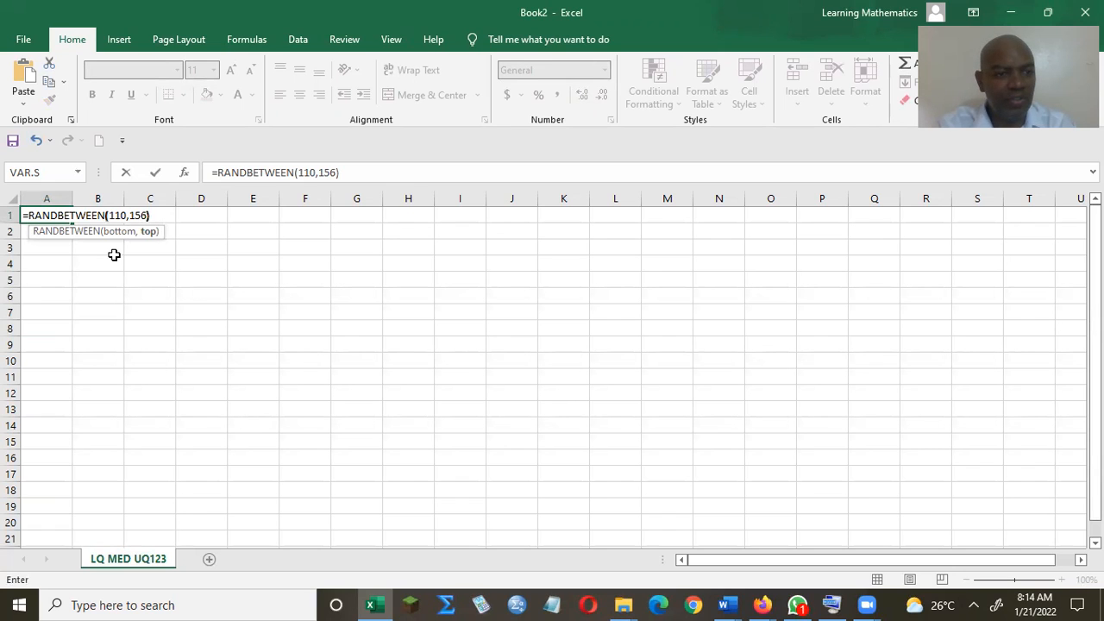
type(")")
key("Return")
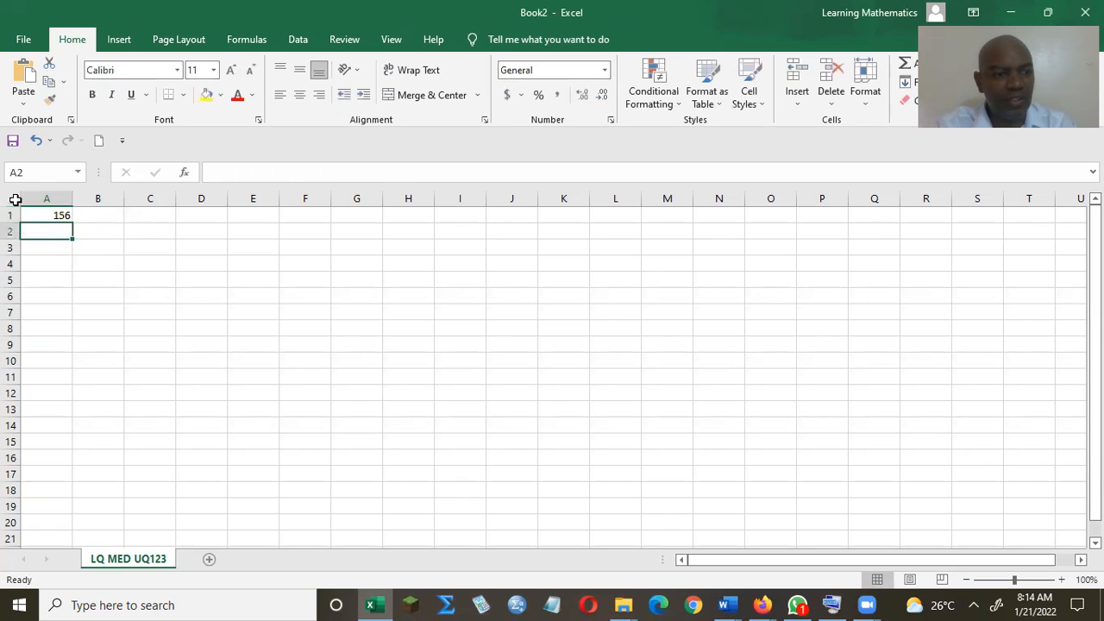
left_click(51, 215)
left_click_drag(73, 222, 67, 530)
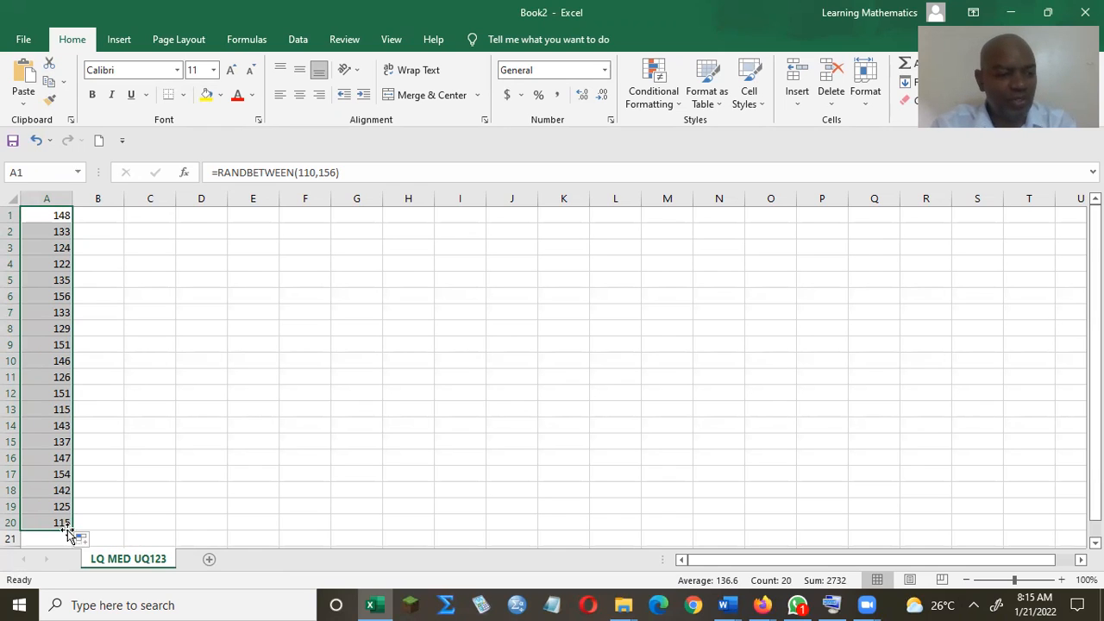
- Label cell B2, beside the random numbers, as Min
left_click(103, 235)
type("Min")
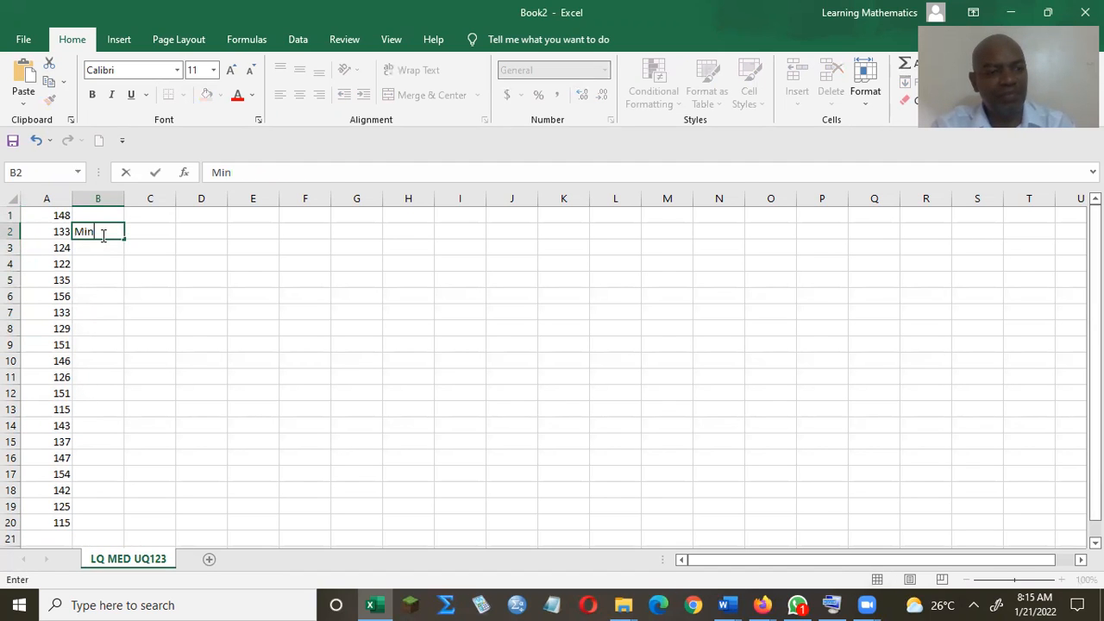
key("Return")
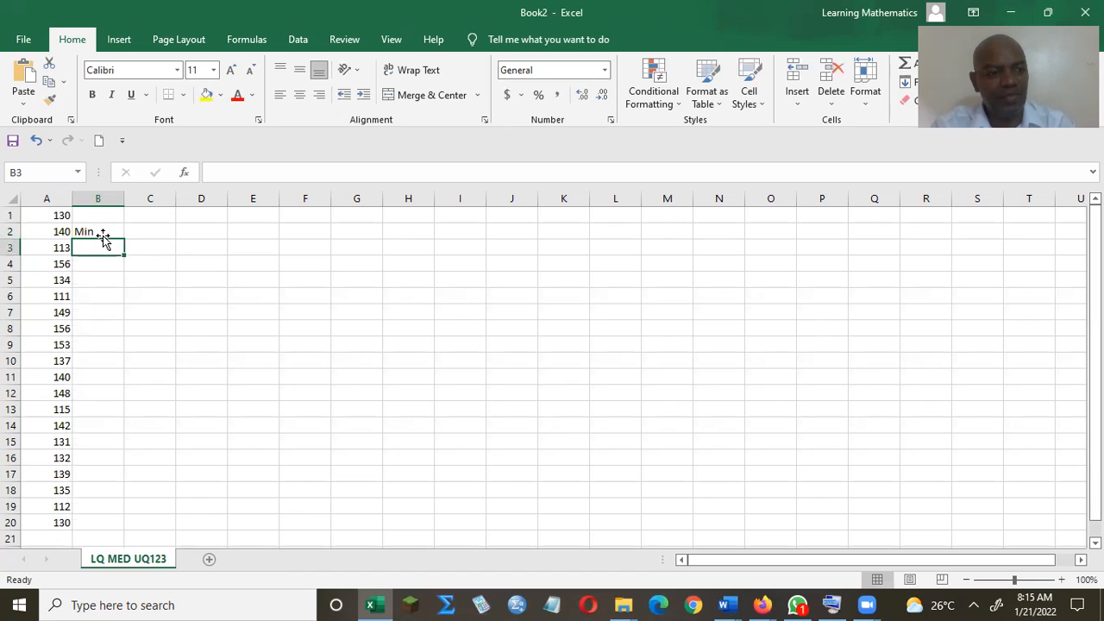
- Try Med, and Q12 in its place, as the label in cell B3
type("Min")
type("ed")
key("Return")
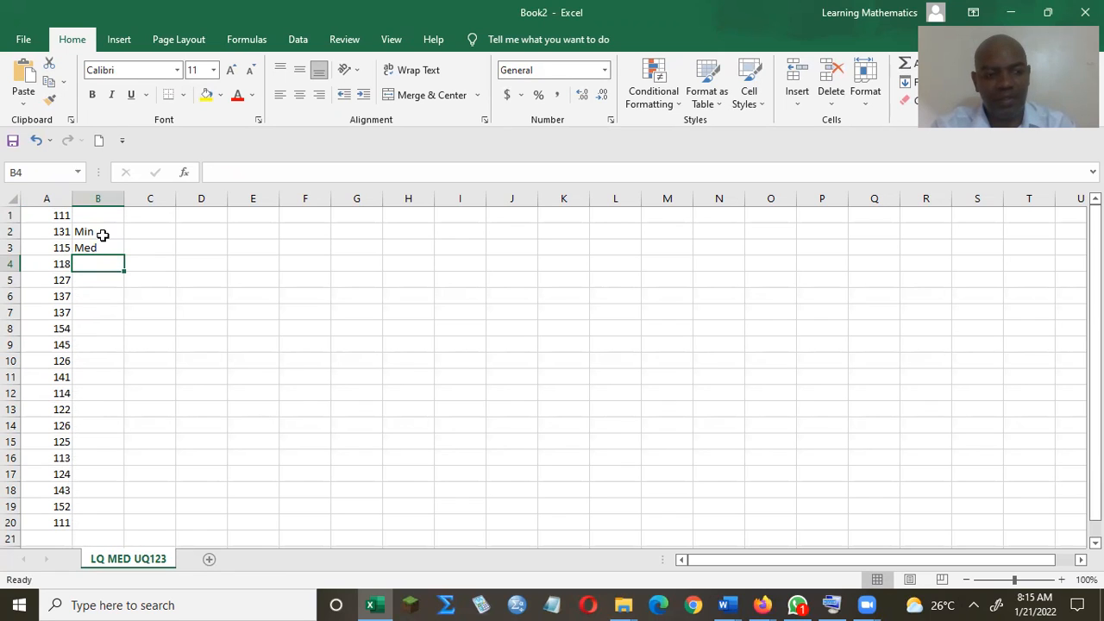
left_click(104, 243)
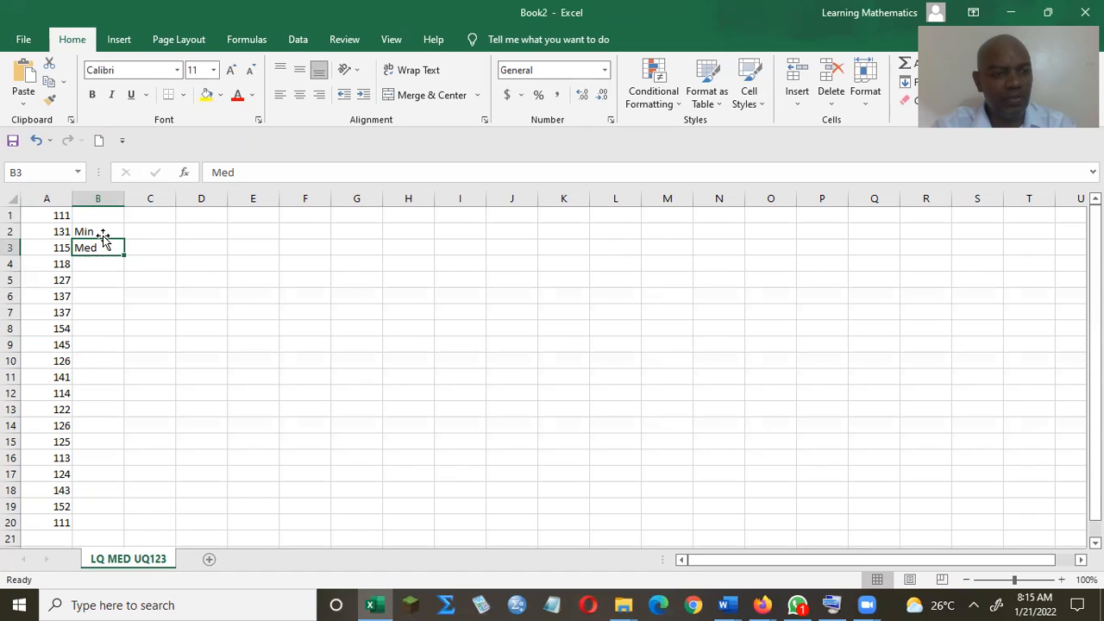
type("LQ")
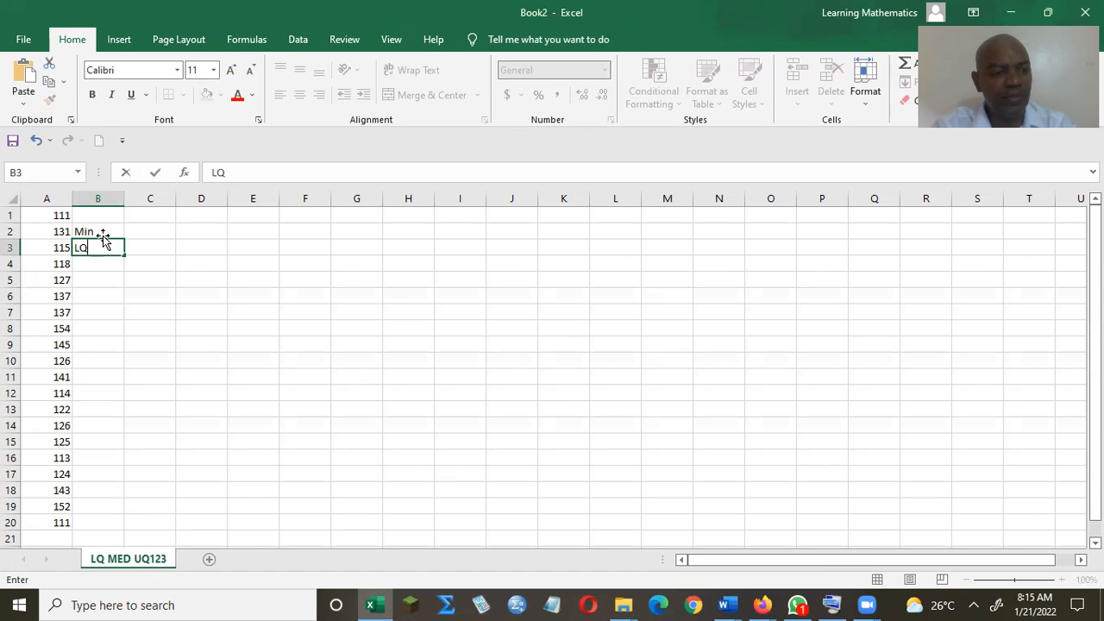
key("BackSpace")
key("BackSpace")
type("Q12")
key("Return")
- Label cells B3, B4 and B5 as Q1, Q2 and Q3, one below the other
left_click(103, 241)
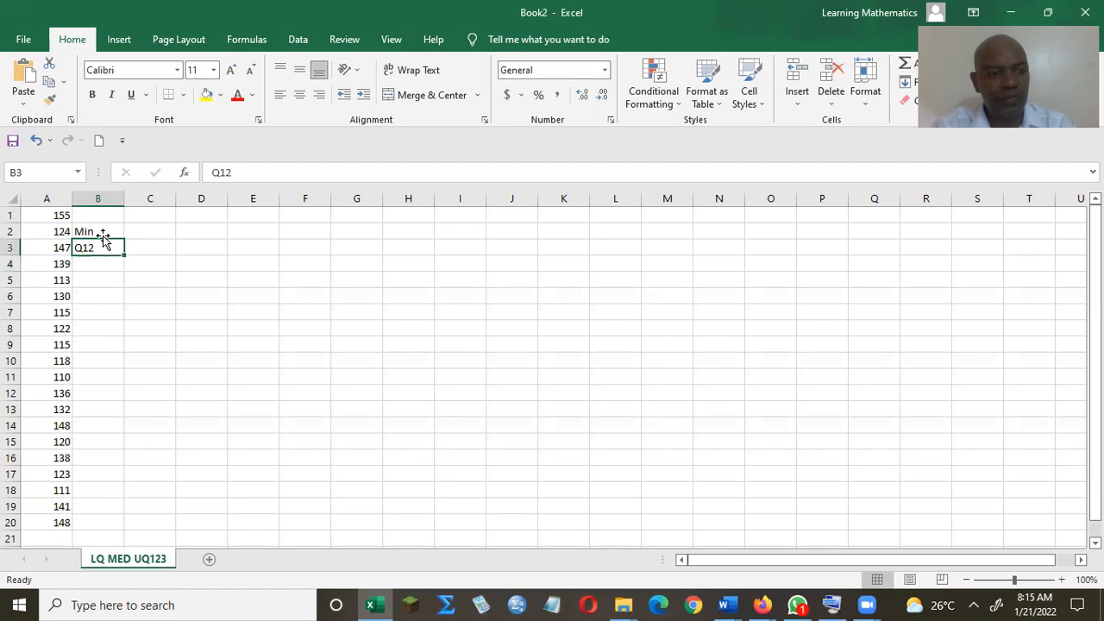
type("Q1")
key("Return")
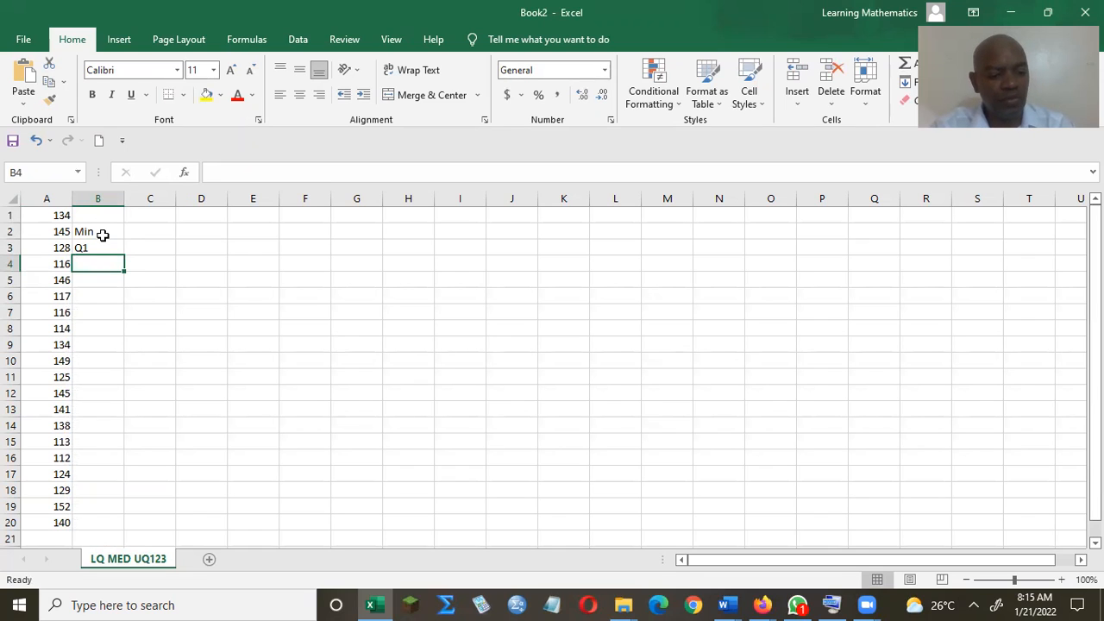
type("Q1")
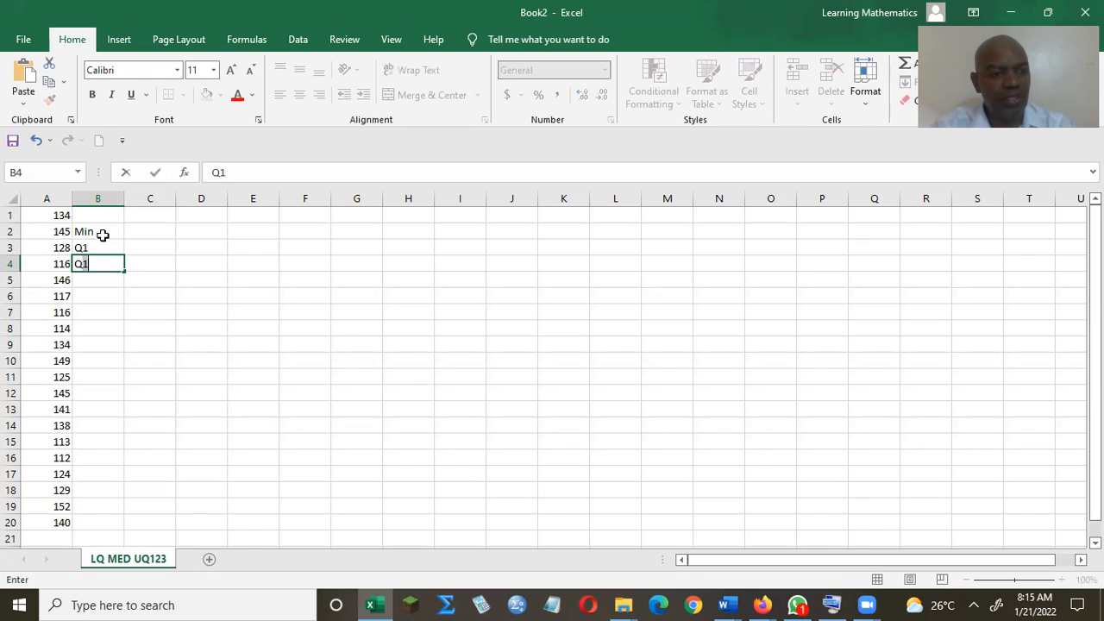
key("BackSpace")
type("2")
key("Return")
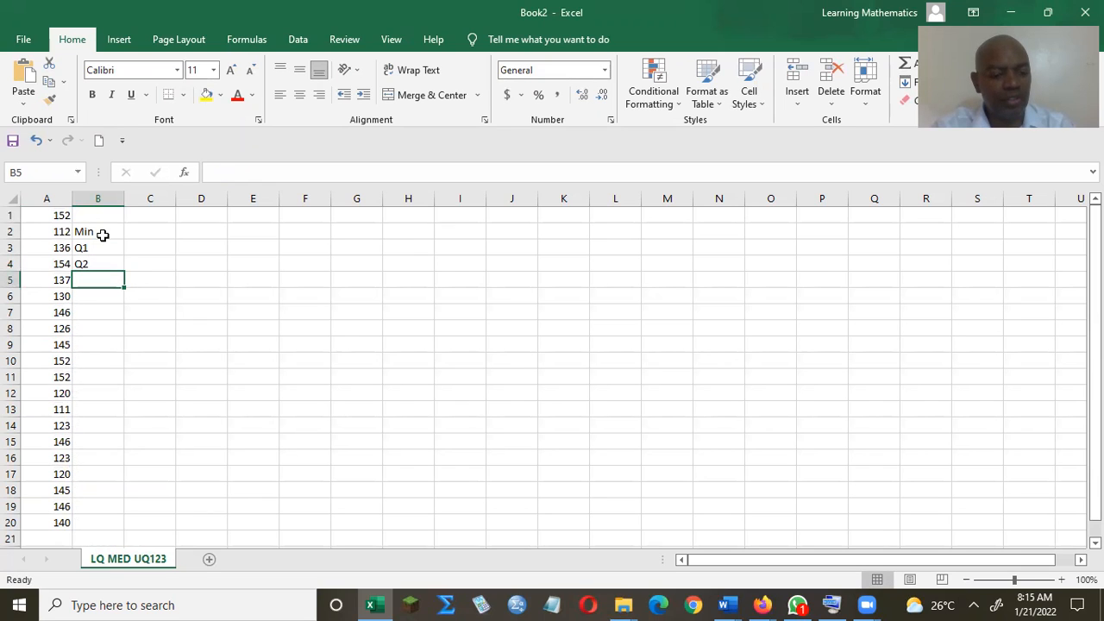
type("Q3")
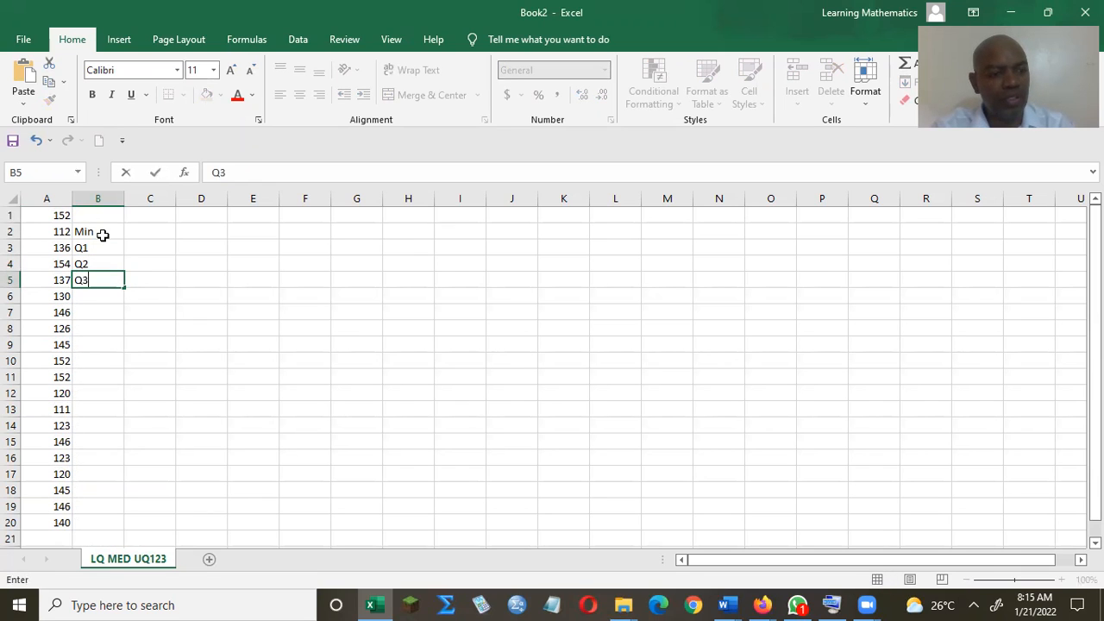
key("Return")
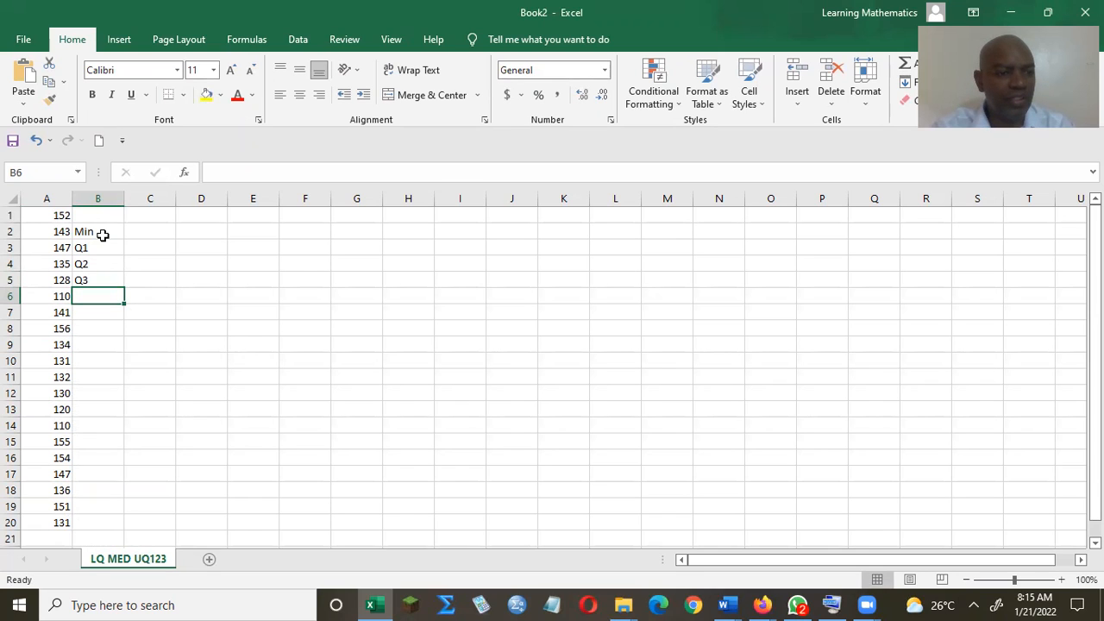
- Bring up the On-Screen Keyboard and enter Max as the label in cell B6
type("Min")
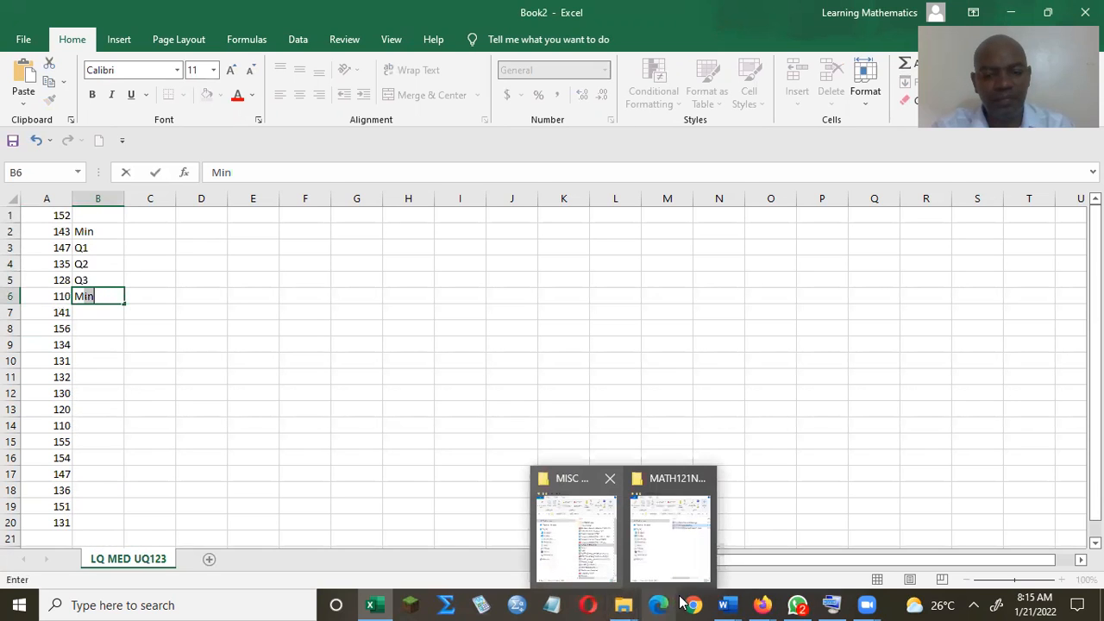
mouse_move(776, 604)
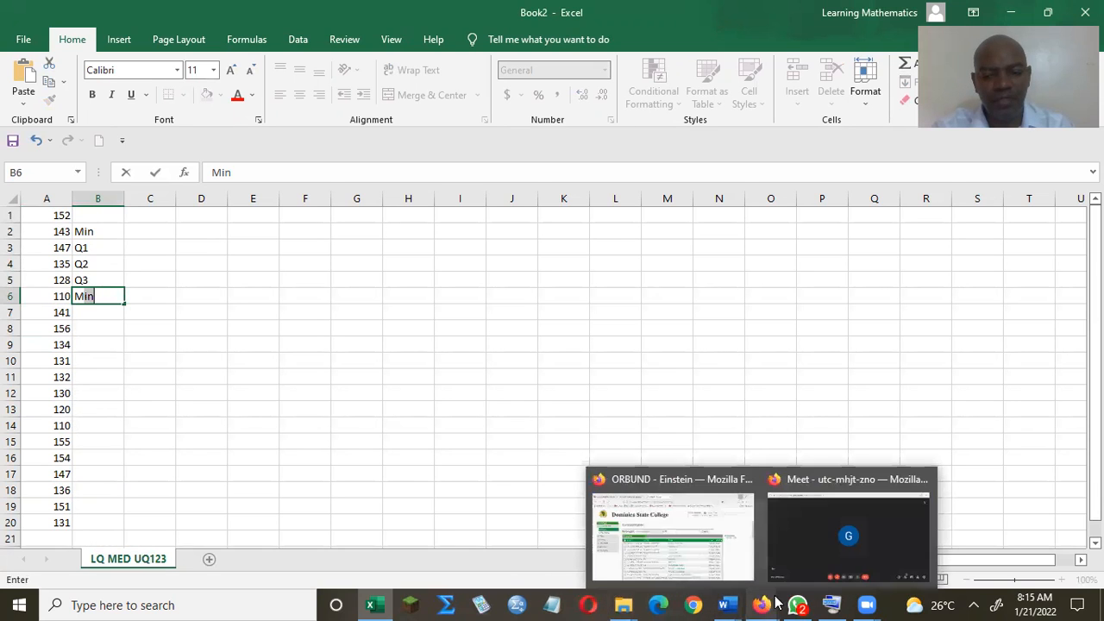
left_click(834, 604)
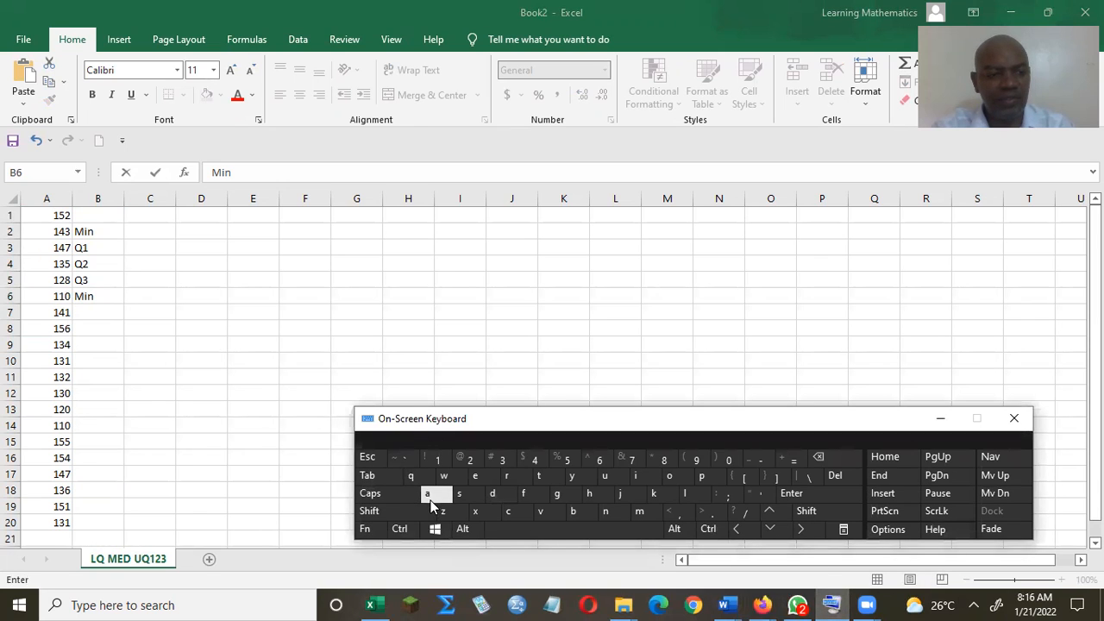
left_click(93, 295)
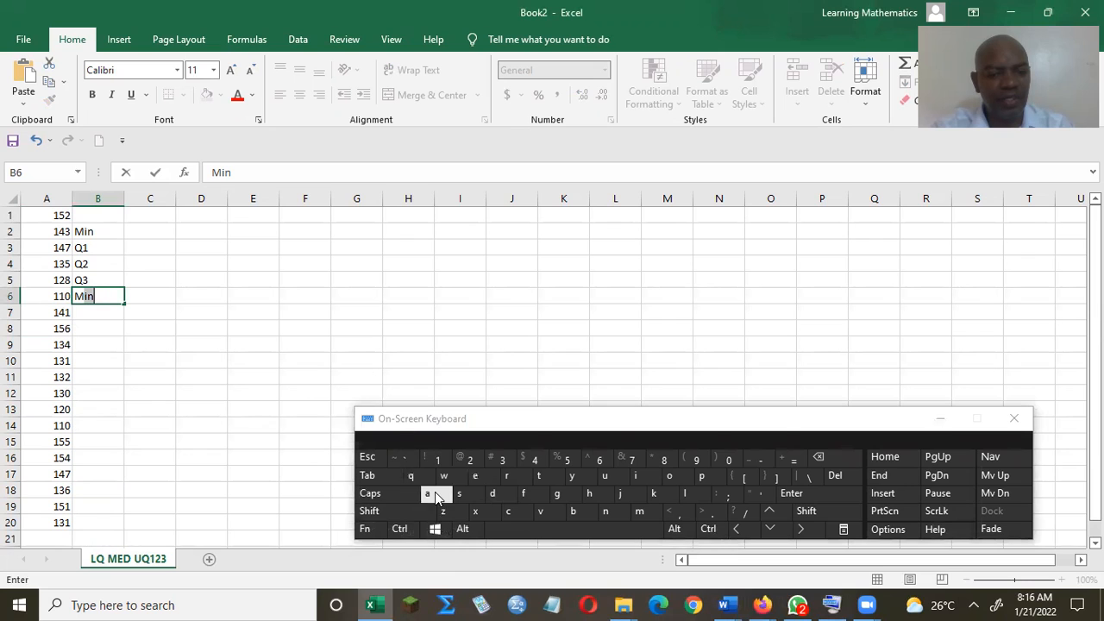
left_click(435, 494)
type("x")
key("Return")
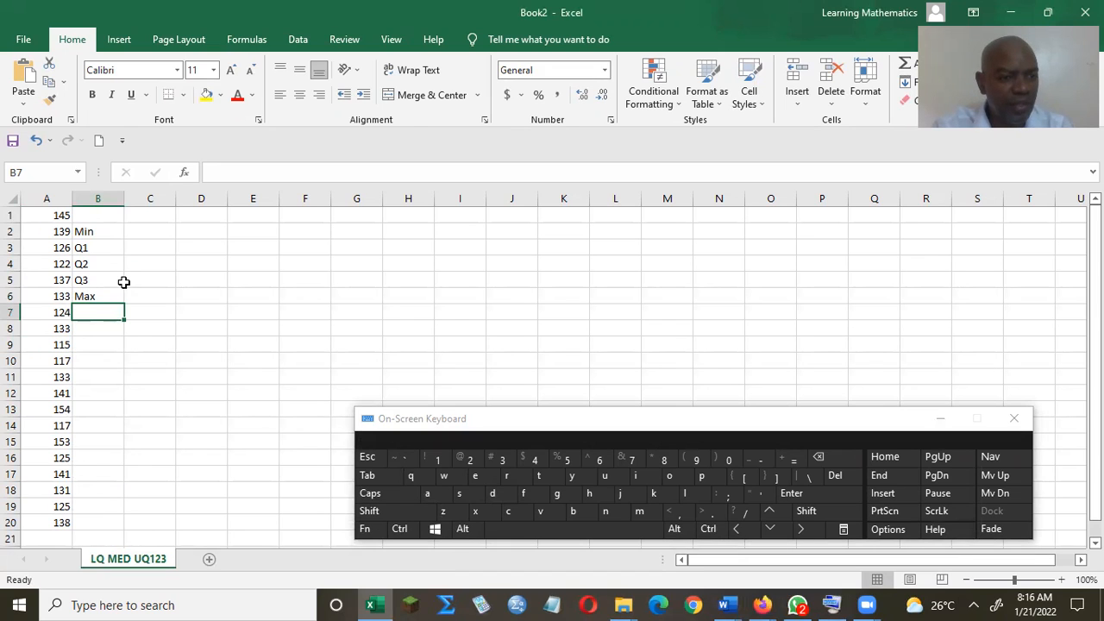
- Try Satisticsa as the heading in cell C1
left_click(138, 216)
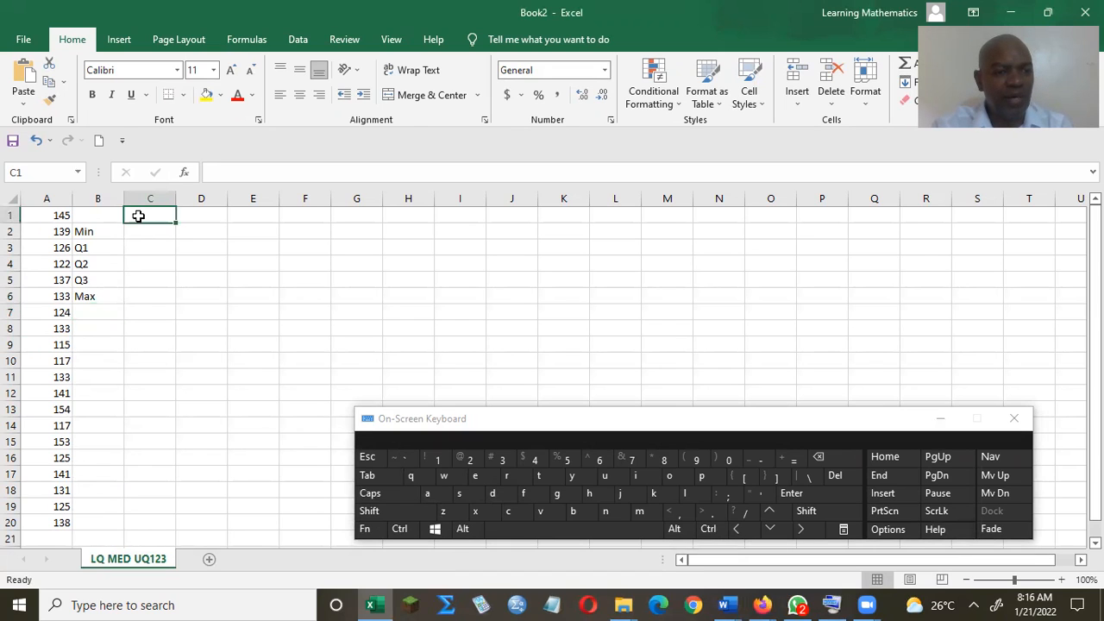
type("S")
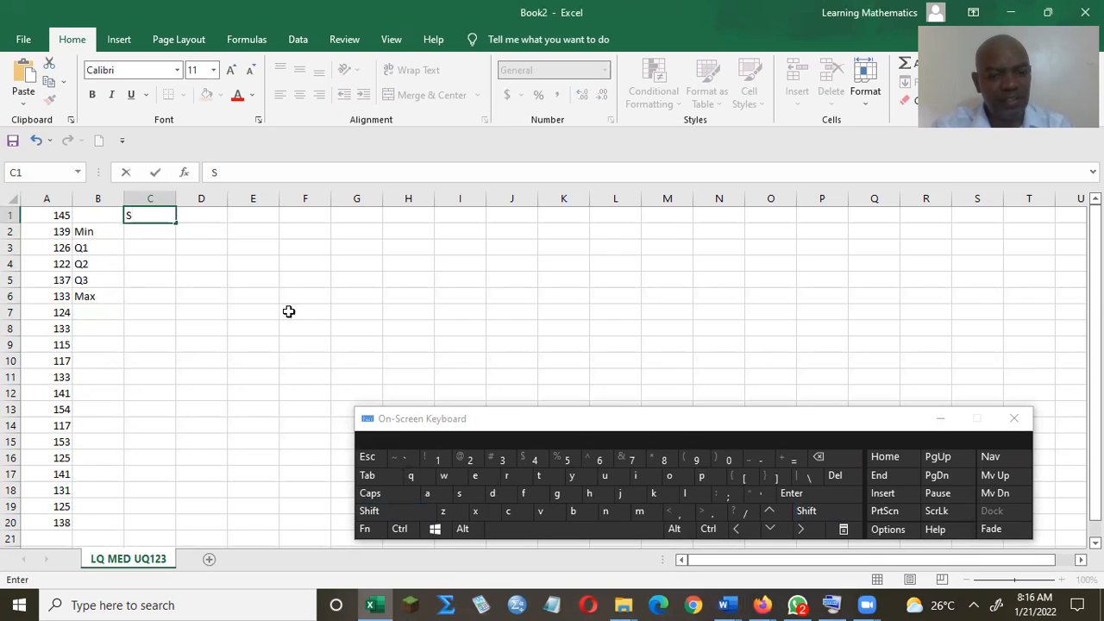
type("atis")
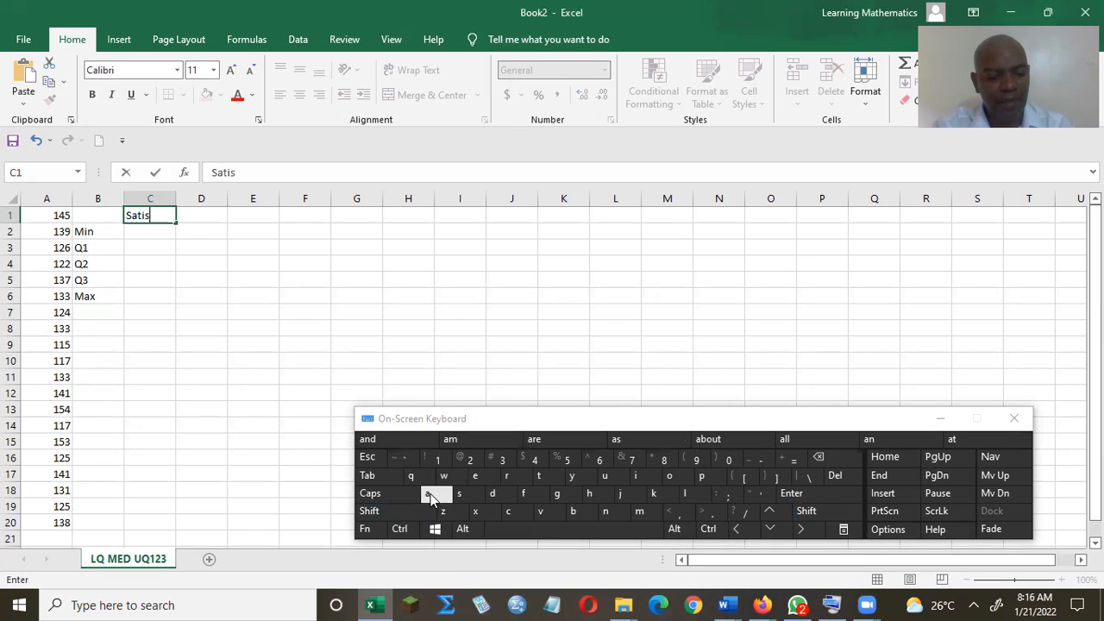
type("rticsa")
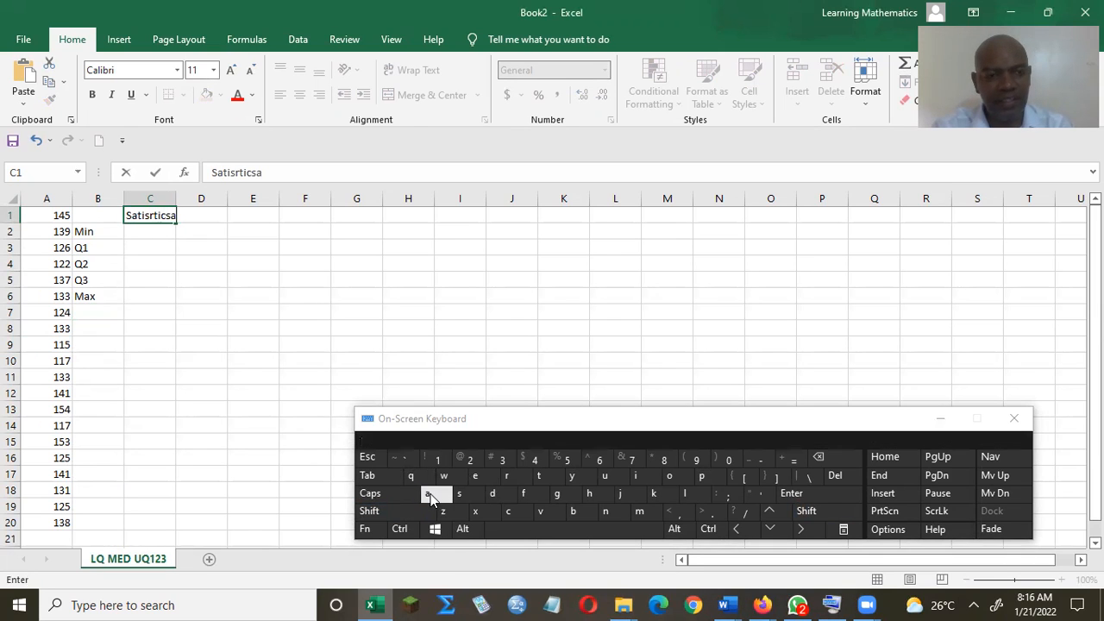
left_click(239, 174)
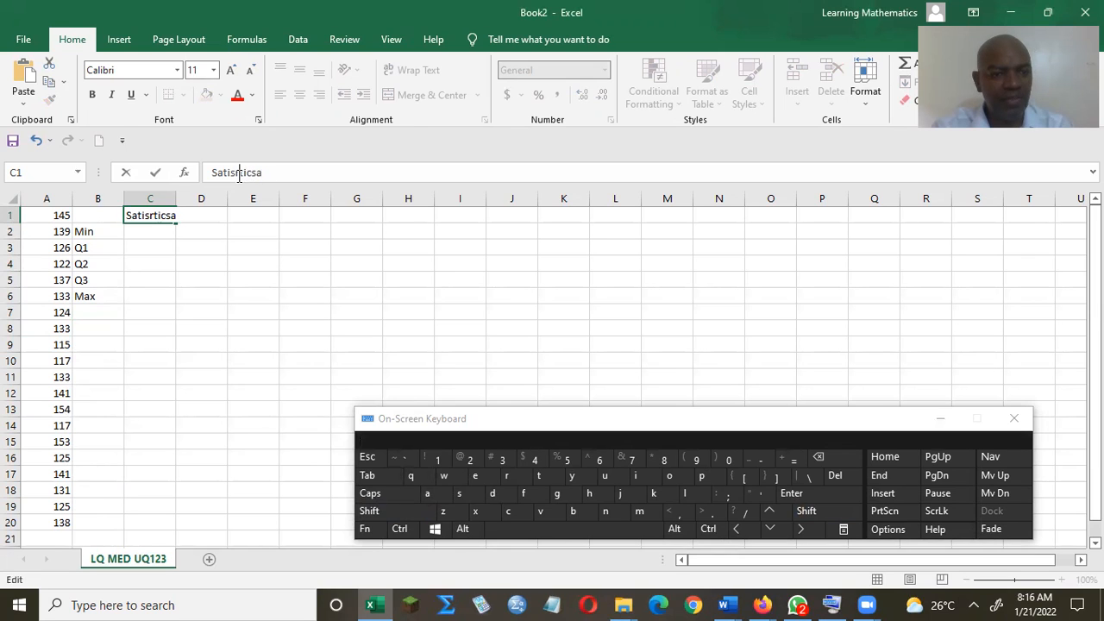
key("BackSpace")
key("Return")
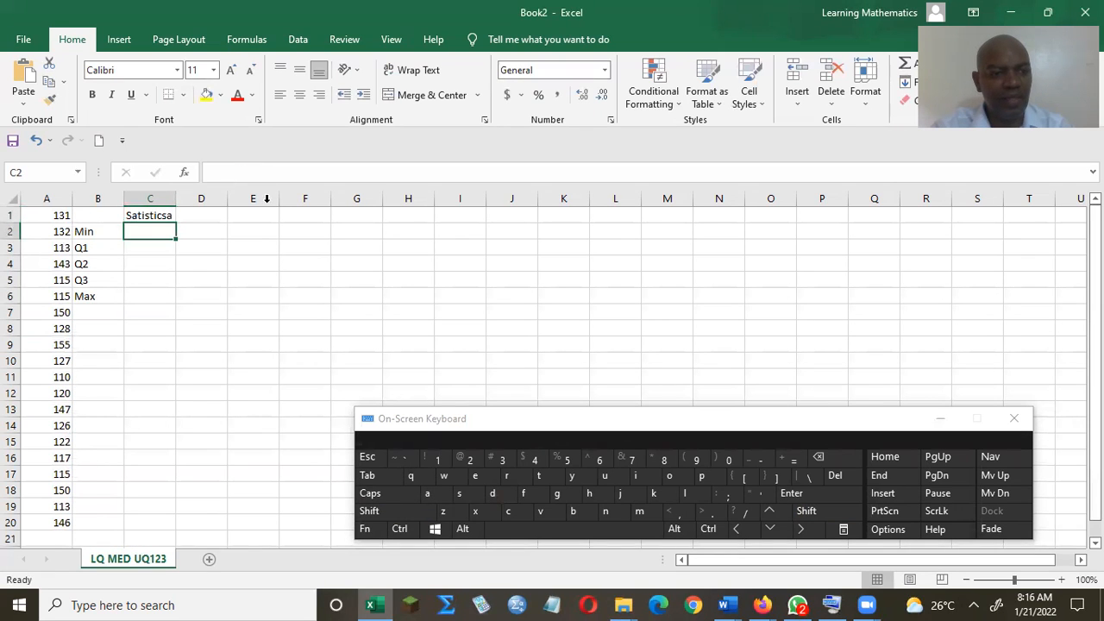
- Correct the heading in cell C1 to Statistics
left_click(168, 219)
left_click(273, 168)
key("BackSpace")
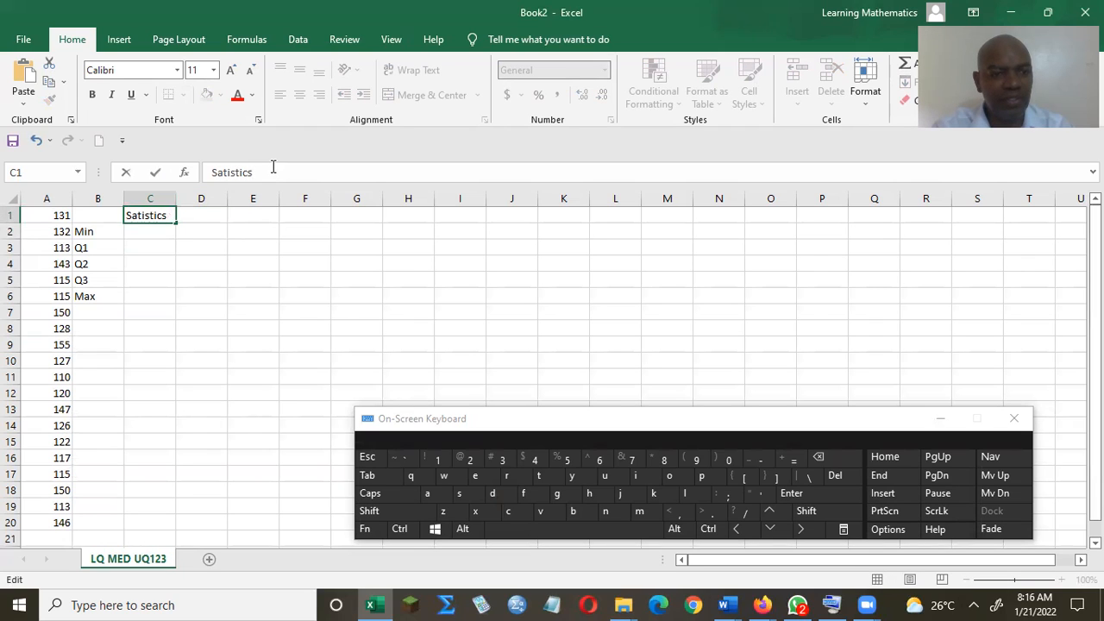
key("BackSpace")
key("BackSpace")
key("BackSpace")
key("BackSpace")
key("BackSpace")
key("BackSpace")
key("BackSpace")
key("BackSpace")
type("t")
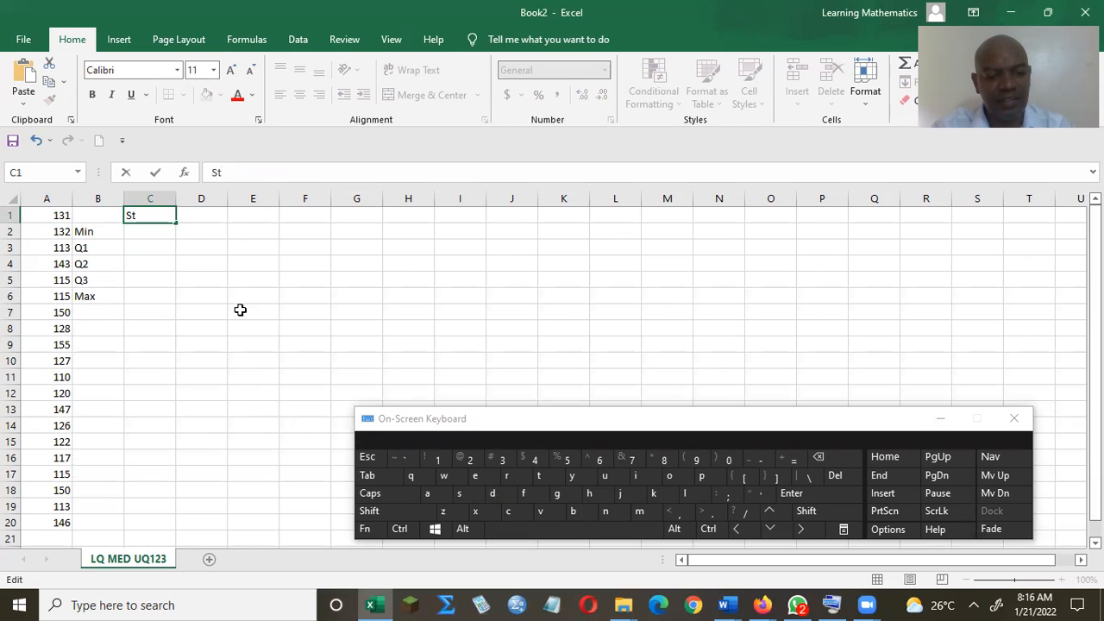
type("atisrics")
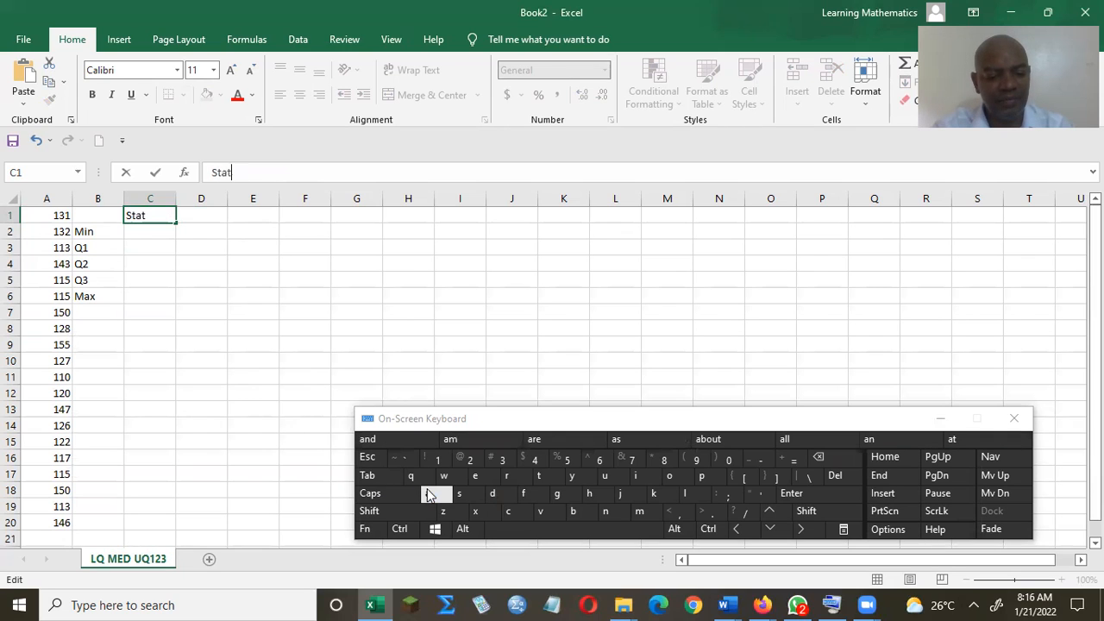
key("BackSpace")
key("BackSpace")
key("BackSpace")
key("BackSpace")
type("tics")
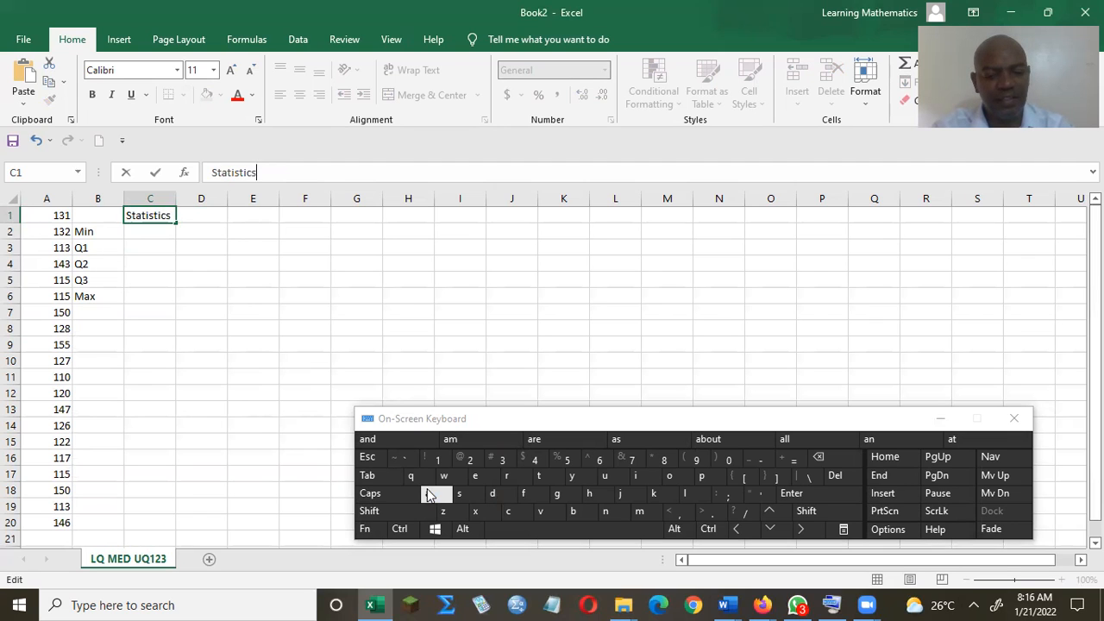
key("Return")
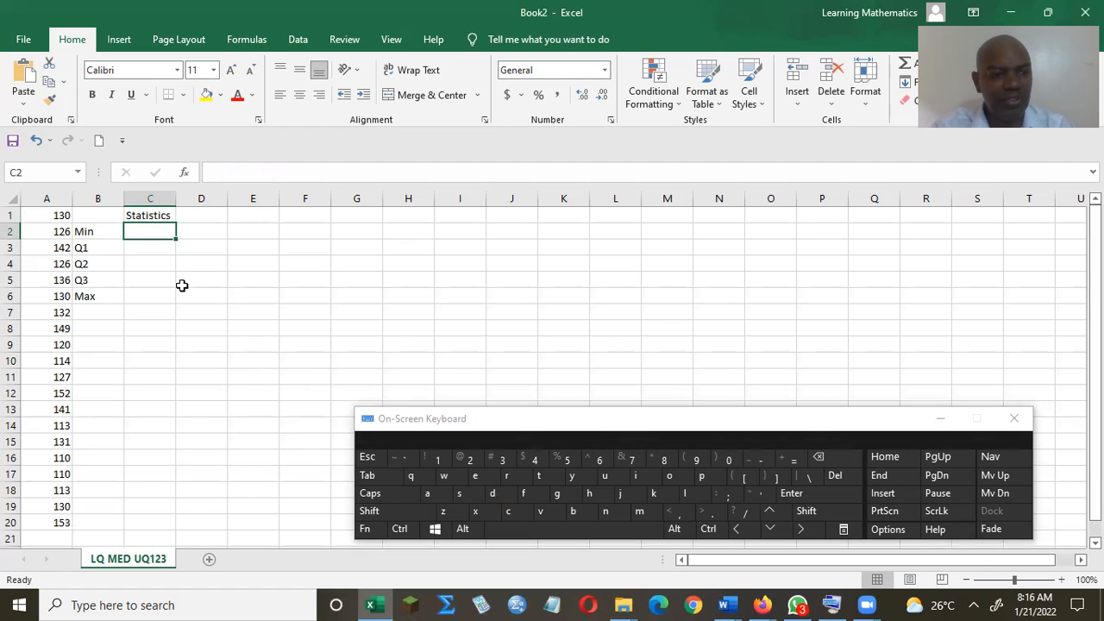
- Calculate the minimum of the random numbers A1:A20 in cell C2 with the MIN function
type("=m")
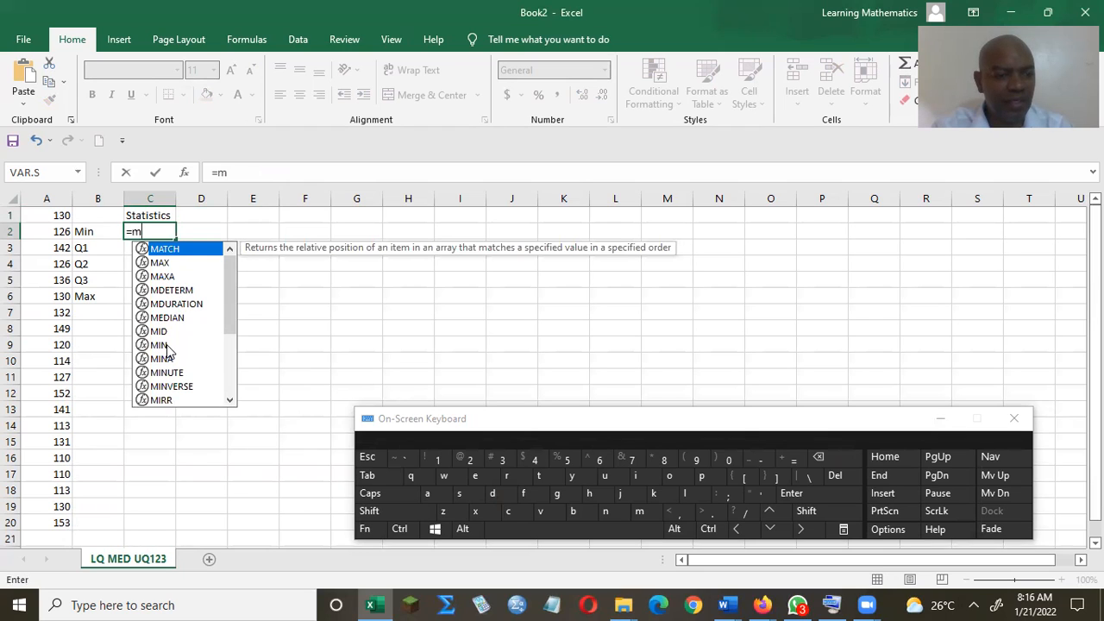
double_click(167, 345)
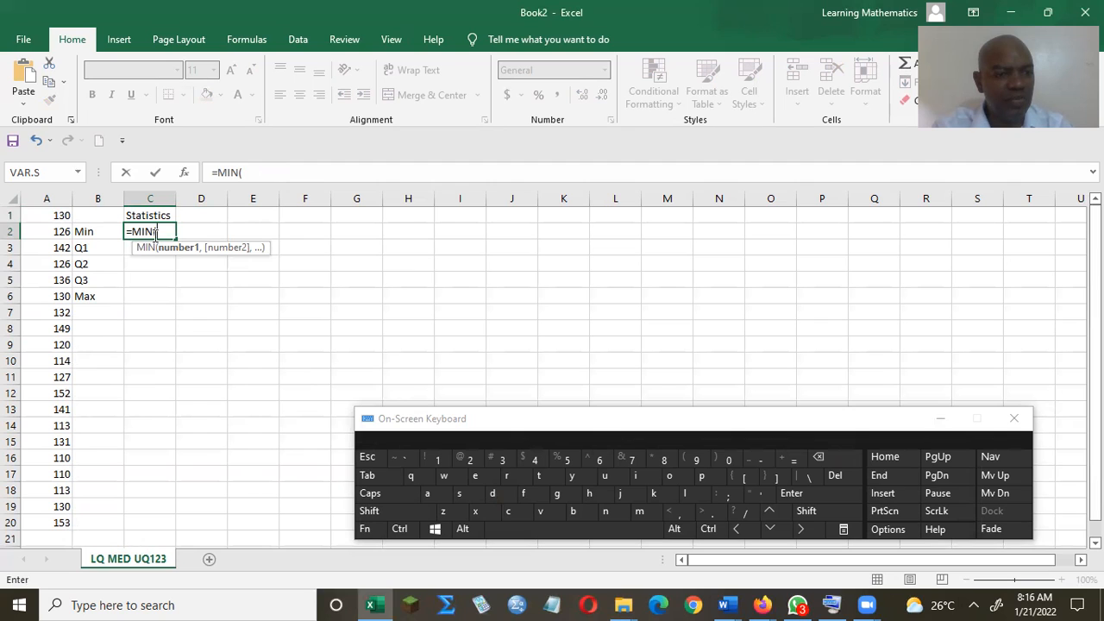
left_click_drag(57, 216, 61, 520)
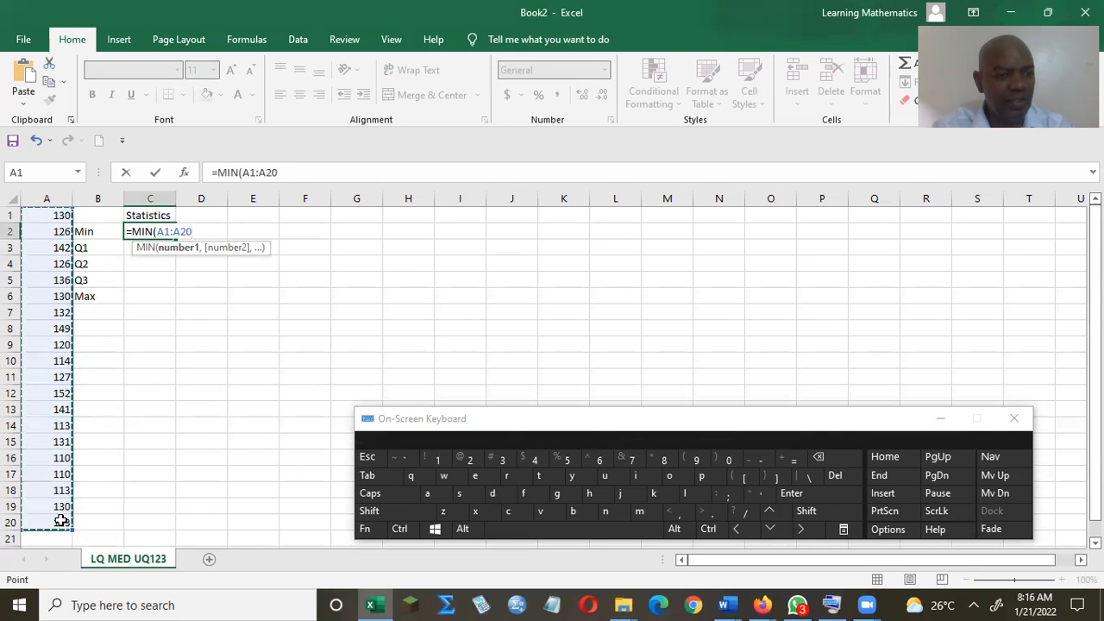
type(")")
key("Return")
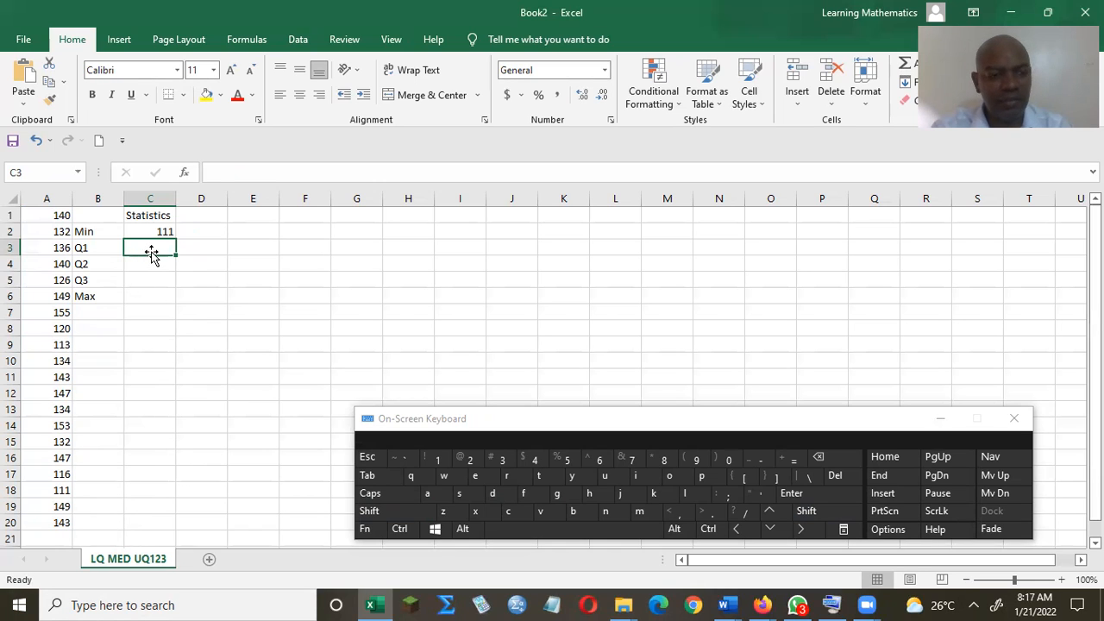
- Calculate Q1 in cell C3 with the QUARTILE function over A1:A20, choosing 1 - First quartile (25th percentile)
type("=q")
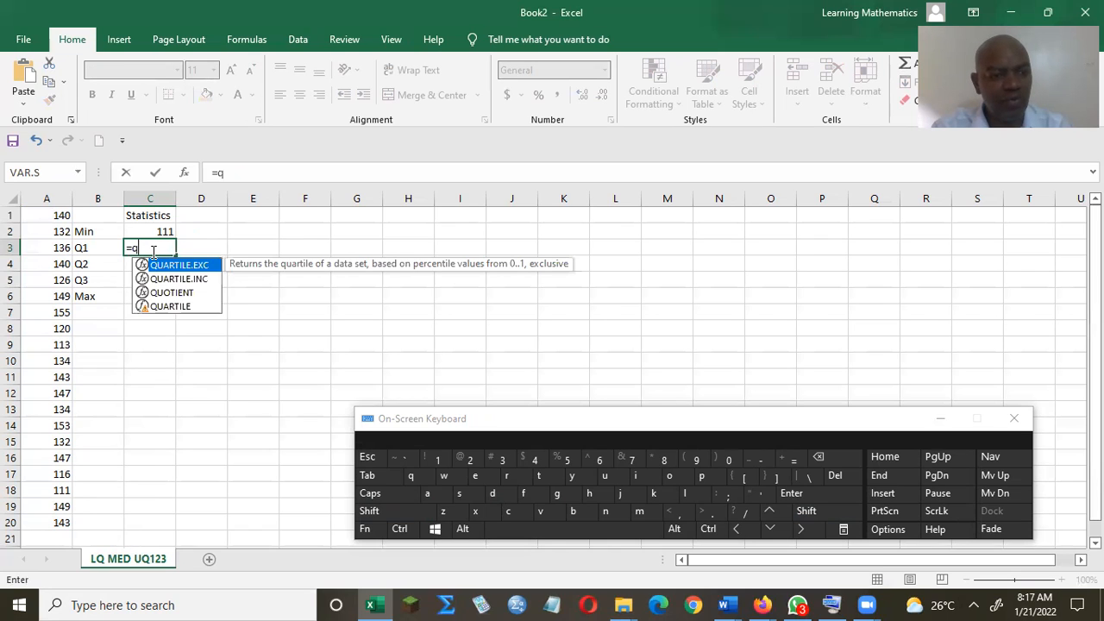
left_click(171, 307)
double_click(172, 306)
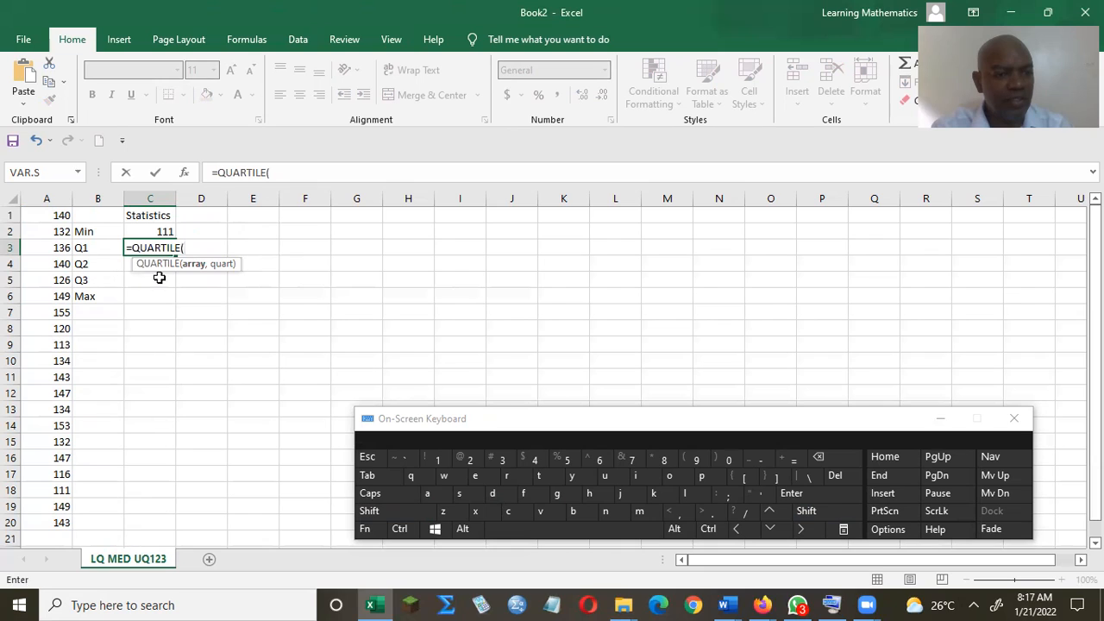
left_click(61, 214)
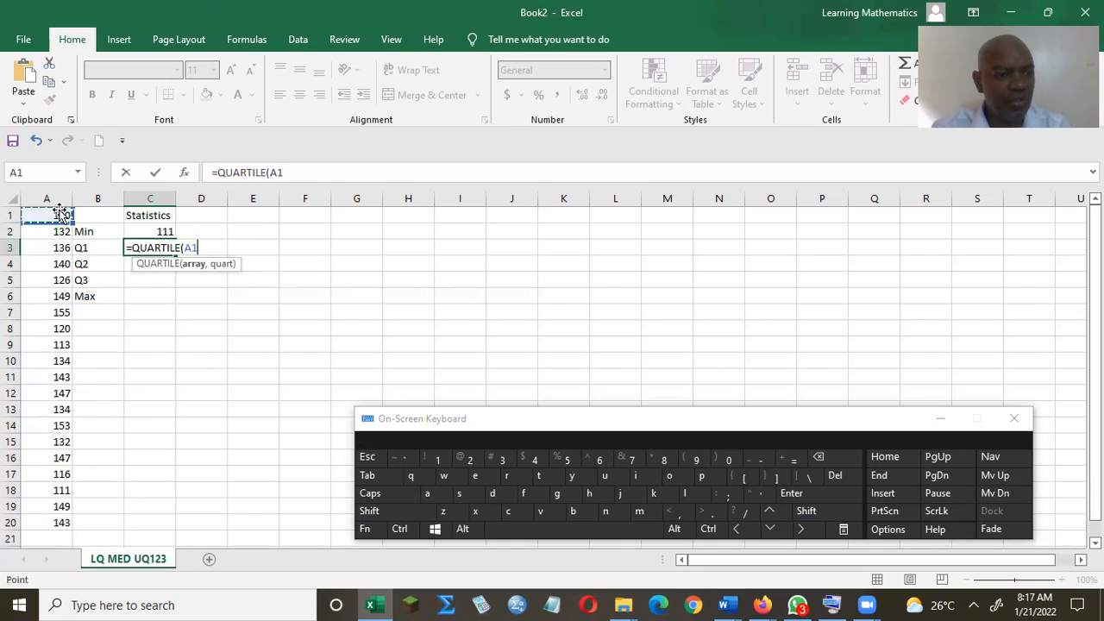
mouse_move(60, 214)
left_mouse_down()
mouse_move(68, 543)
mouse_move(68, 214)
left_mouse_up()
key("Return")
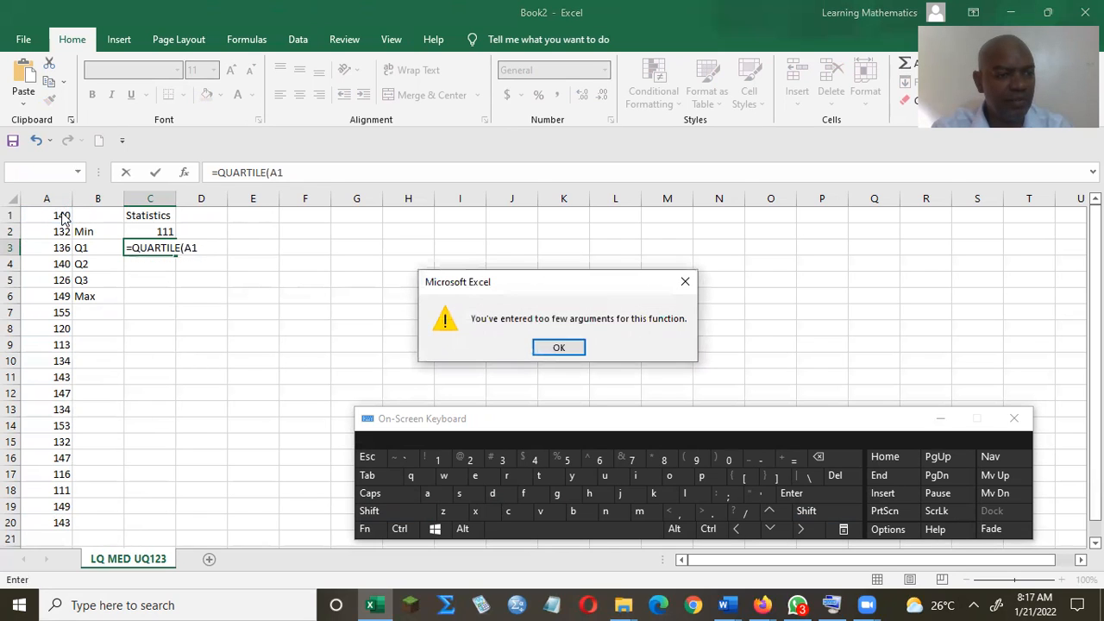
left_click(559, 345)
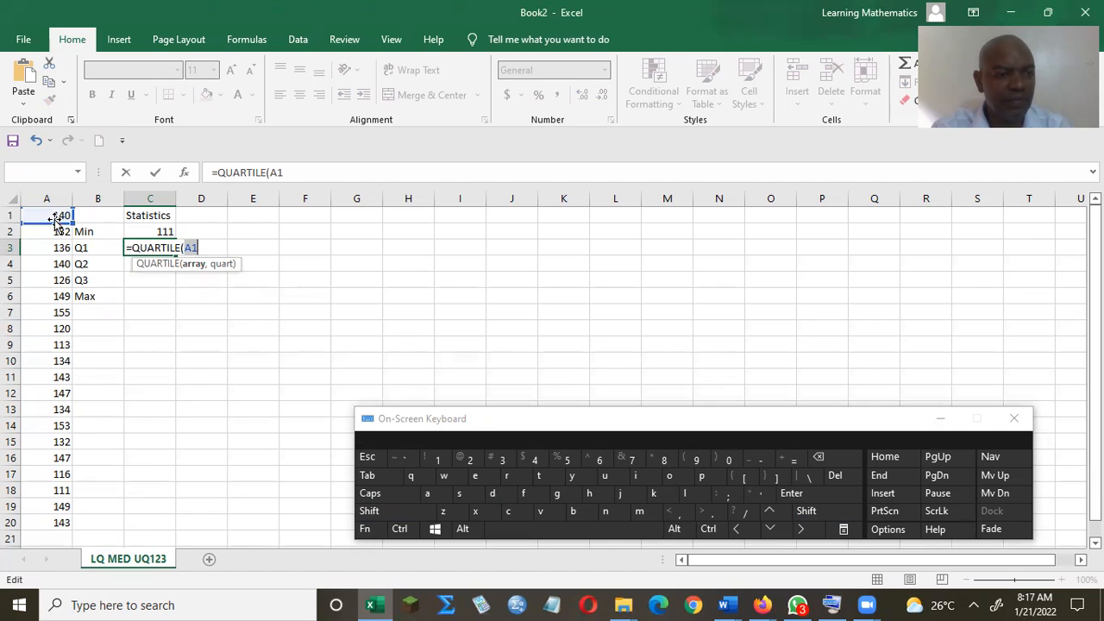
left_click_drag(53, 217, 49, 518)
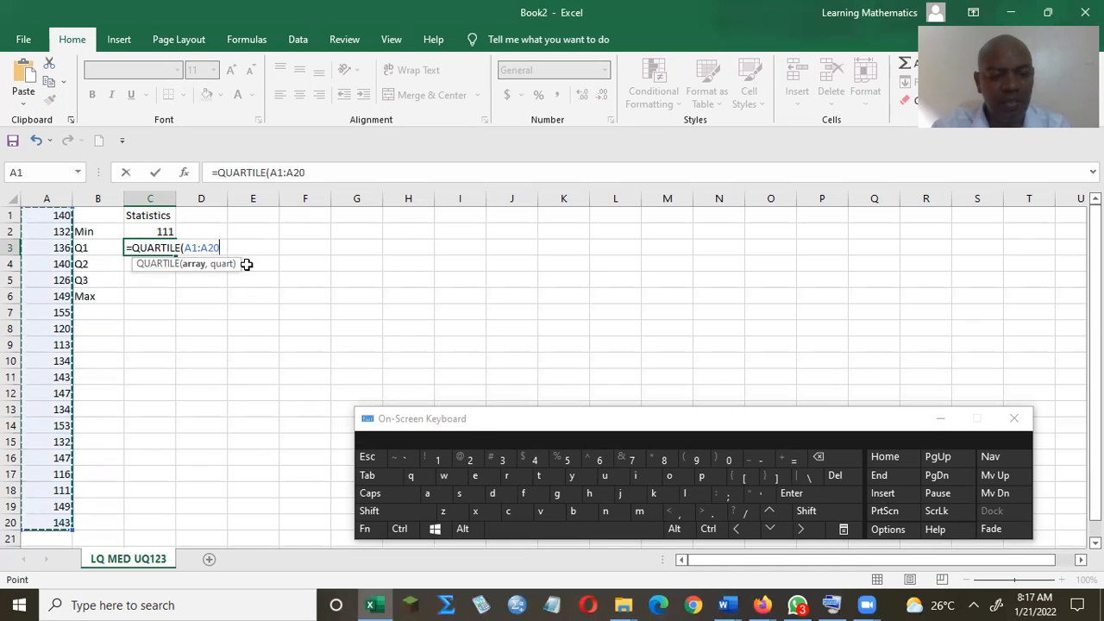
type(",")
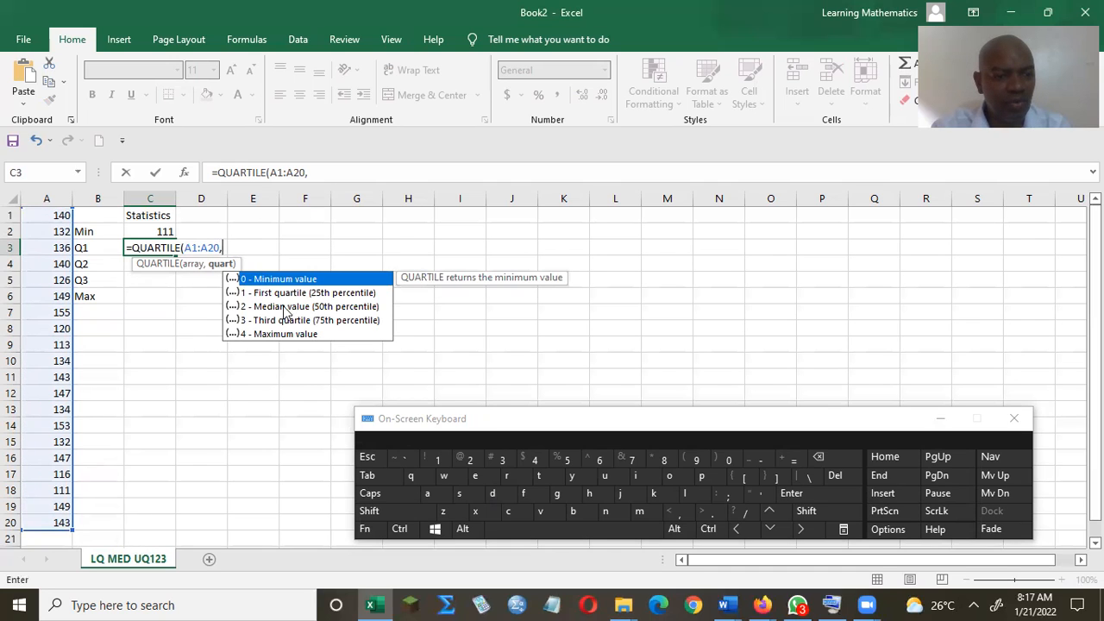
double_click(280, 296)
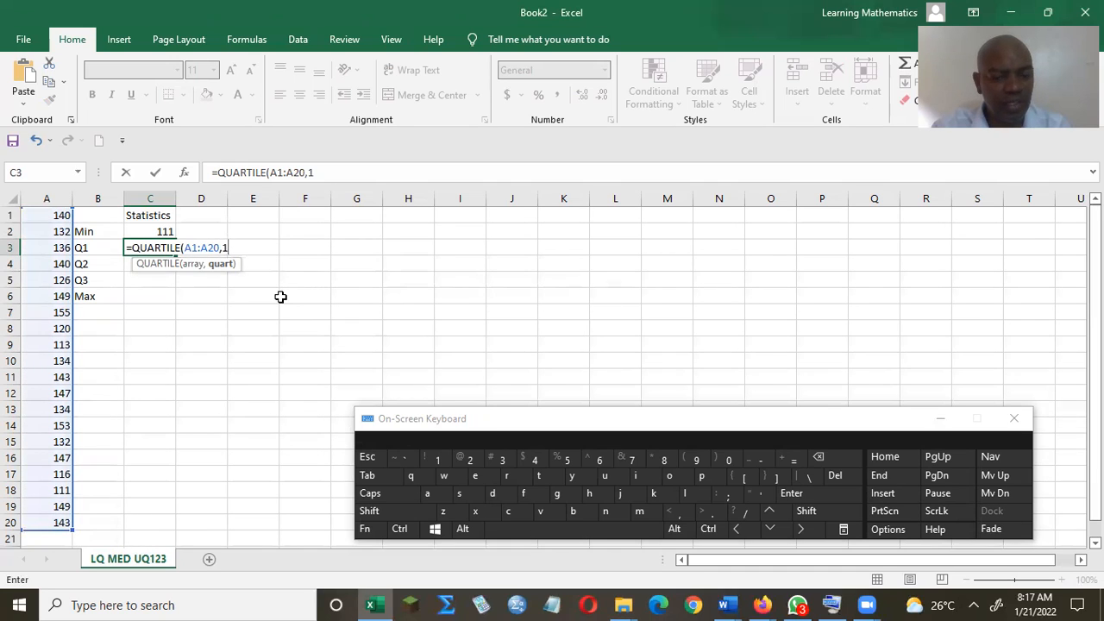
type(")")
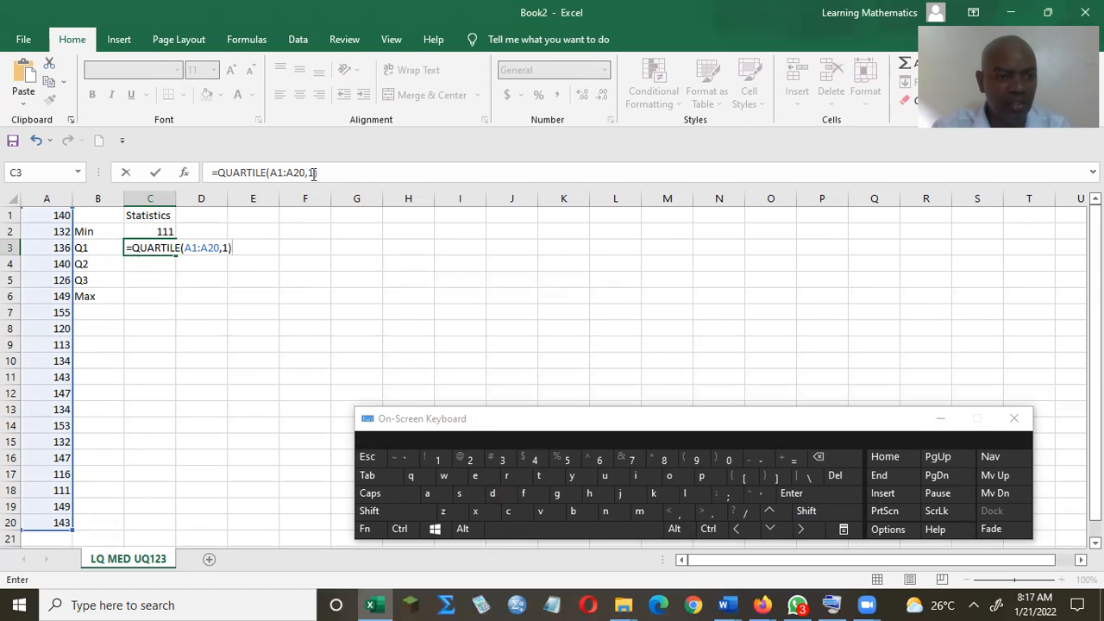
key("Return")
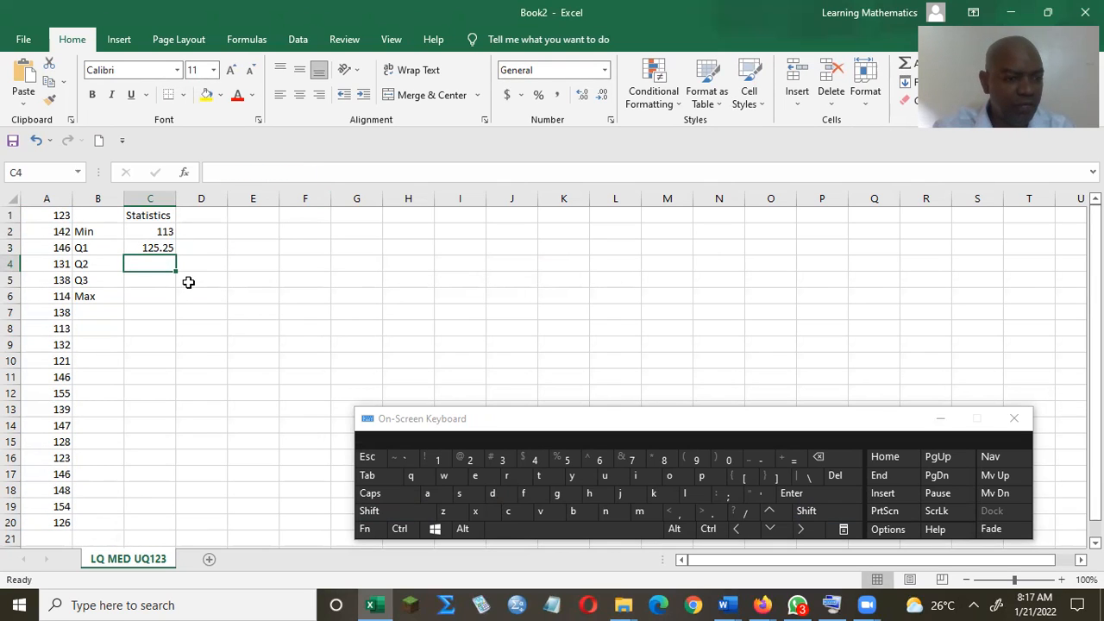
left_click(58, 216)
left_click(60, 245)
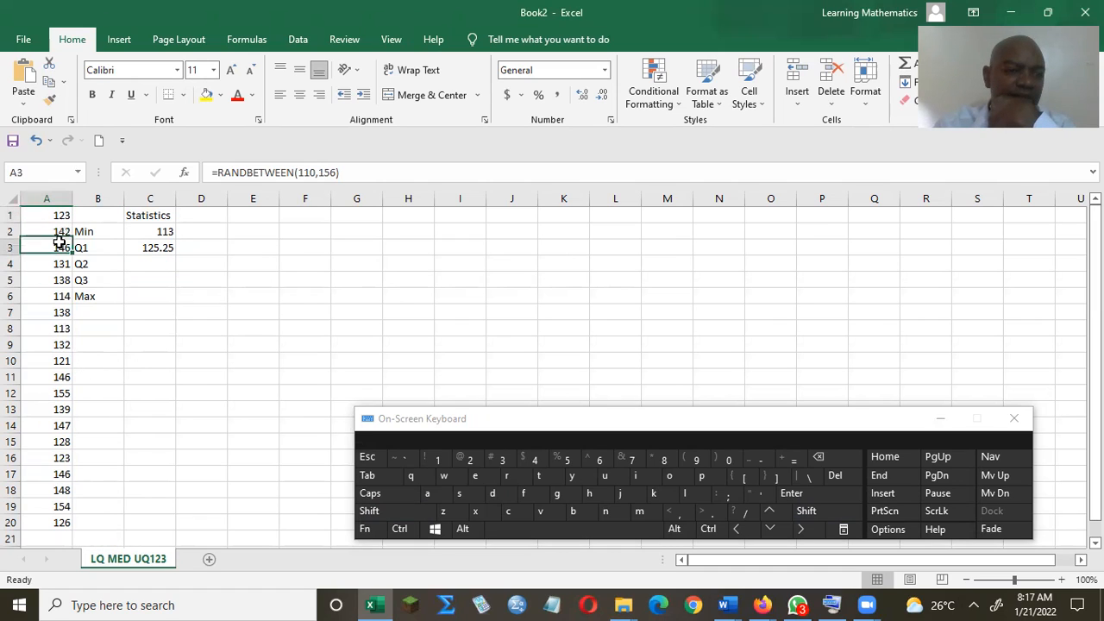
left_click(54, 284)
left_click(53, 360)
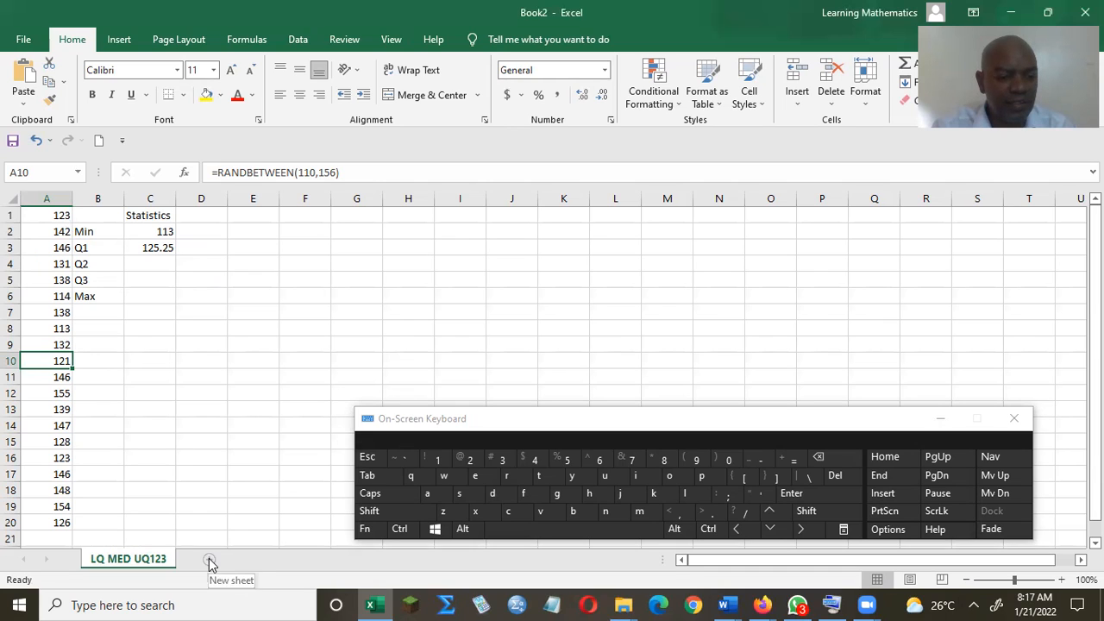
- Add a new sheet, and copy the random numbers A1:A20 from the LQ MED UQ123 sheet
left_click(119, 561)
left_click_drag(47, 212, 64, 522)
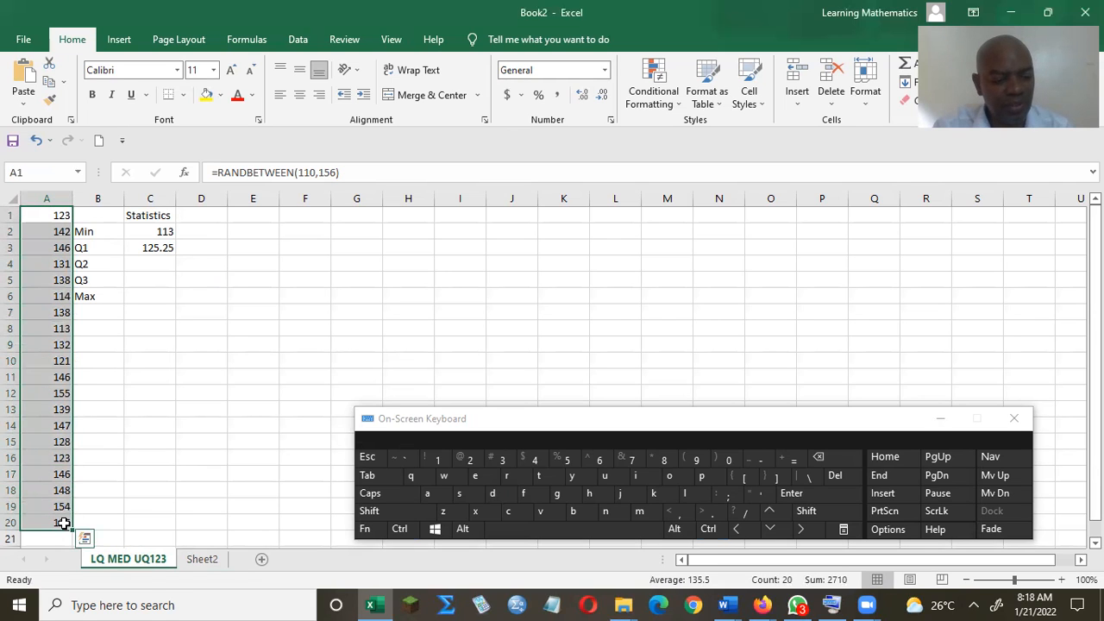
key("ctrl+c")
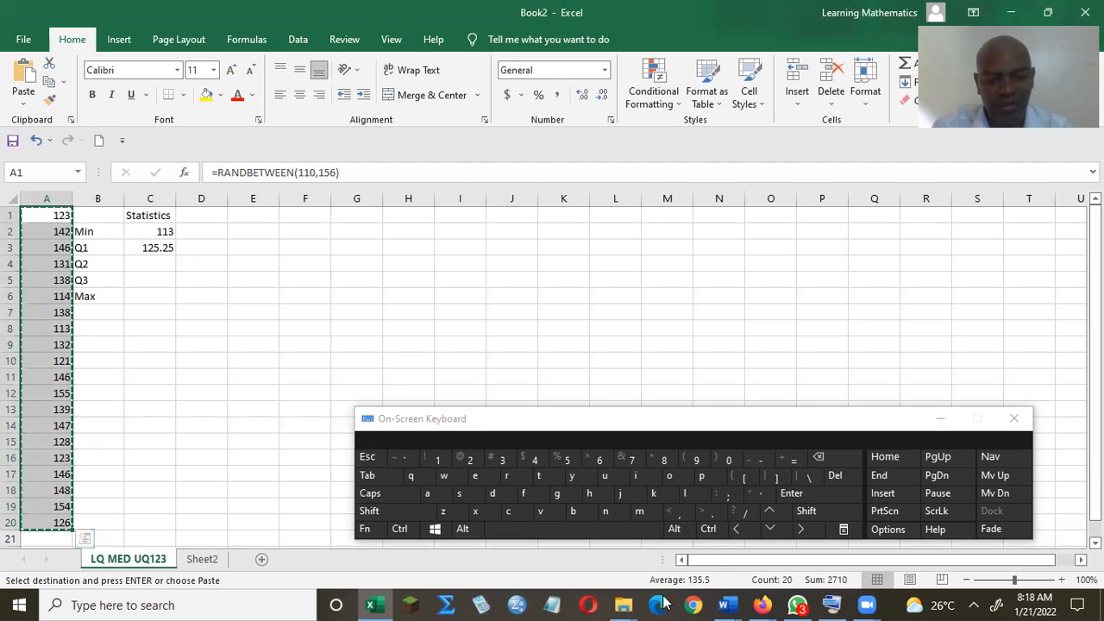
left_click(722, 603)
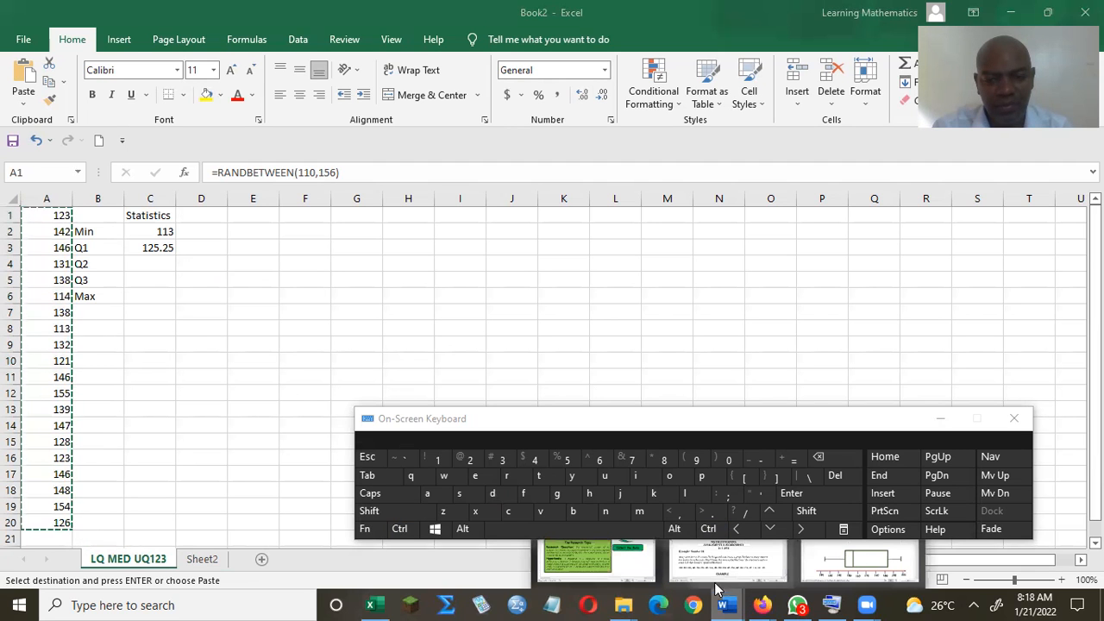
left_click(750, 565)
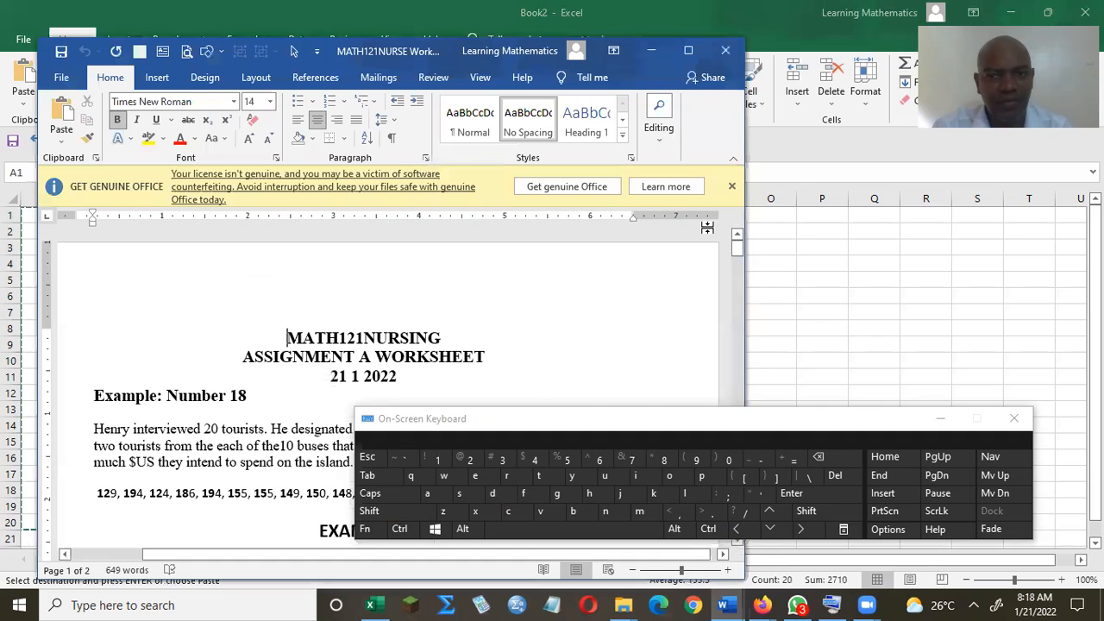
left_click(650, 51)
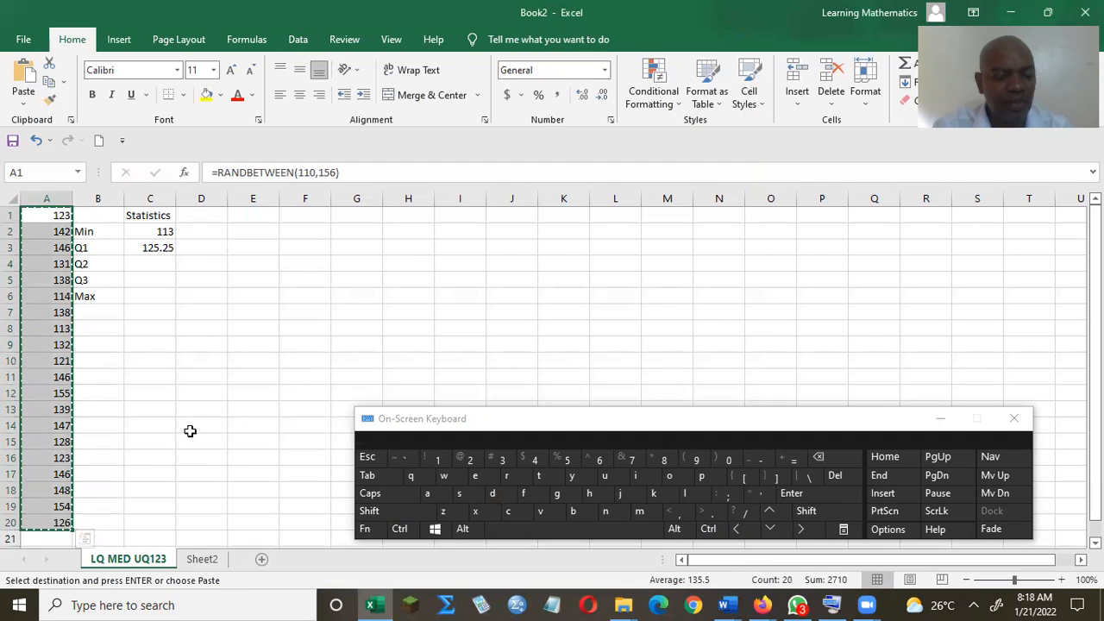
- Paste the copied random numbers with a regular paste into Sheet2, starting at cell A1
left_click(205, 560)
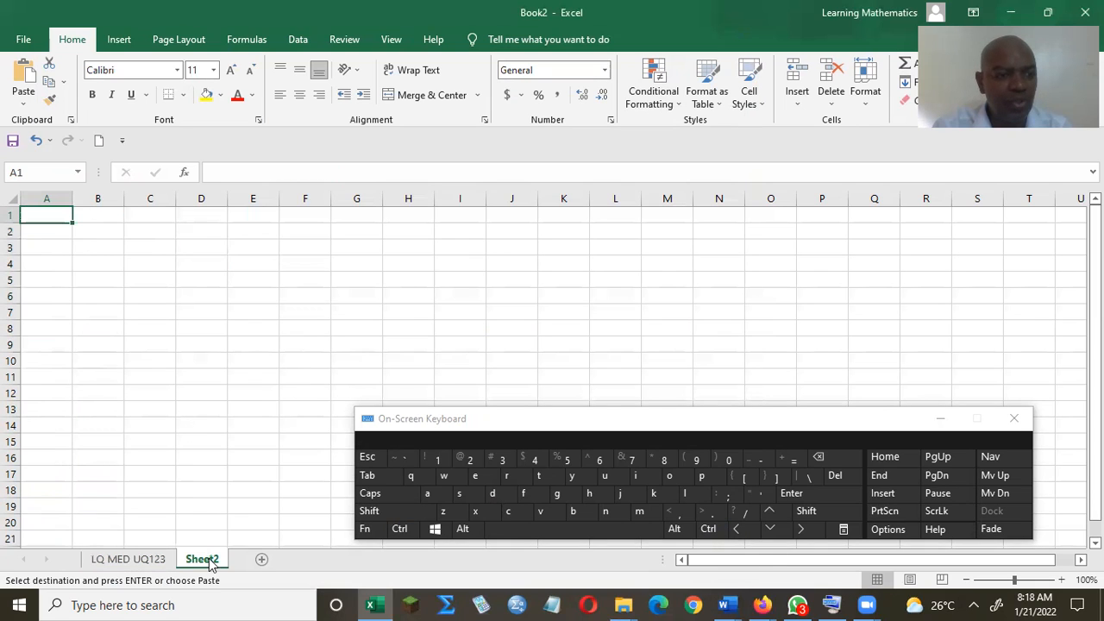
left_click(30, 103)
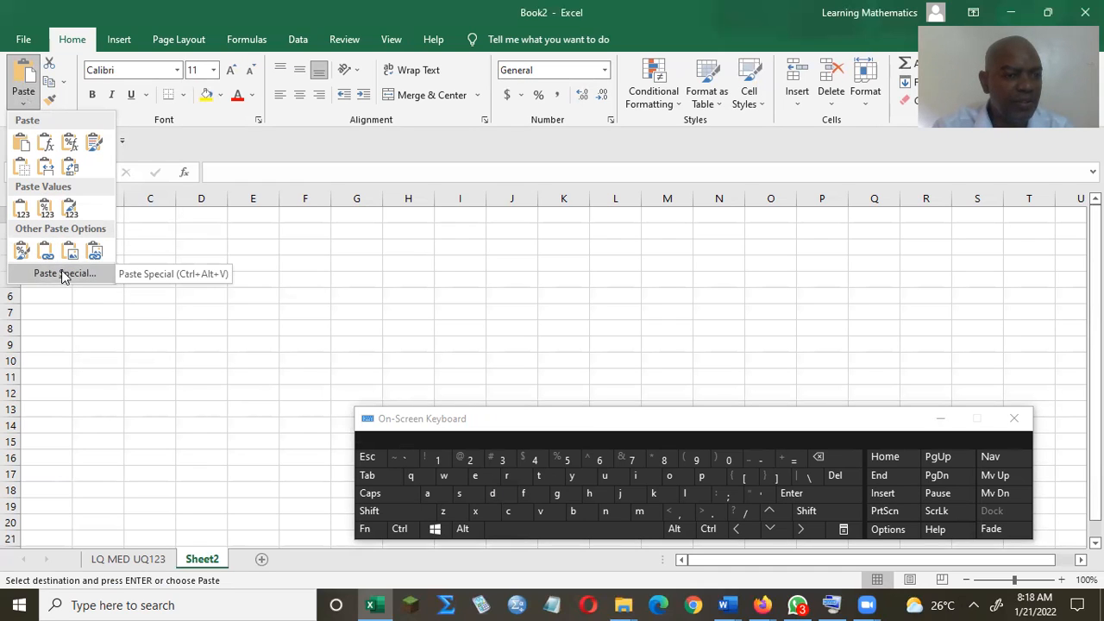
left_click(22, 146)
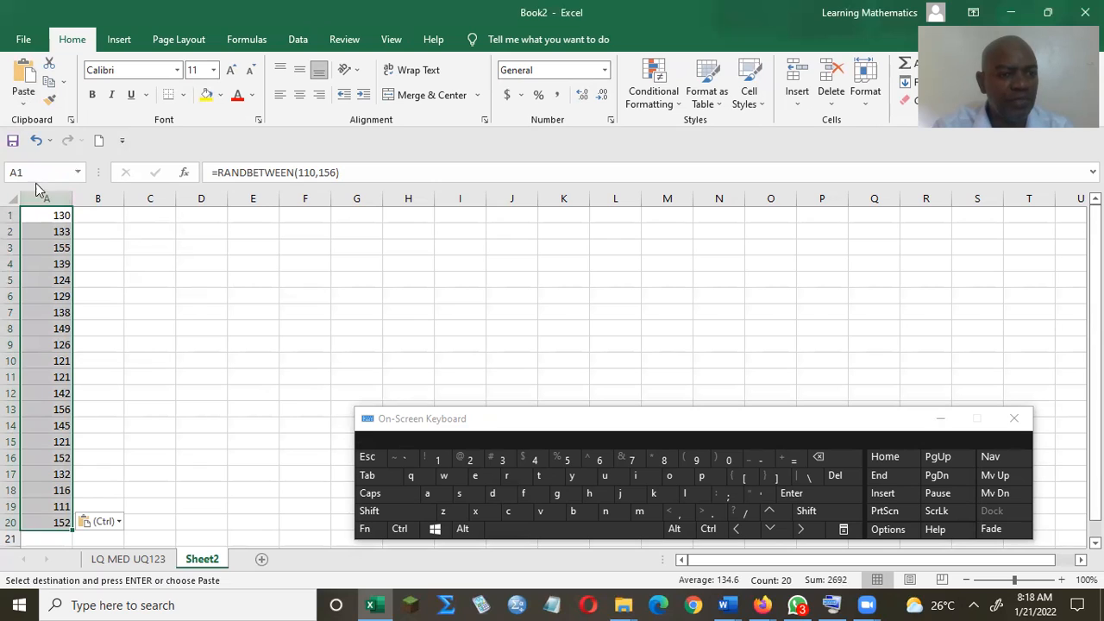
- Undo the regular paste of the random numbers on Sheet2, then check the LQ MED UQ123 sheet and return to Sheet2
left_click(37, 143)
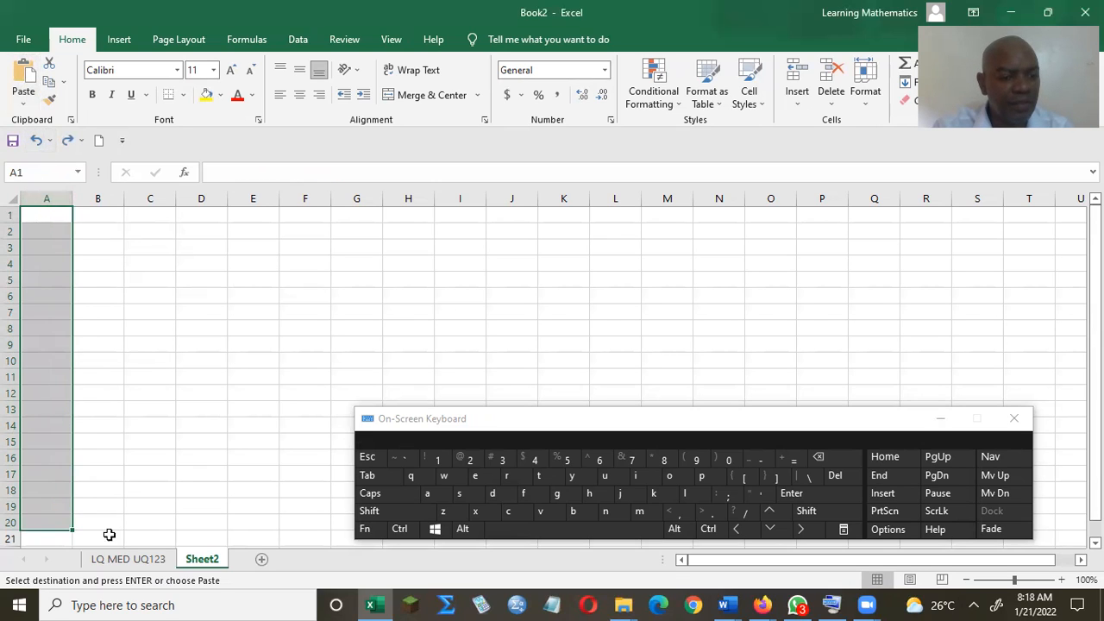
left_click(109, 563)
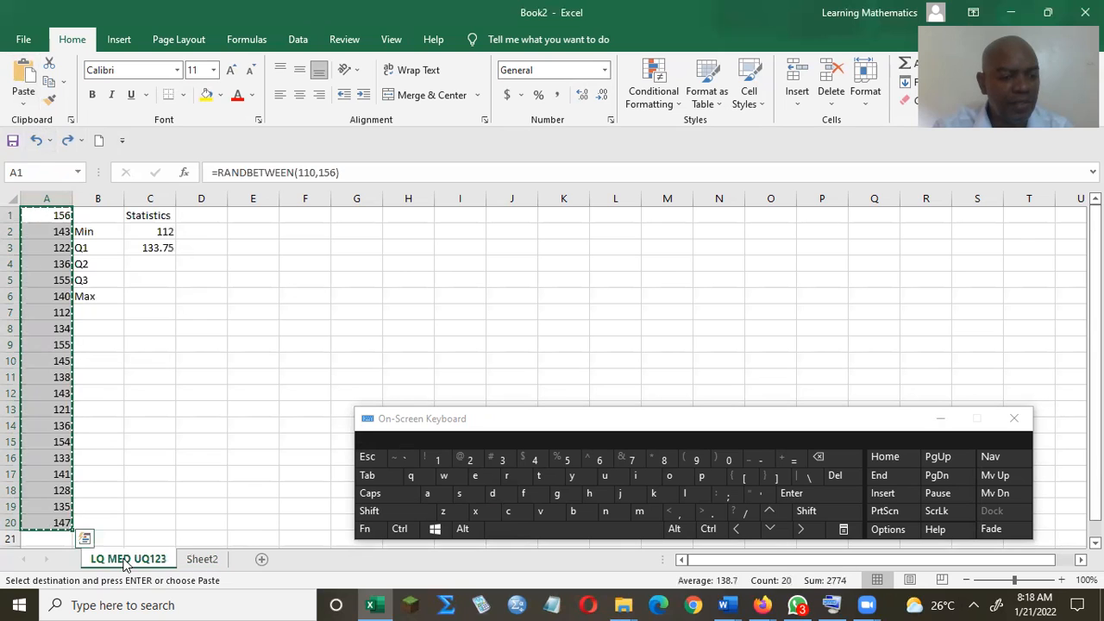
left_click(195, 561)
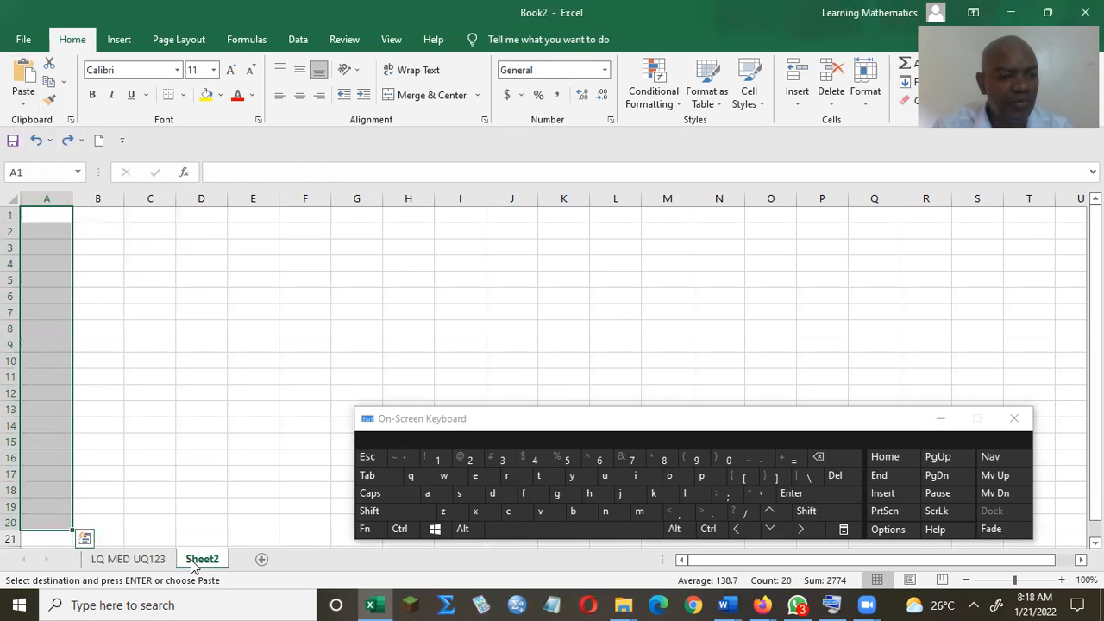
- Try pasting the copied random numbers into Sheet2 as a picture, then undo that paste
left_click(26, 103)
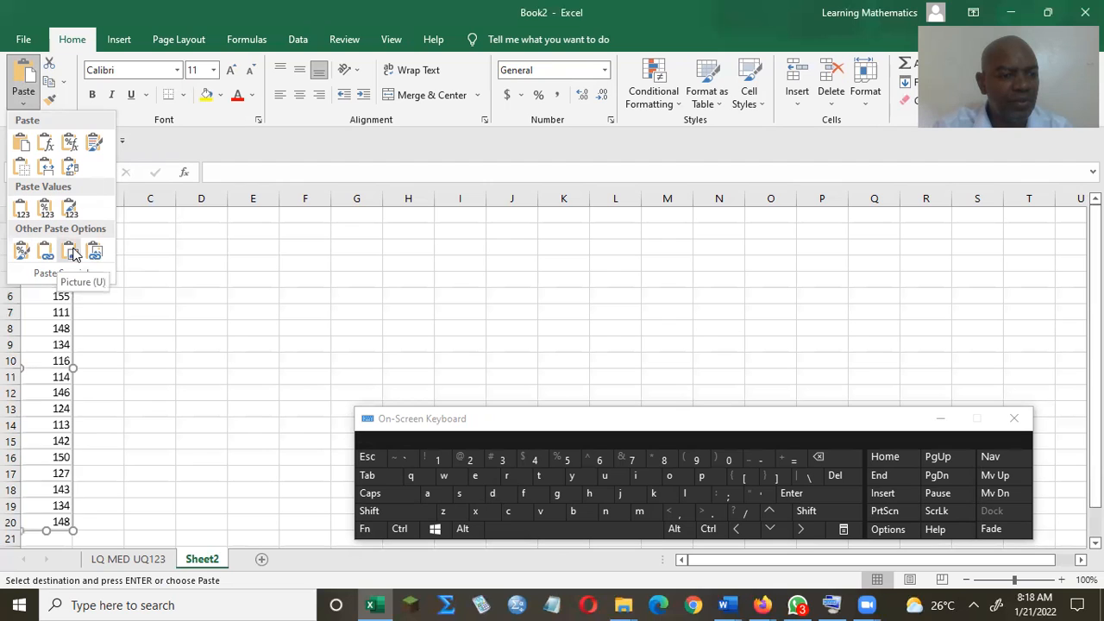
left_click(71, 250)
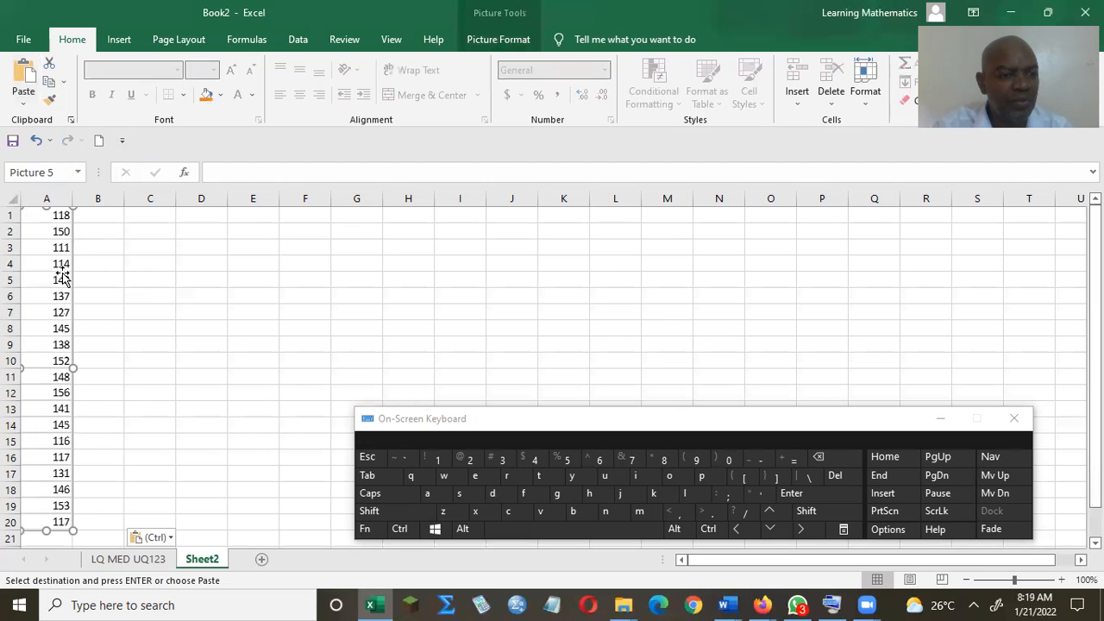
left_click(36, 142)
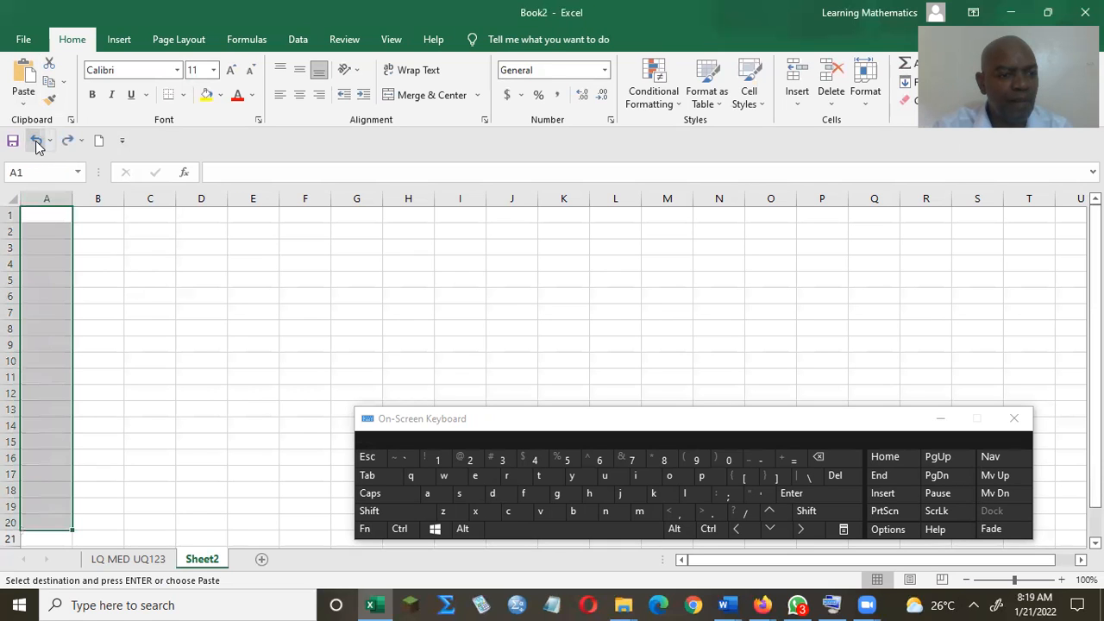
- Try pasting the random numbers into Sheet2 with Keep Source Formatting, then undo that paste
left_click(24, 107)
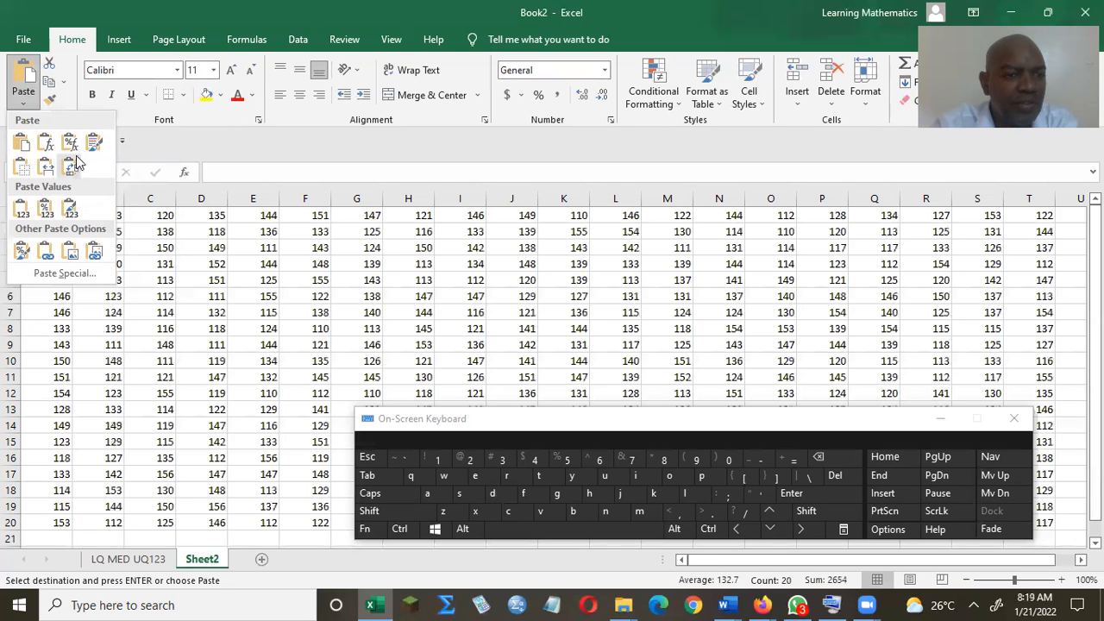
left_click(90, 144)
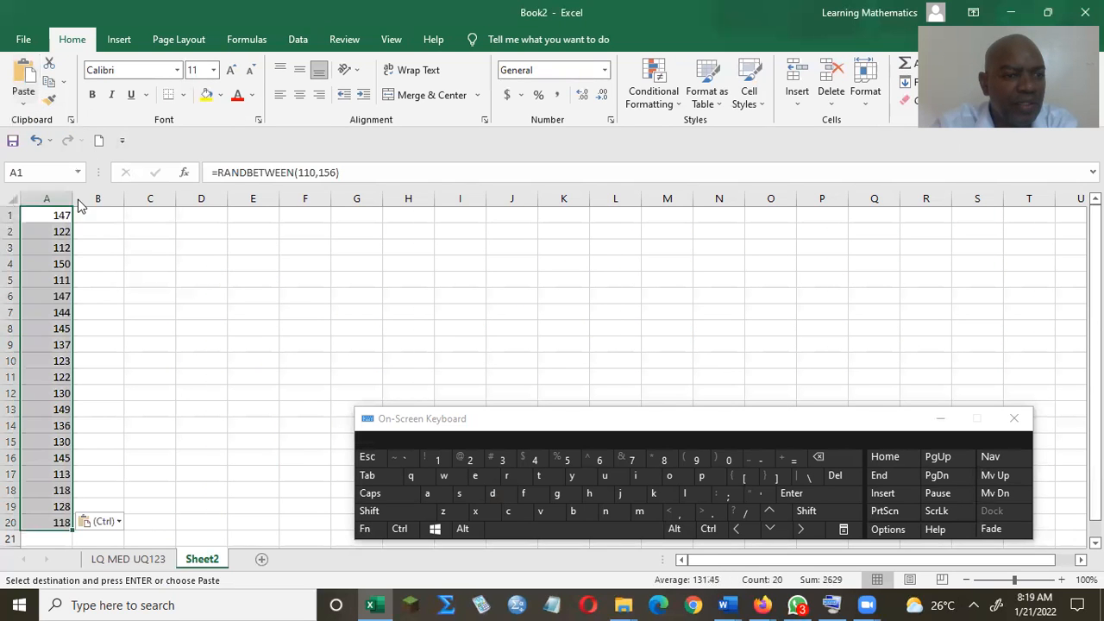
left_click(51, 142)
left_click(40, 148)
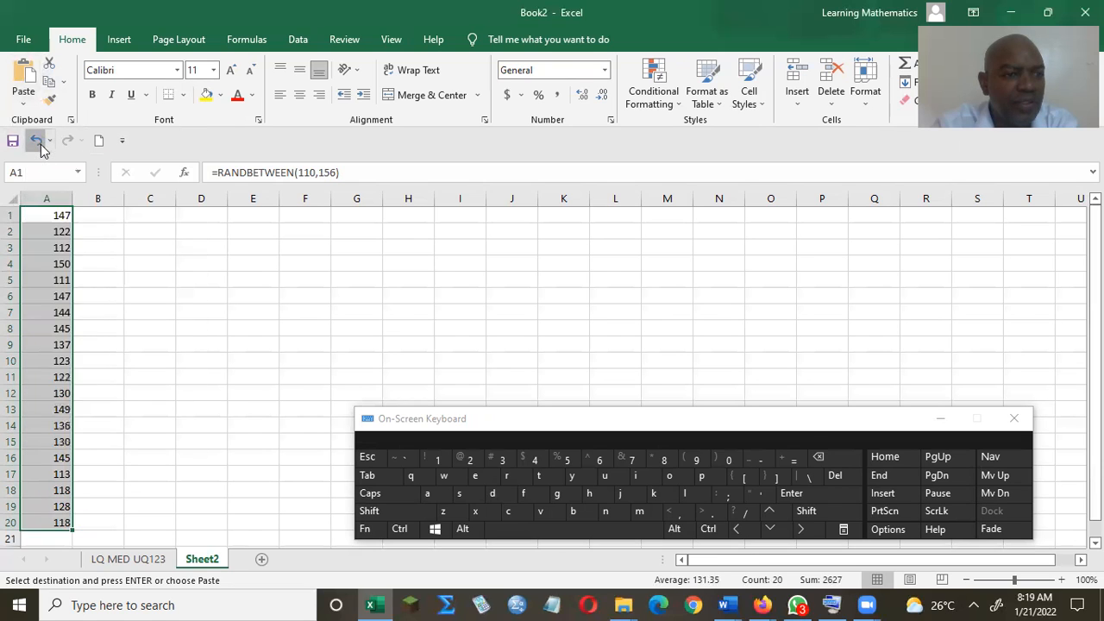
- Try pasting the random numbers into Sheet2 with the No Borders option, then undo that paste
left_click(25, 95)
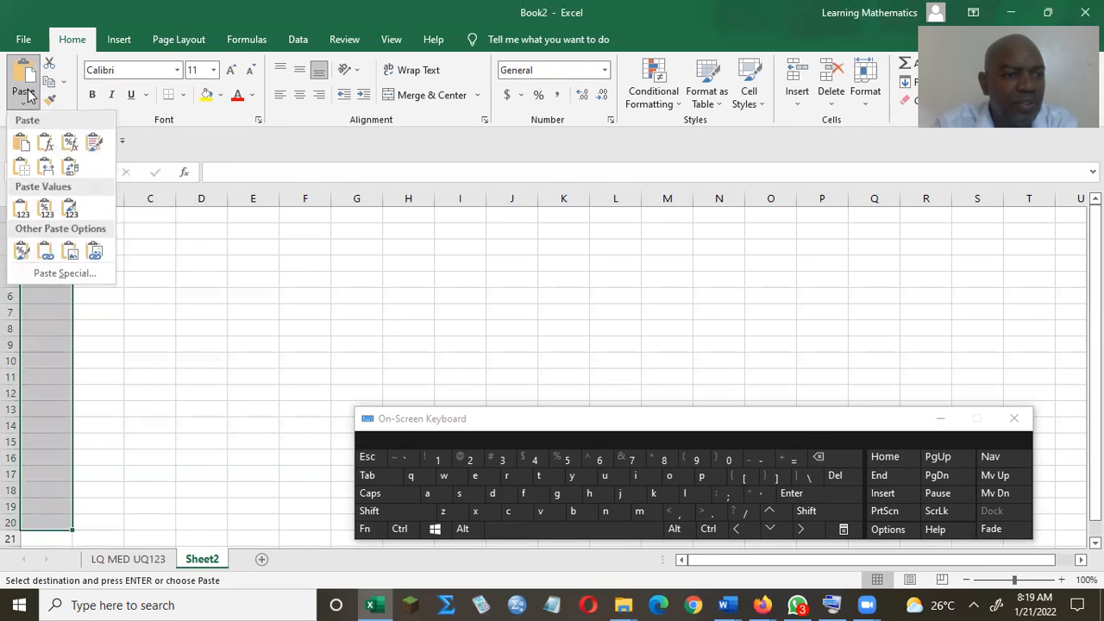
left_click(31, 169)
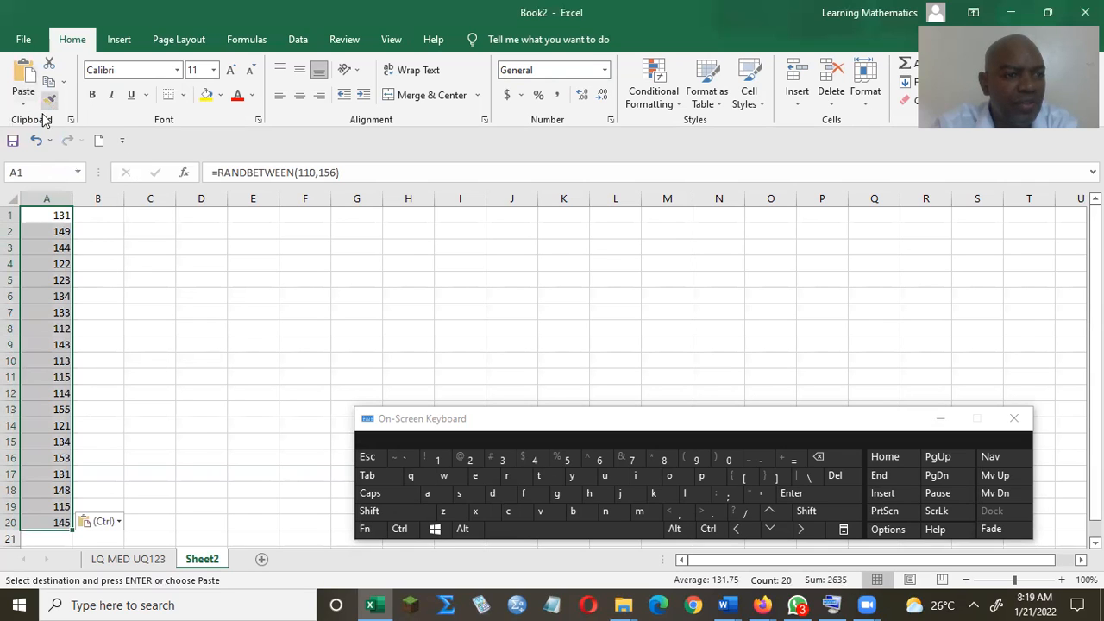
left_click(36, 140)
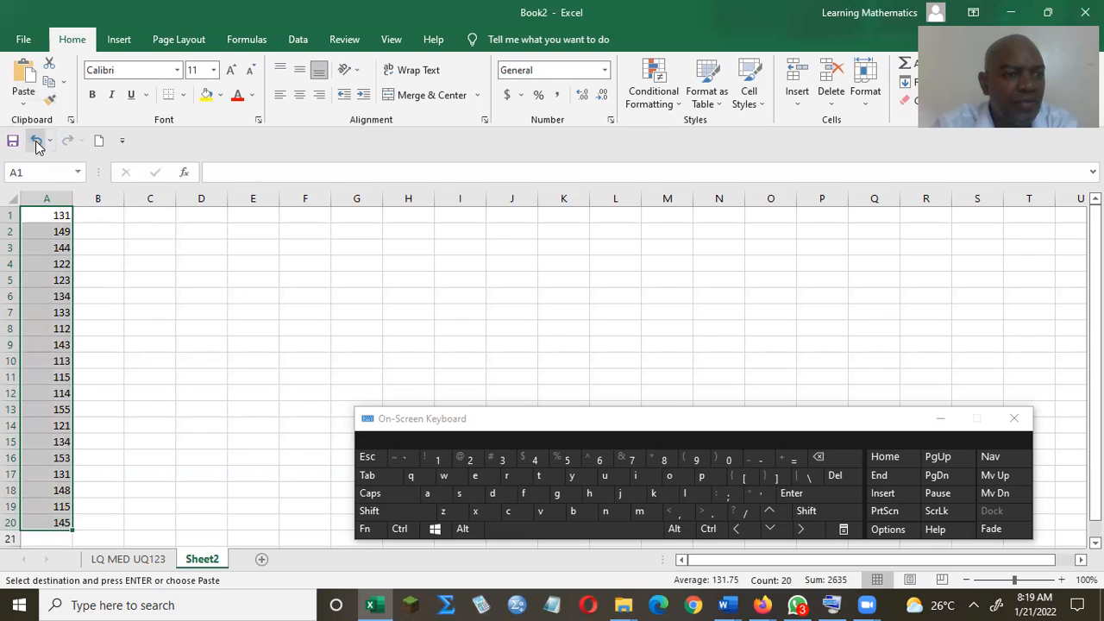
- Paste the random numbers into Sheet2 from cell A1 as links to the LQ MED UQ123 sheet
left_click(26, 97)
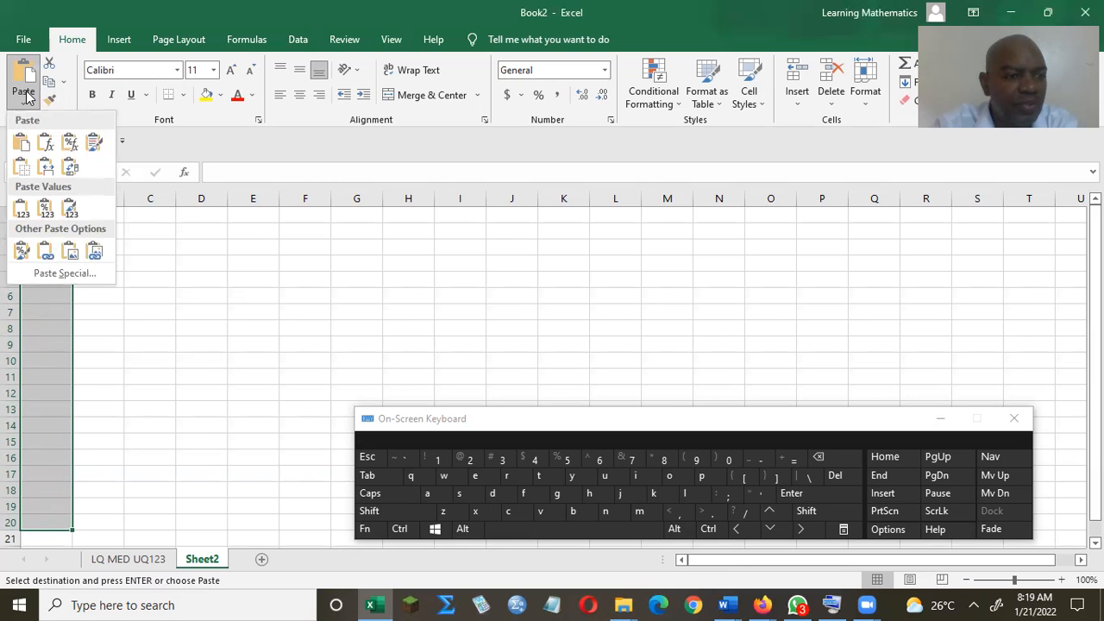
left_click(46, 251)
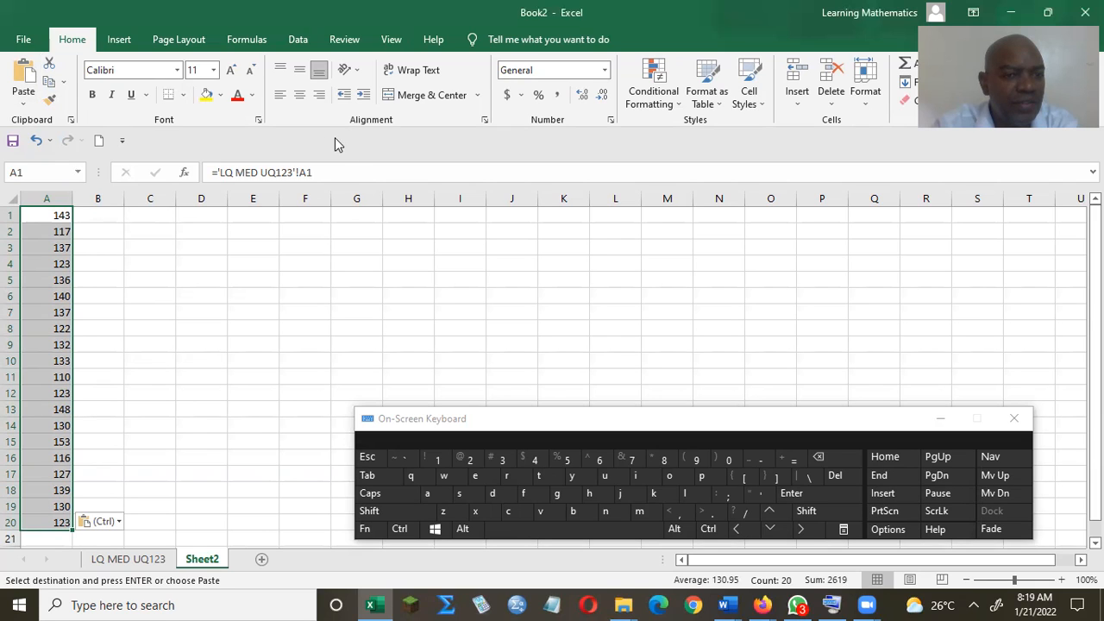
- Try to edit the link formula in Sheet2's cell A1 to reference A1:A20 of the LQ MED UQ123 sheet
left_click(337, 161)
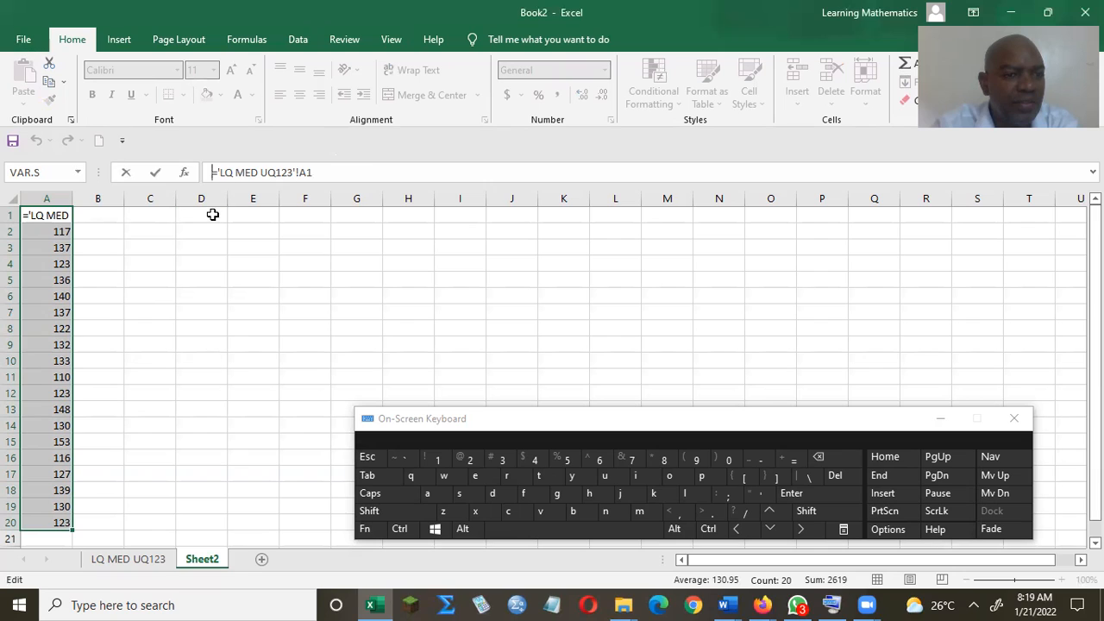
left_click(182, 233)
left_click(153, 250)
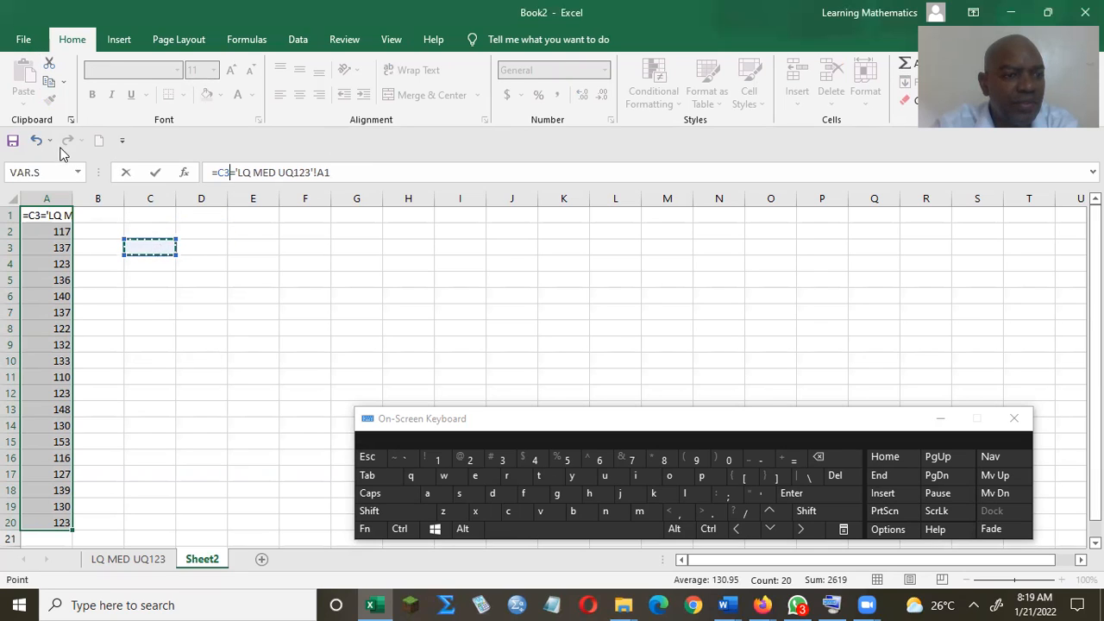
left_click(35, 142)
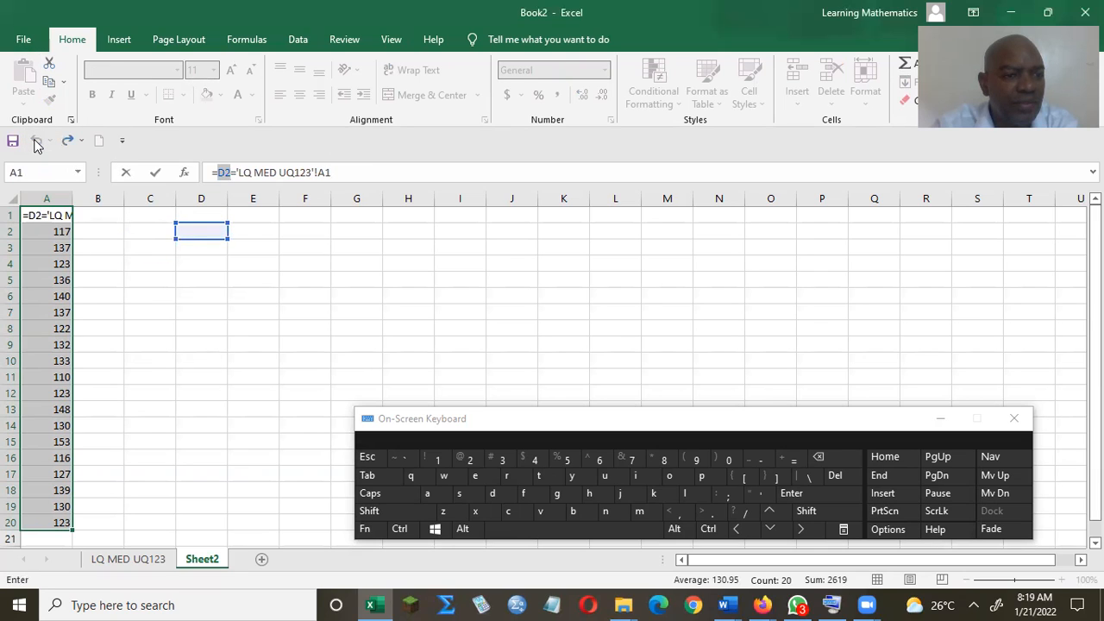
left_click(48, 278)
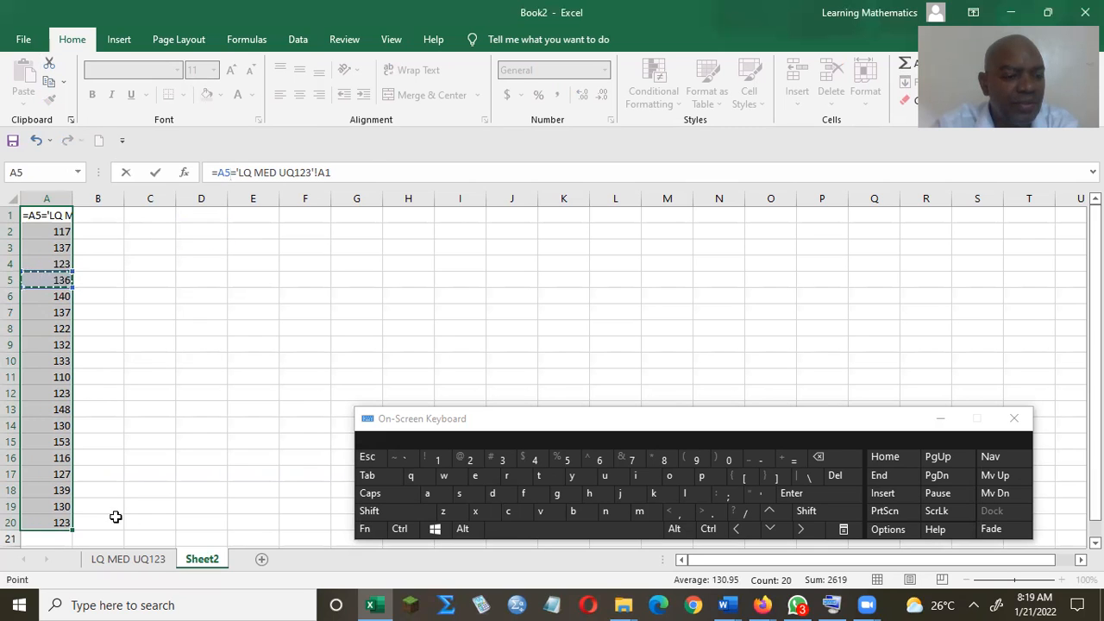
left_click(129, 559)
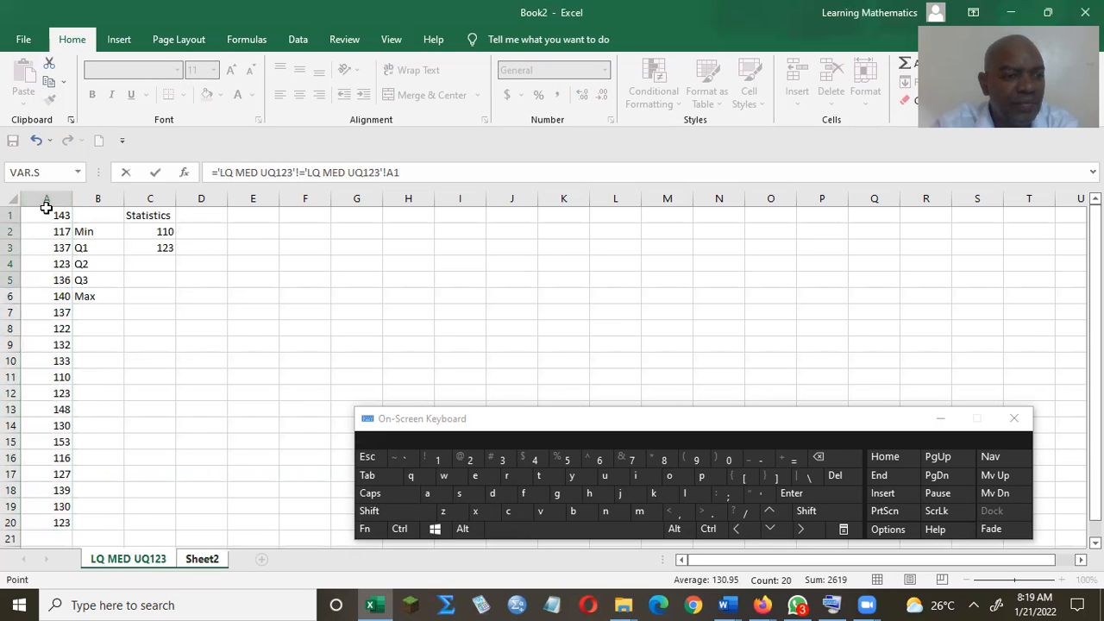
left_click_drag(47, 212, 70, 519)
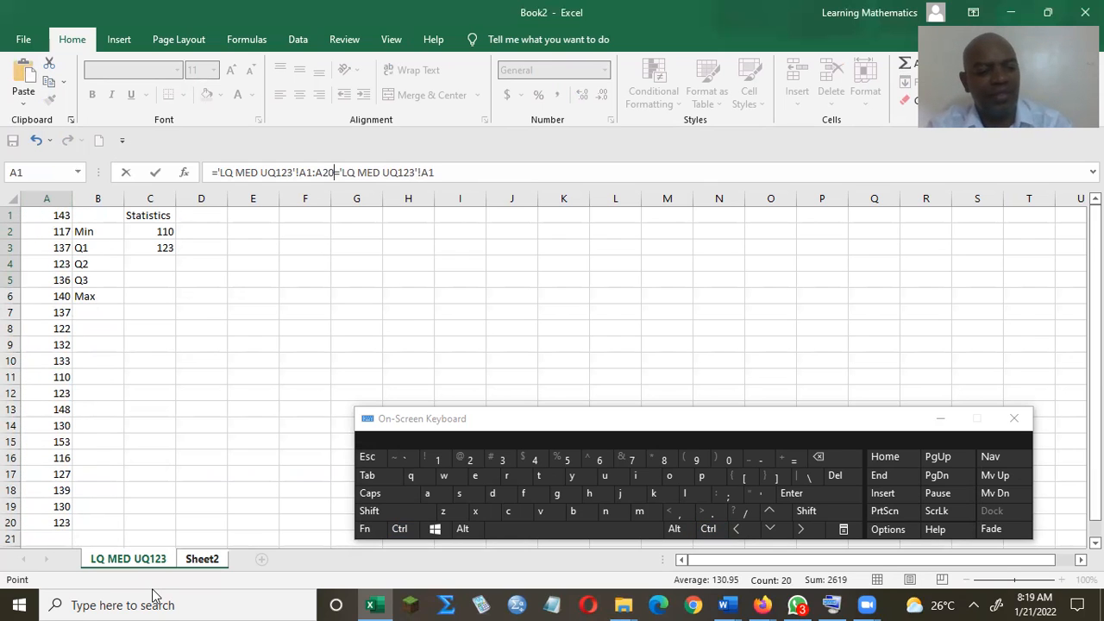
key("ctrl+Page_Down")
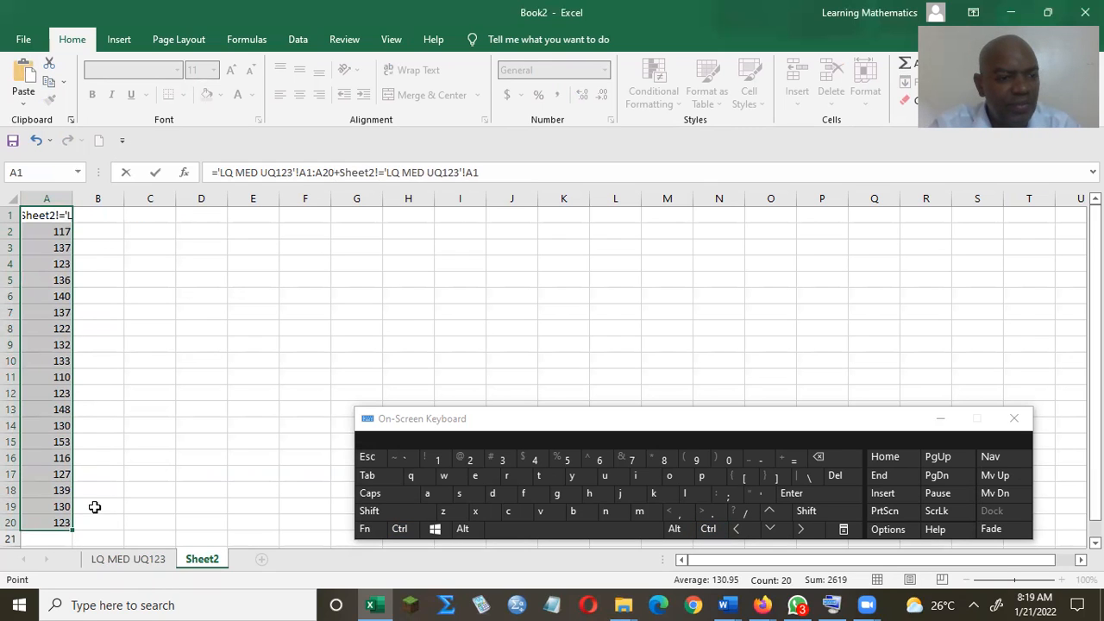
key("Delete")
key("Delete")
key("Delete")
key("Delete")
key("Delete")
key("Delete")
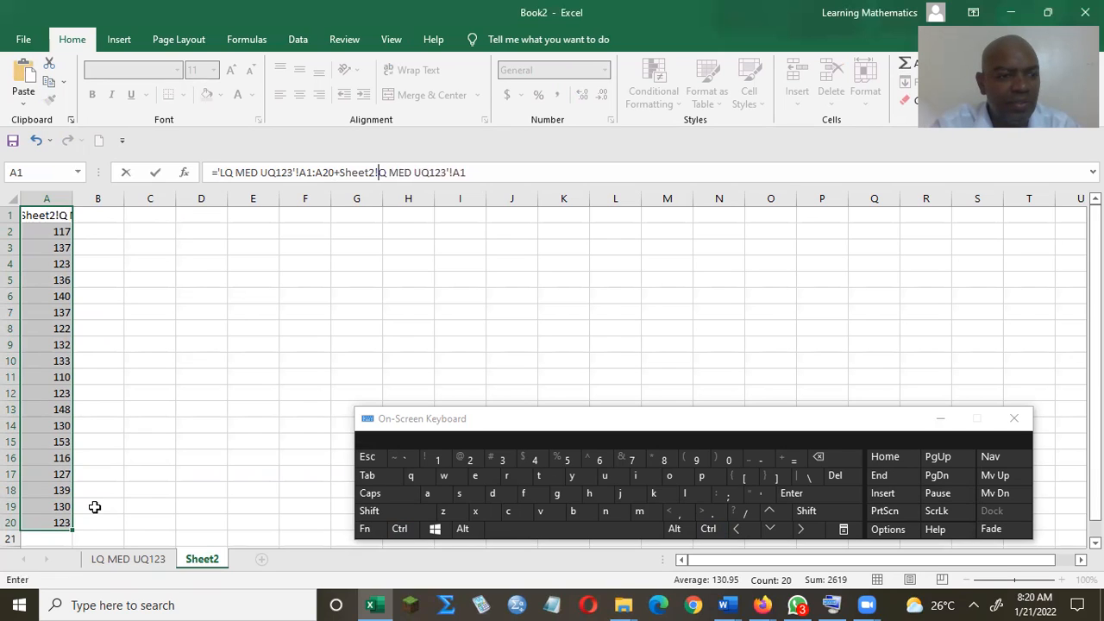
key("Delete")
key("Delete")
key("Delete")
key("Delete")
key("Delete")
key("Delete")
key("Delete")
key("Delete")
key("Delete")
key("Delete")
key("Delete")
key("Delete")
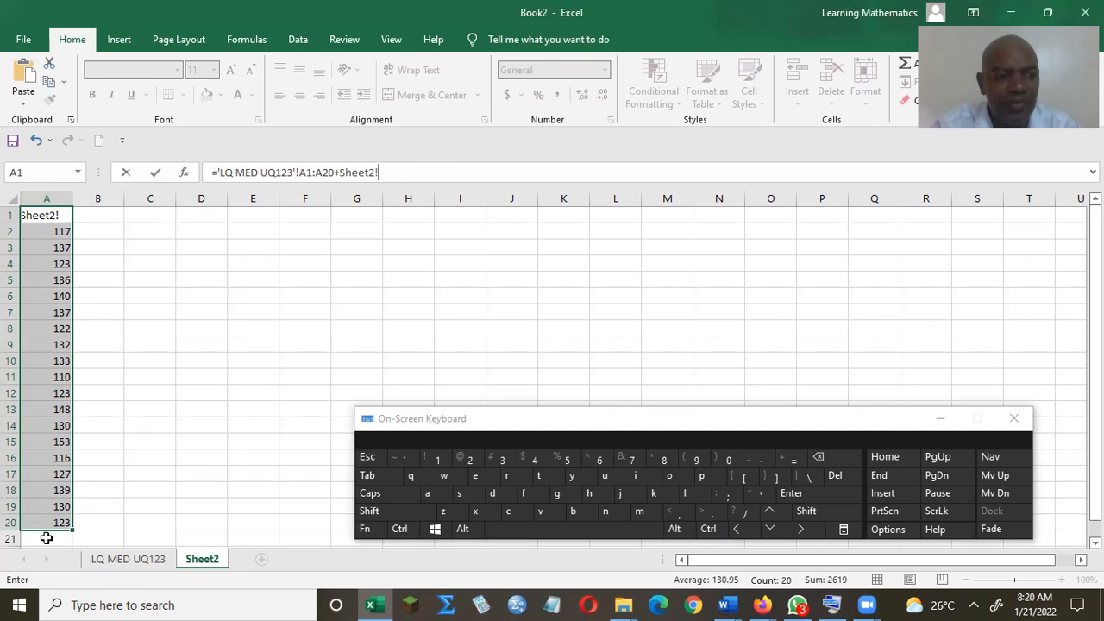
- Erase the garbled formula from cell A1 of Sheet2 and leave cell editing
left_click(115, 328)
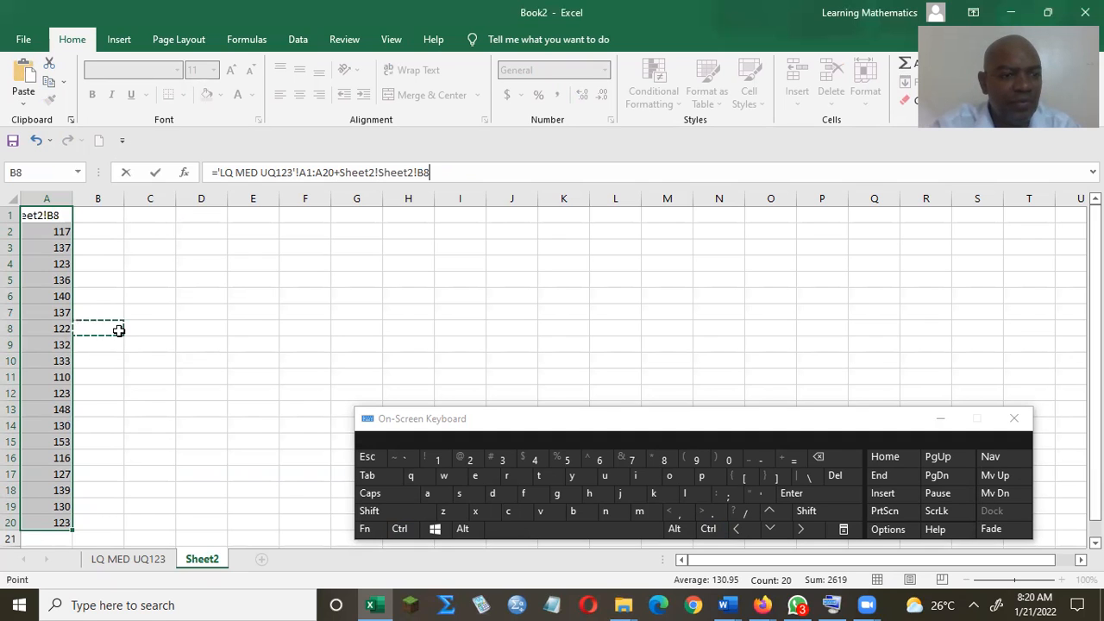
left_click(42, 215)
left_click(38, 228)
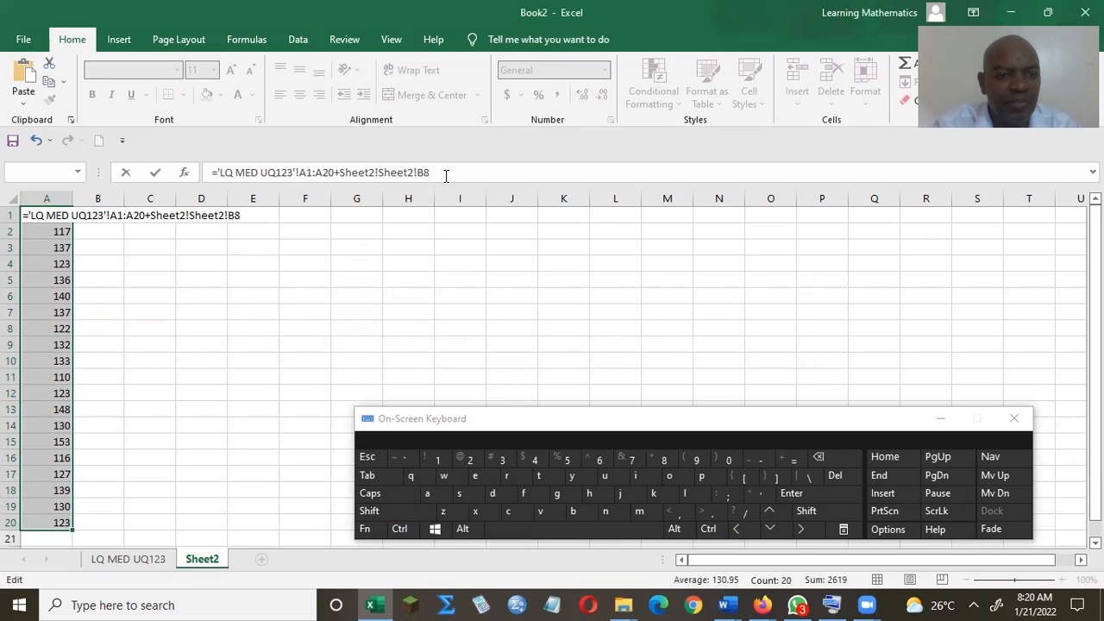
key("BackSpace")
key("BackSpace")
key("BackSpace")
key("BackSpace")
key("BackSpace")
key("BackSpace")
key("BackSpace")
key("BackSpace")
key("BackSpace")
key("BackSpace")
key("BackSpace")
key("BackSpace")
key("BackSpace")
key("BackSpace")
key("BackSpace")
key("BackSpace")
key("BackSpace")
key("BackSpace")
key("BackSpace")
key("BackSpace")
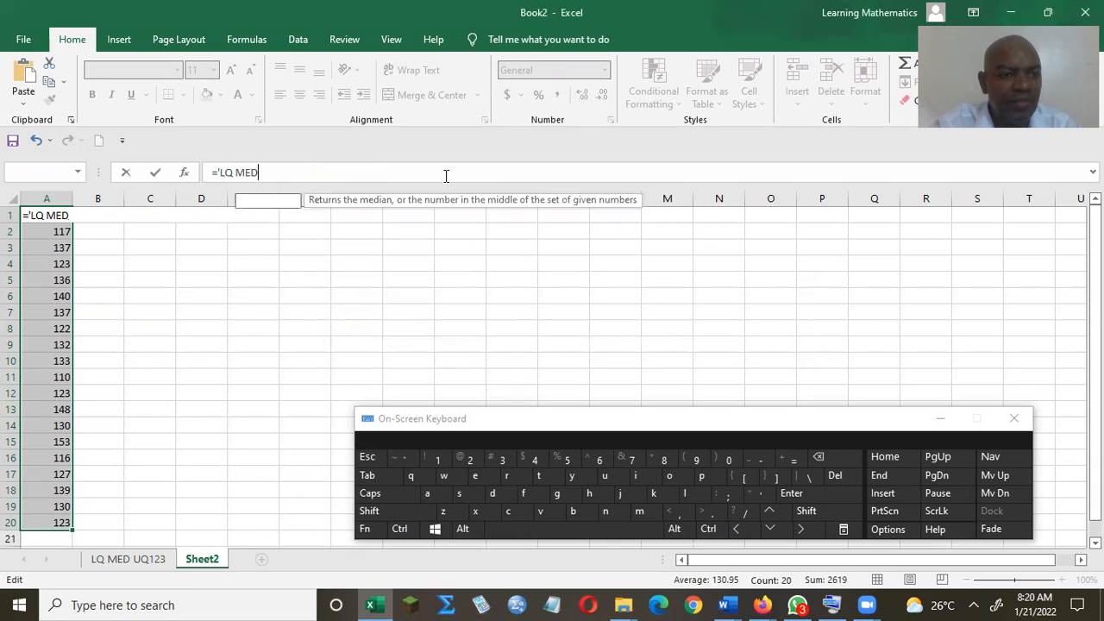
left_click(151, 298)
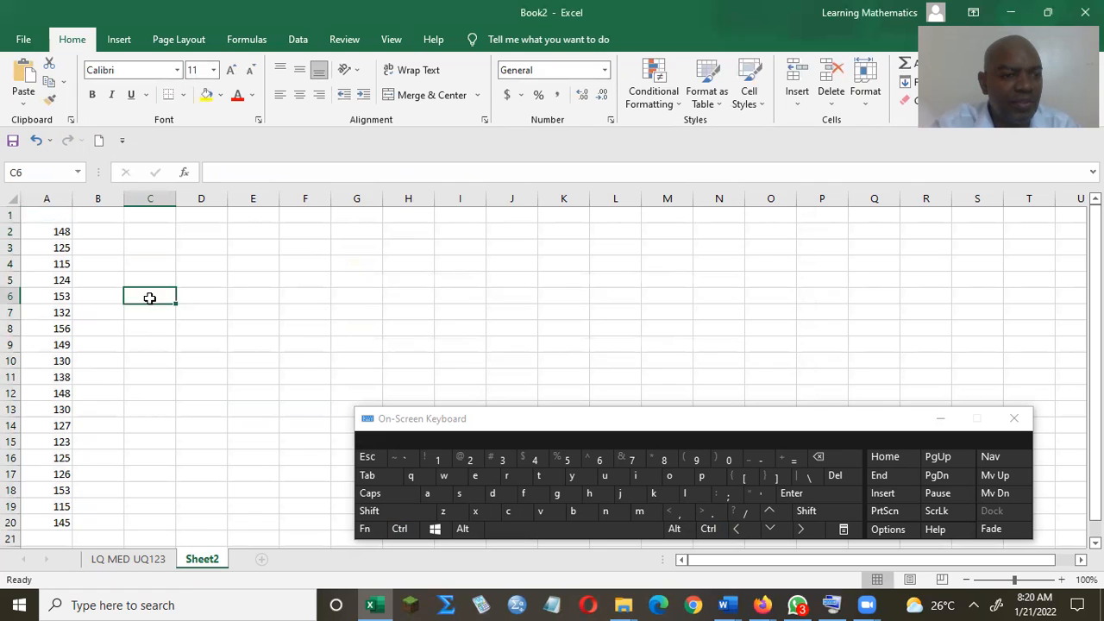
- Clear the linked numbers from A1:A20 on Sheet2
left_click(62, 234)
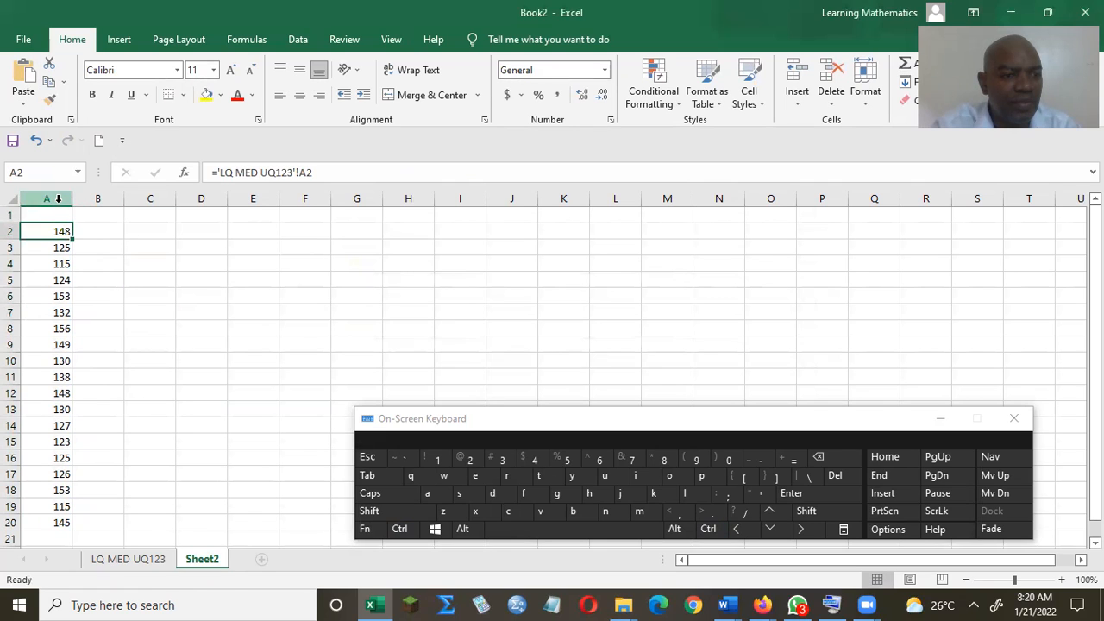
left_click_drag(56, 219, 36, 522)
key("Delete")
- Try to copy the random numbers A1:A20 from the LQ MED UQ123 sheet into cell A1 of Sheet2
left_click(147, 565)
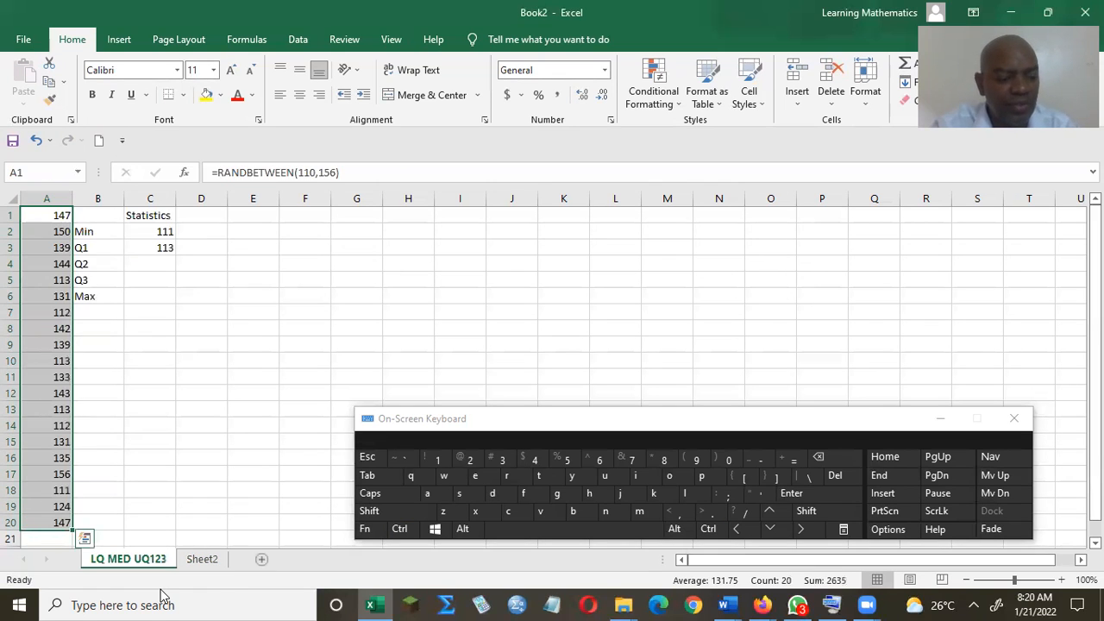
key("ctrl+c")
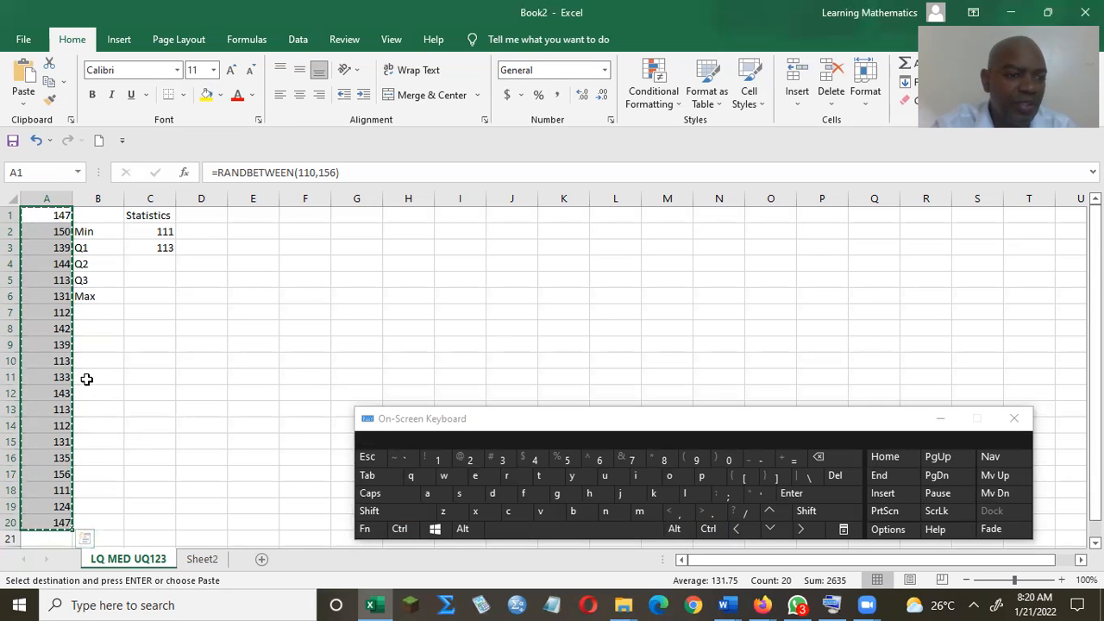
left_click(93, 405)
left_click_drag(118, 387, 215, 554)
left_click(203, 558)
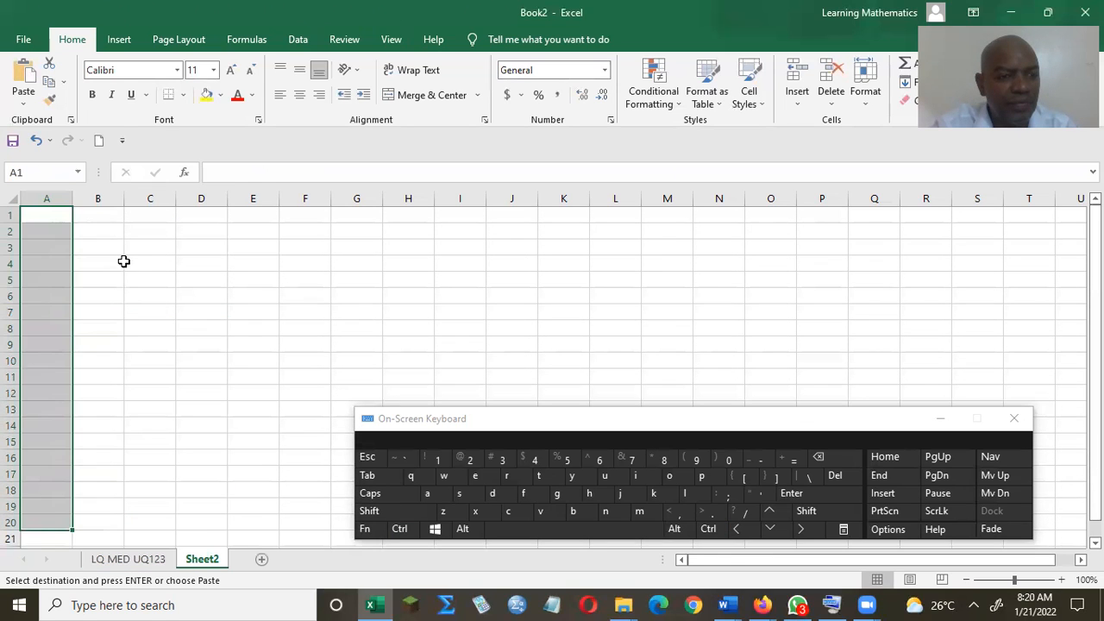
left_click(51, 214)
type("d")
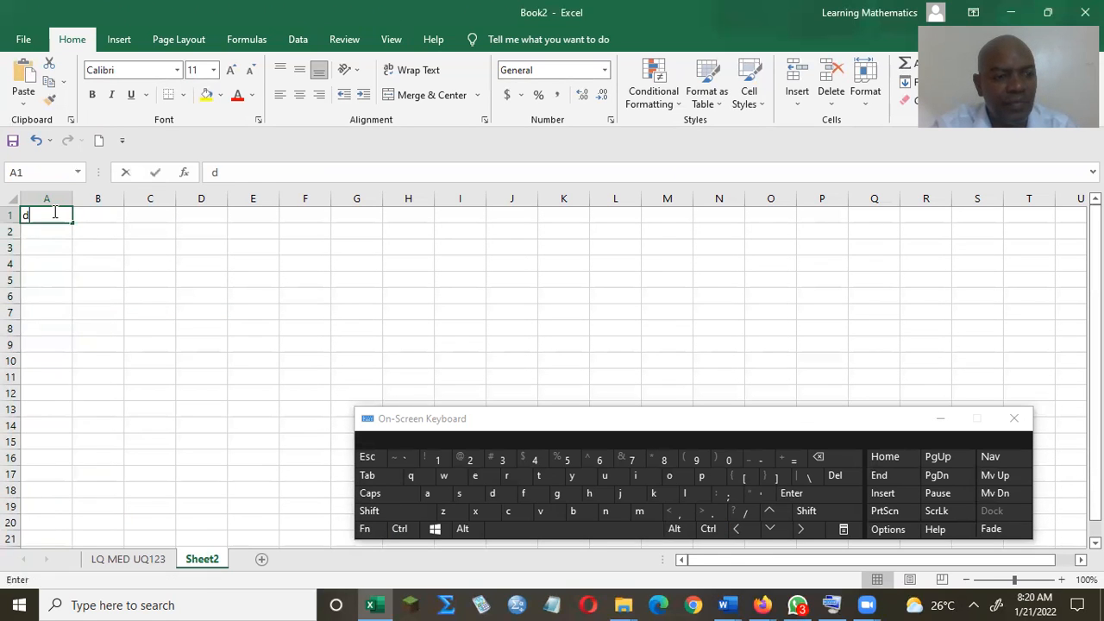
key("BackSpace")
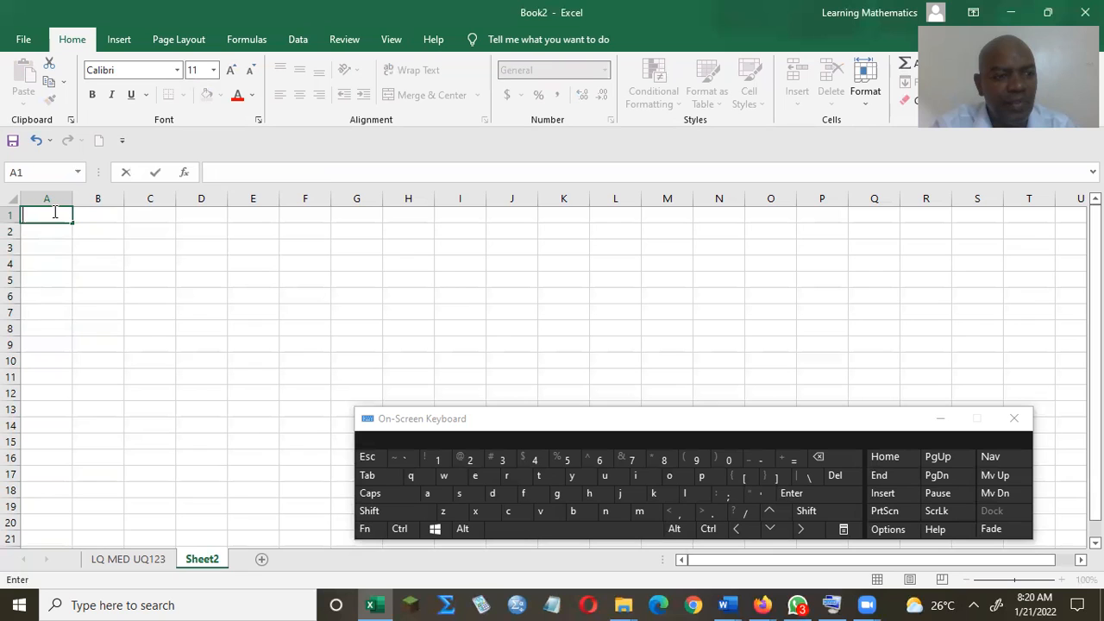
- Copy the random numbers in A1:A20 of the LQ MED UQ123 sheet and return to Sheet2
left_click(127, 558)
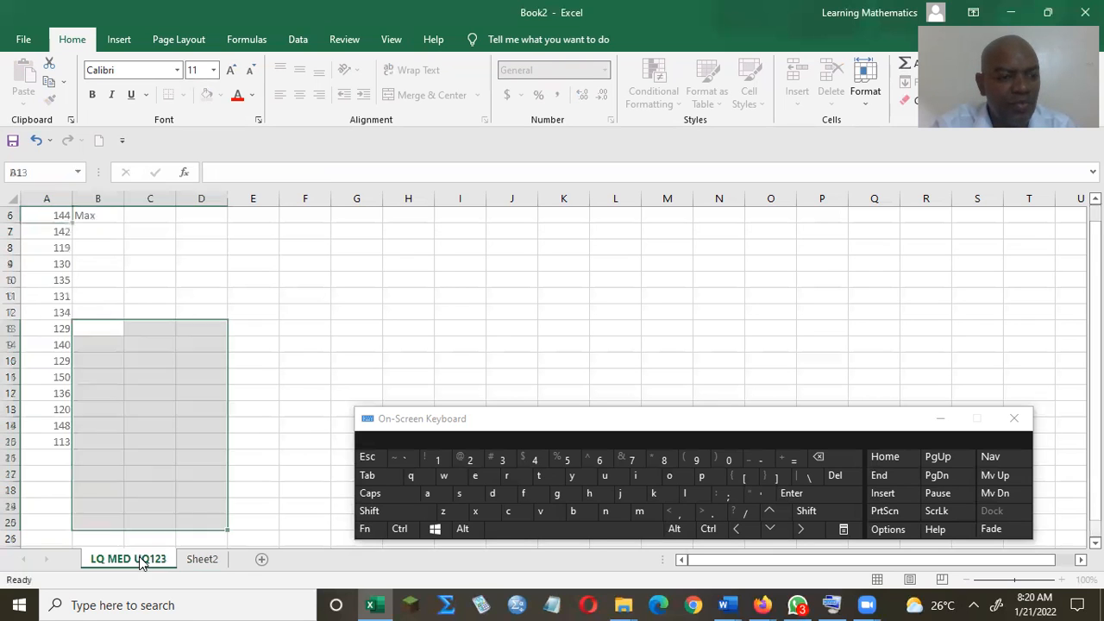
left_click(41, 268)
key("ctrl+Home")
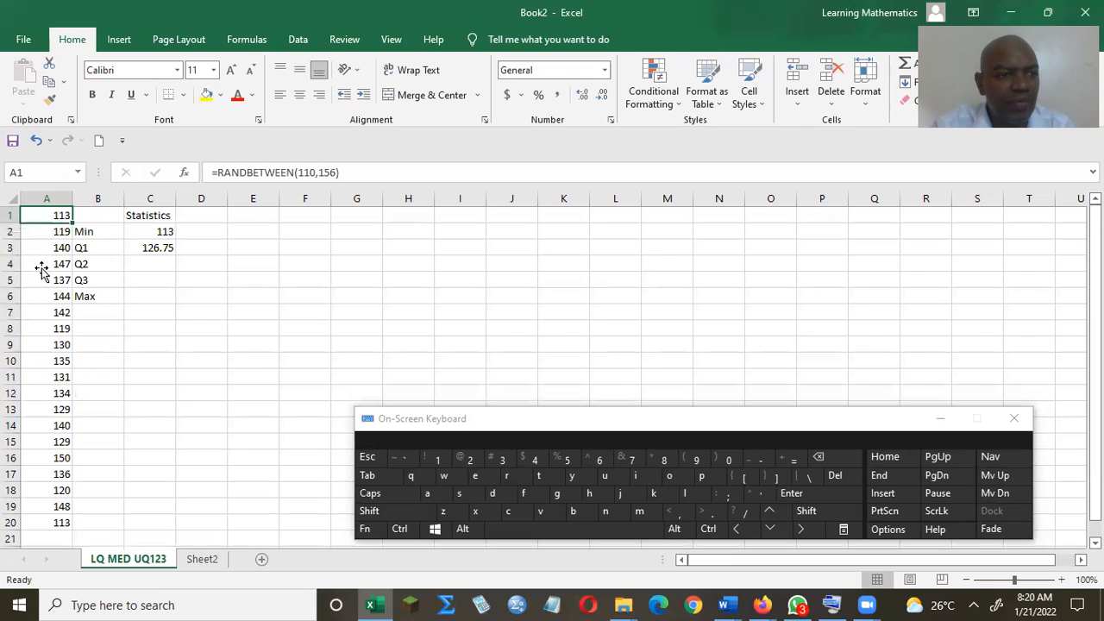
left_click_drag(46, 214, 40, 521)
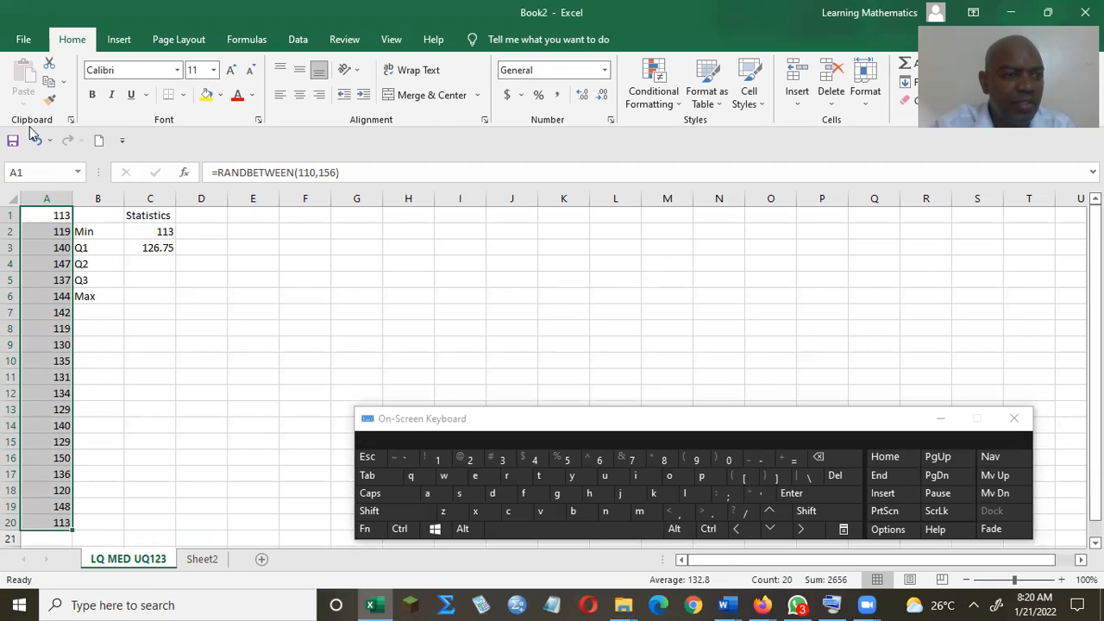
left_click(61, 84)
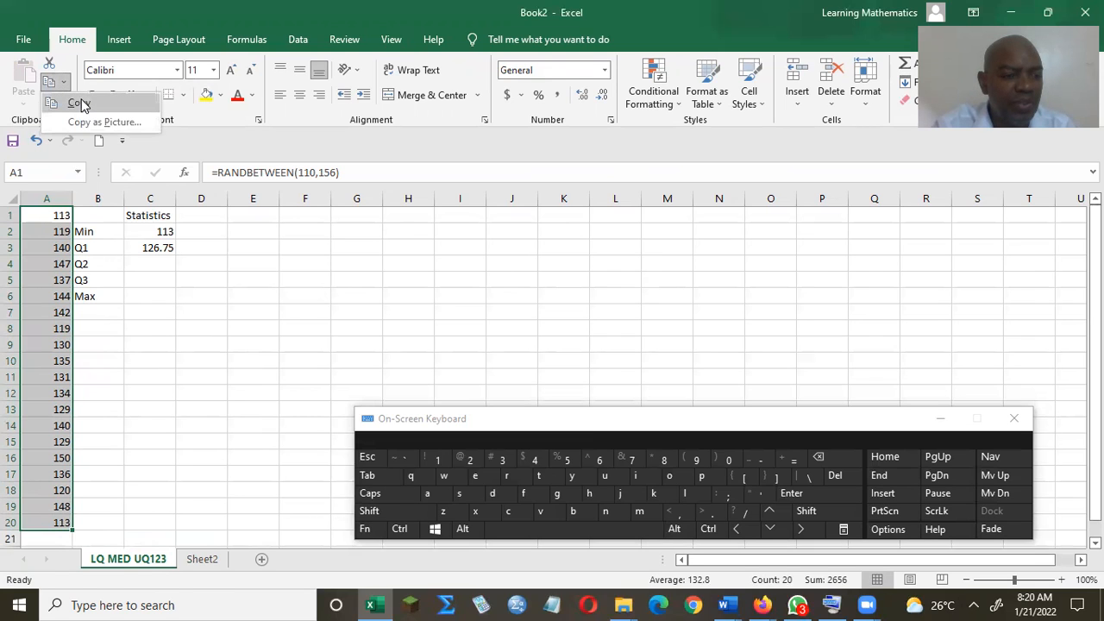
left_click(79, 103)
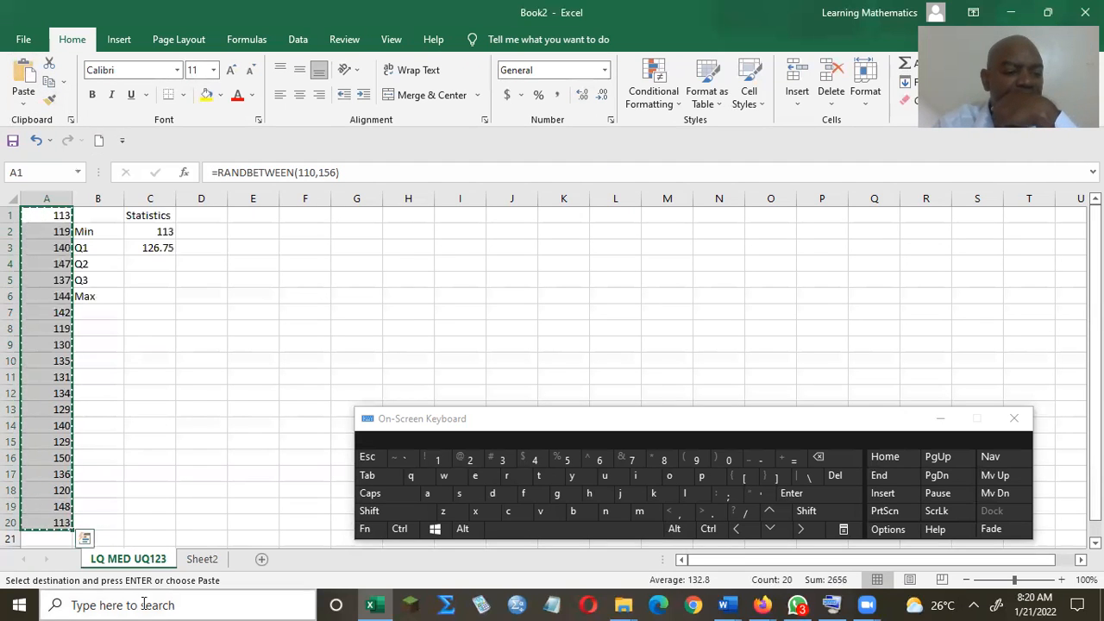
left_click(202, 559)
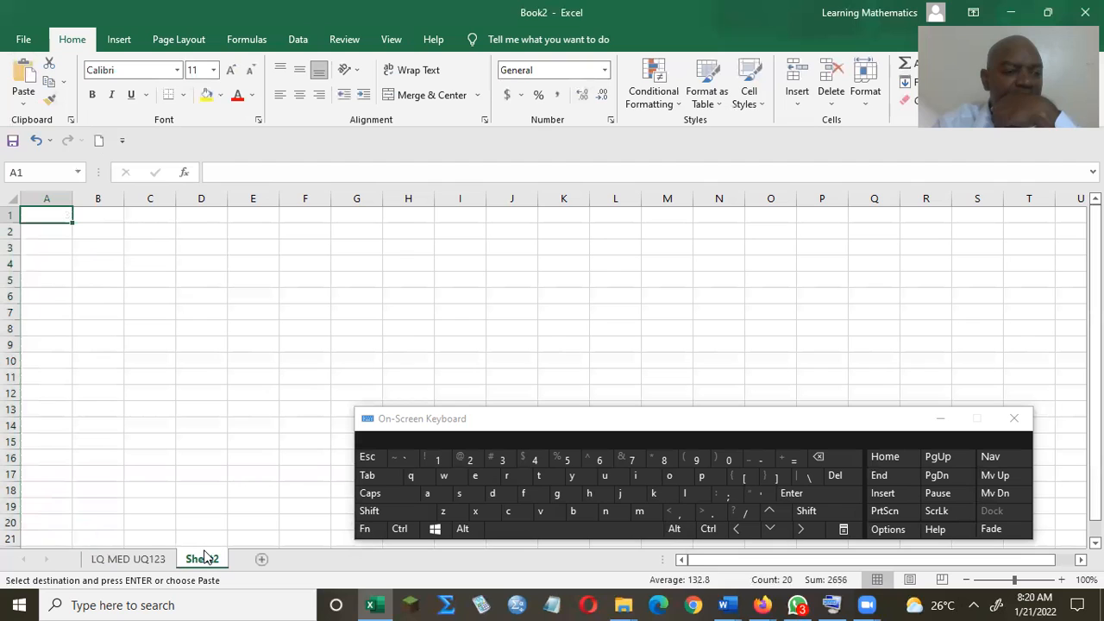
- Try pasting the copied numbers into column A of Sheet2 normally and as formulas, undoing each paste
left_click(19, 107)
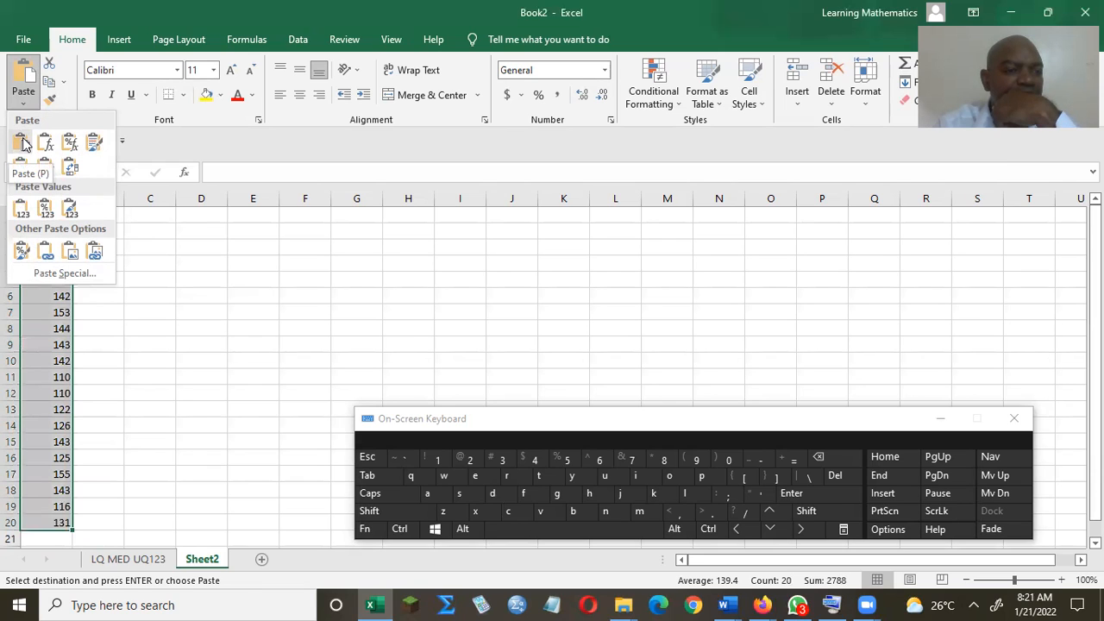
left_click(23, 144)
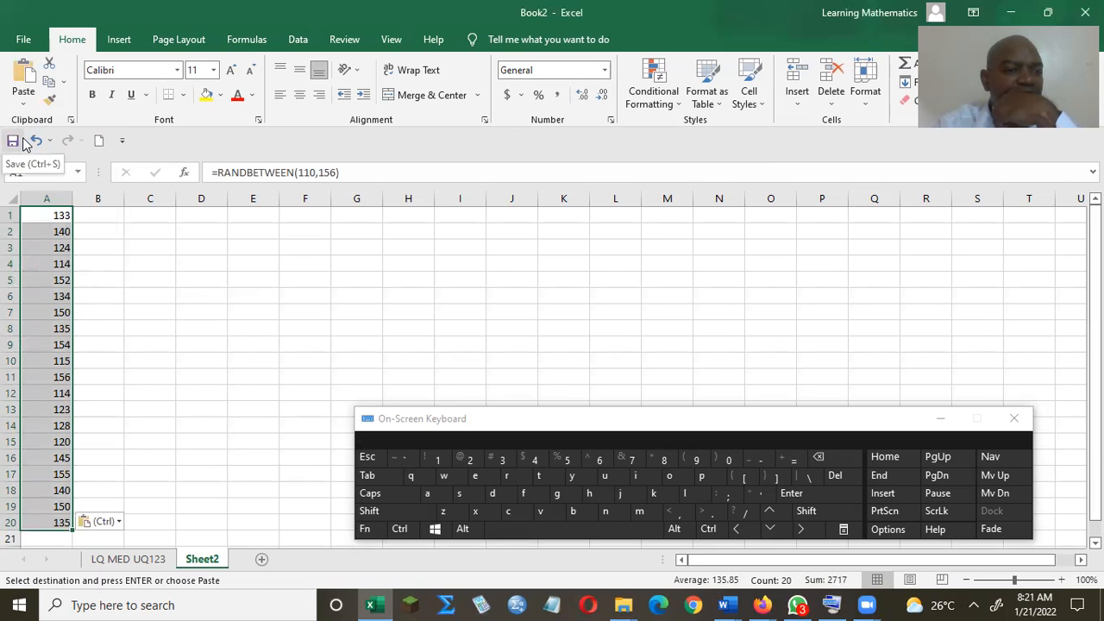
left_click(34, 140)
left_click(23, 97)
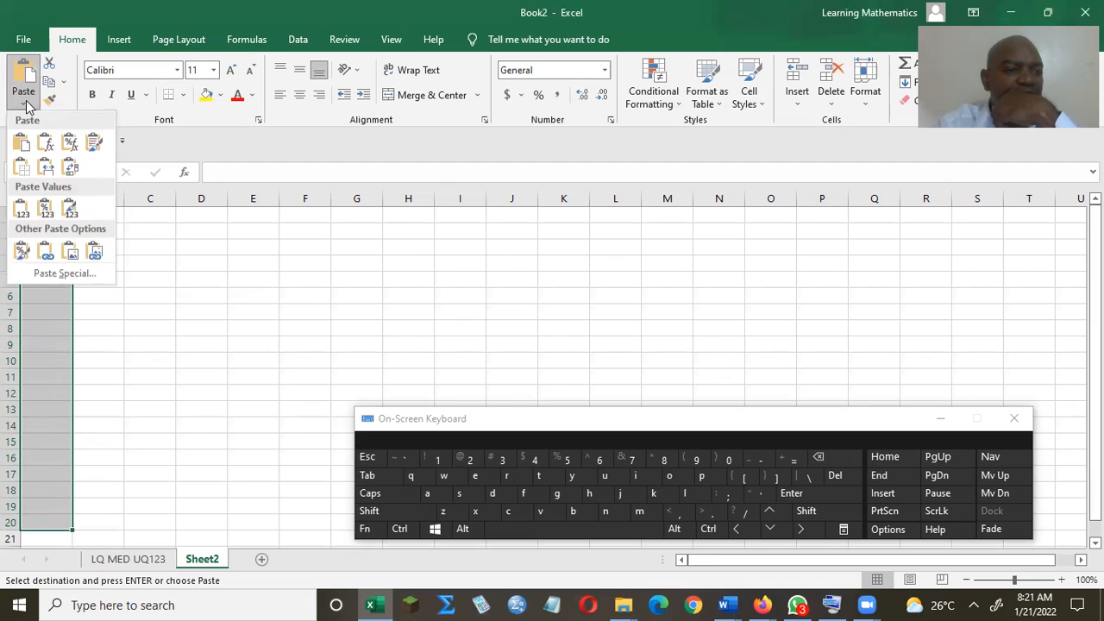
left_click(43, 138)
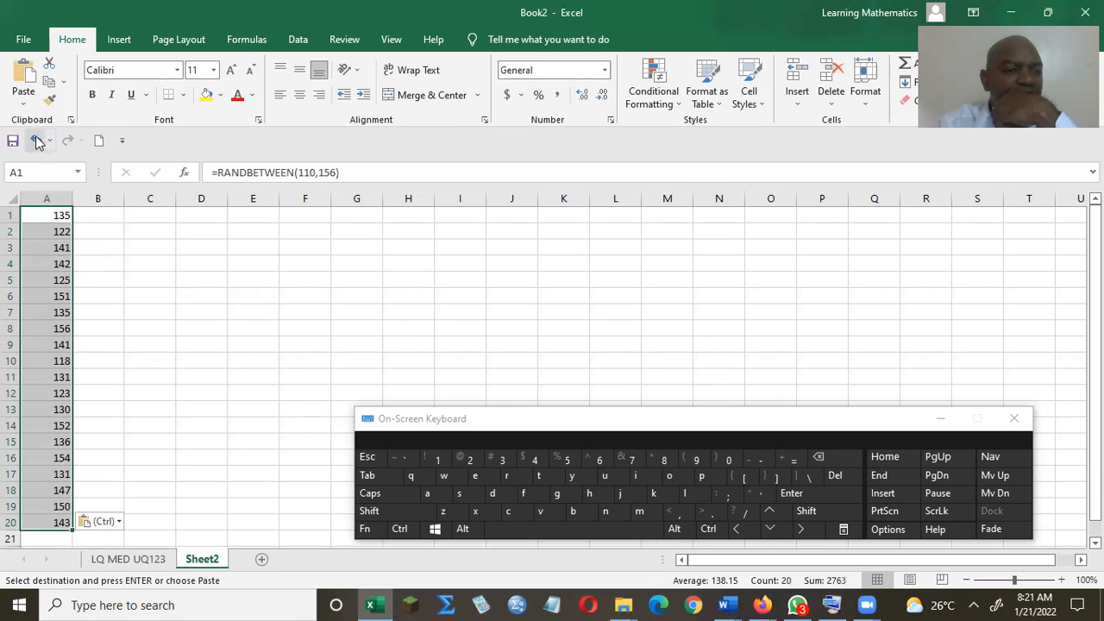
left_click(35, 140)
- Try pasting the numbers into Sheet2 with Formulas & Number Formatting and with Keep Source Formatting, undoing each paste
left_click(23, 96)
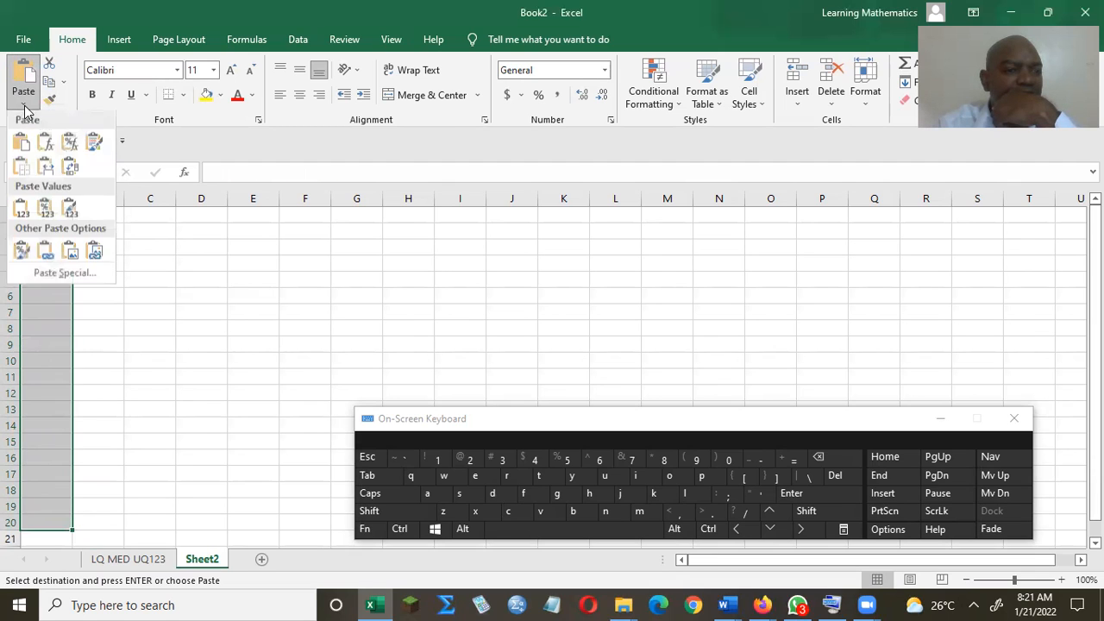
left_click(69, 143)
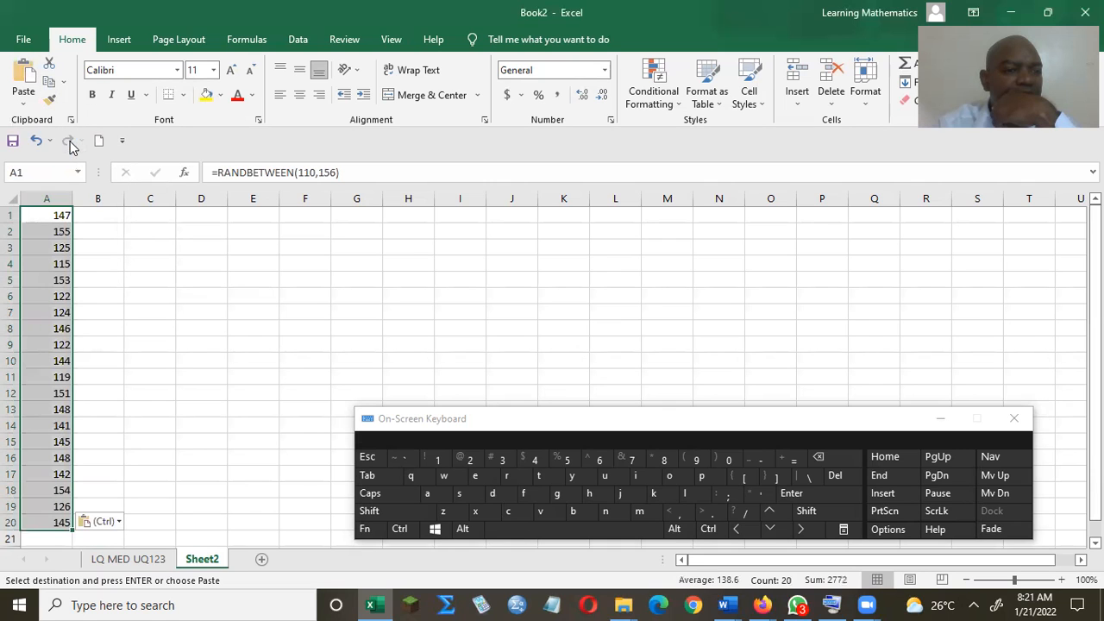
left_click(36, 141)
left_click(24, 101)
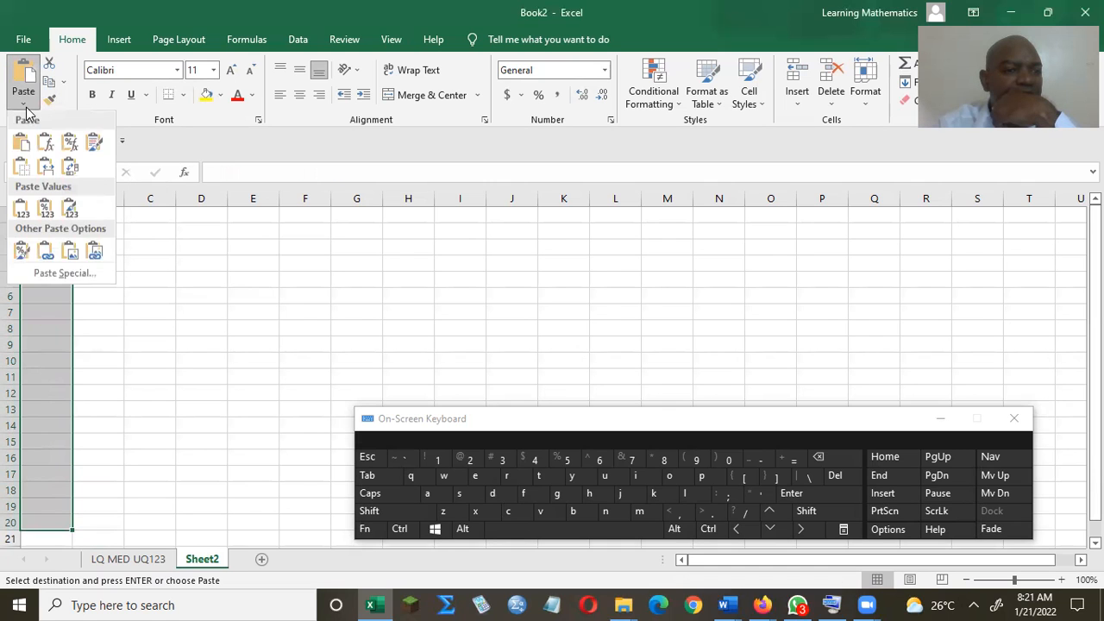
left_click(71, 143)
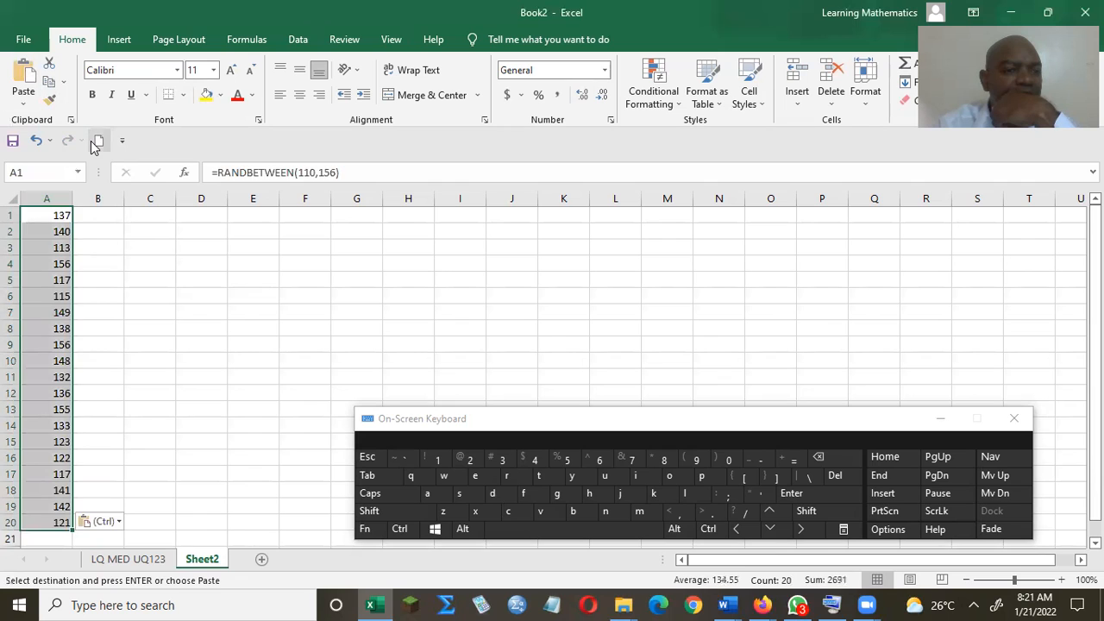
left_click(37, 140)
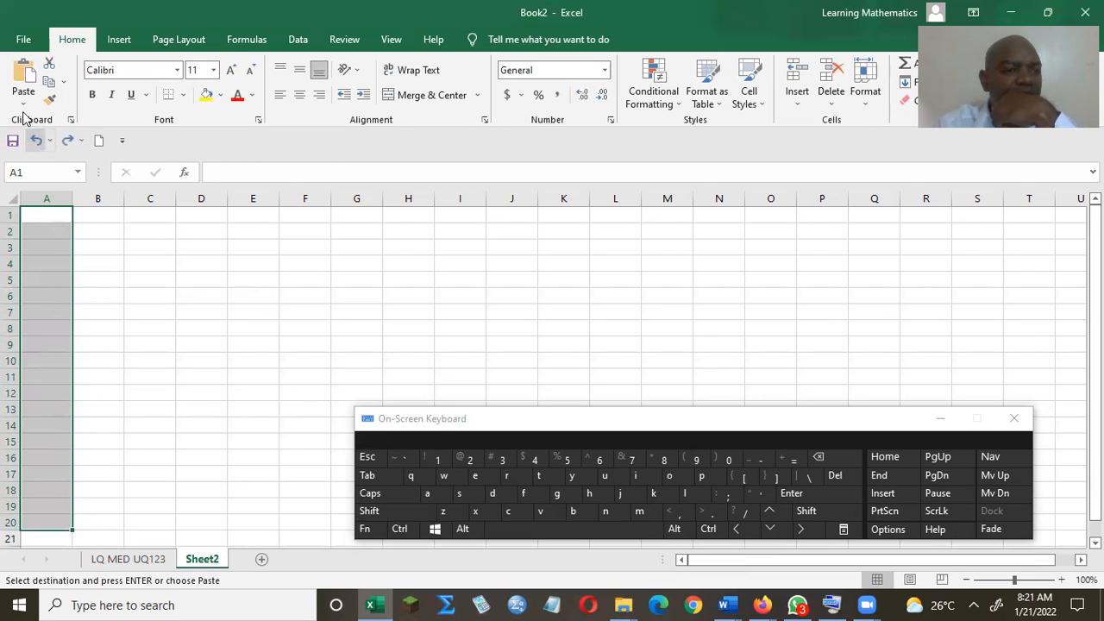
- Try pasting the numbers into Sheet2 with No Borders and with Keep Source Column Widths, undoing each paste
left_click(23, 102)
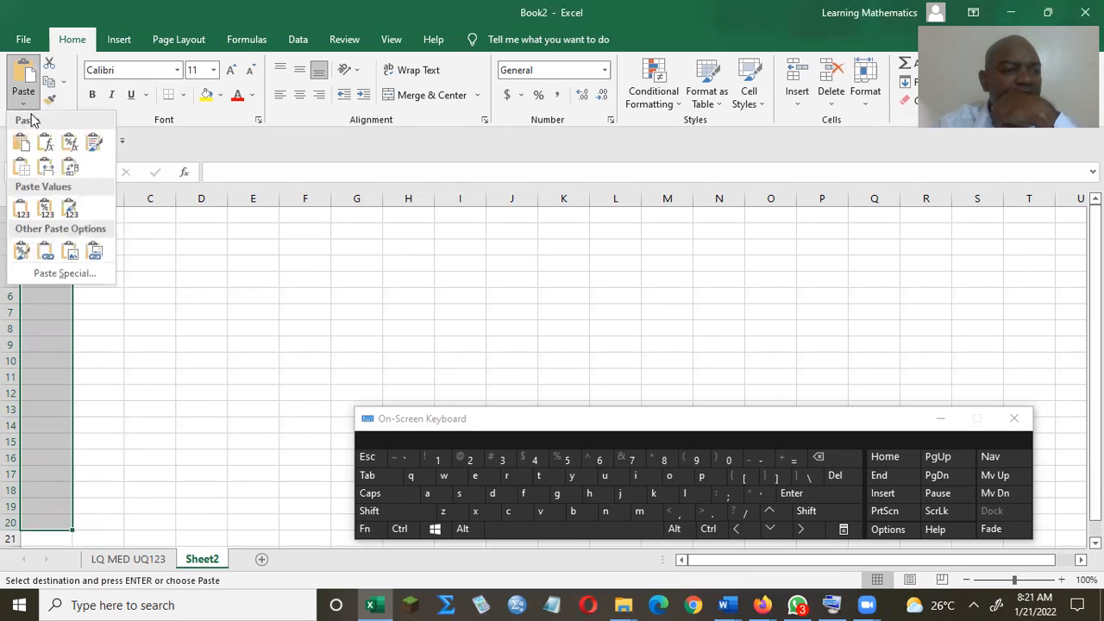
left_click(26, 172)
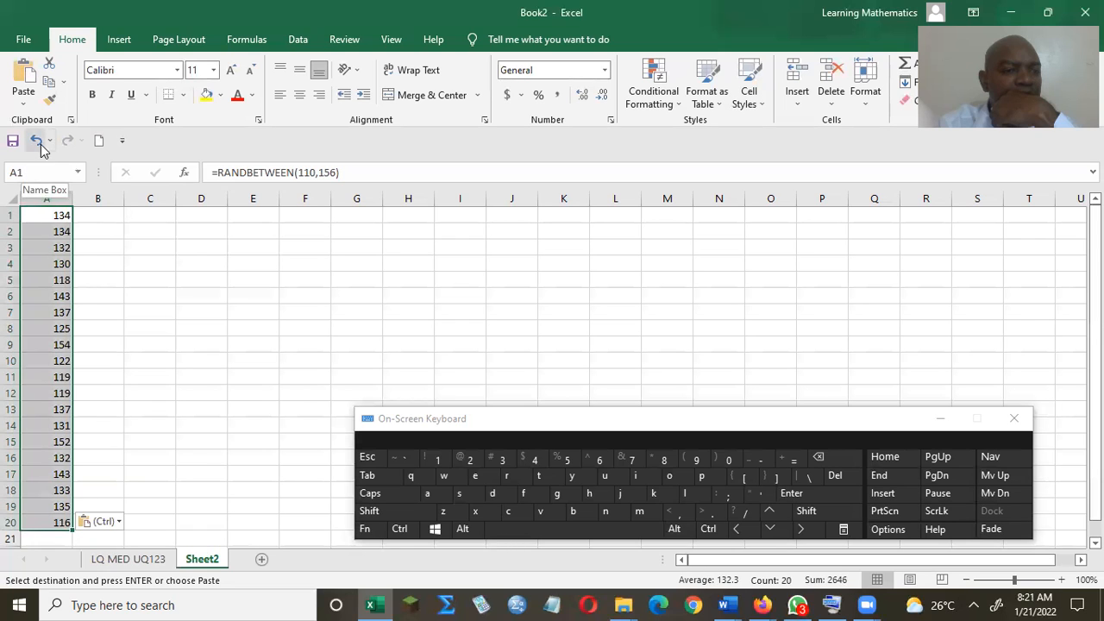
left_click(38, 142)
left_click(23, 102)
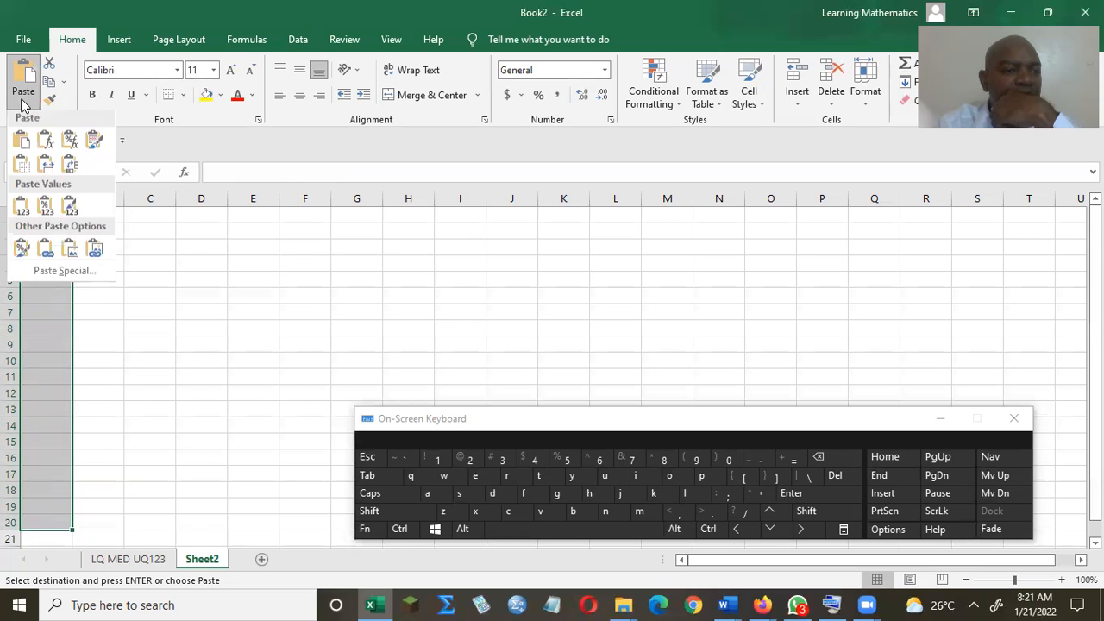
left_click(45, 166)
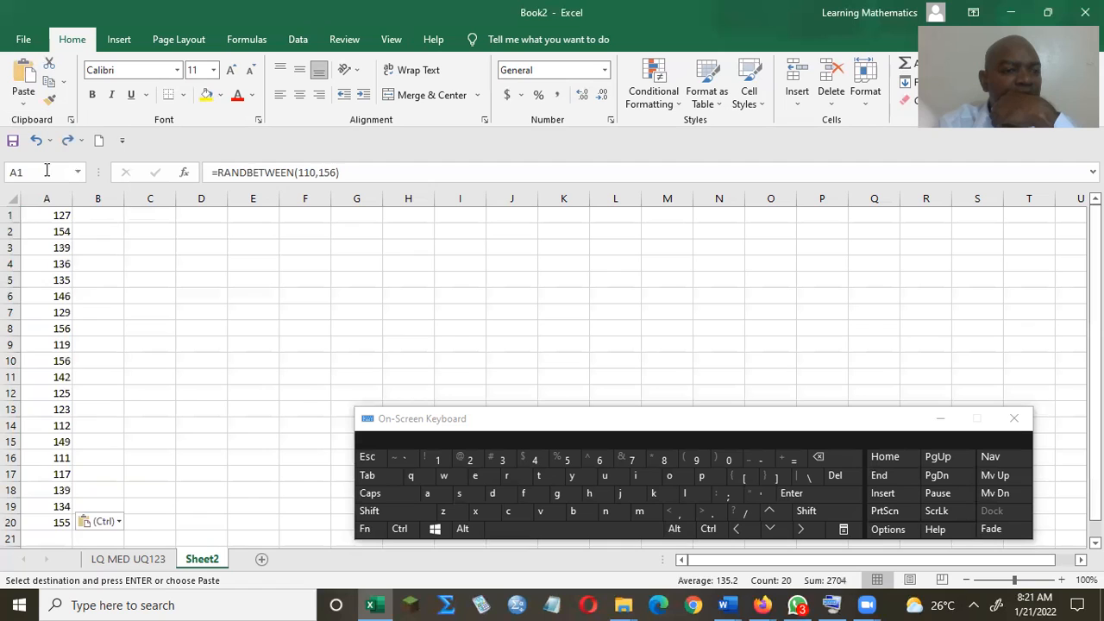
left_click(37, 141)
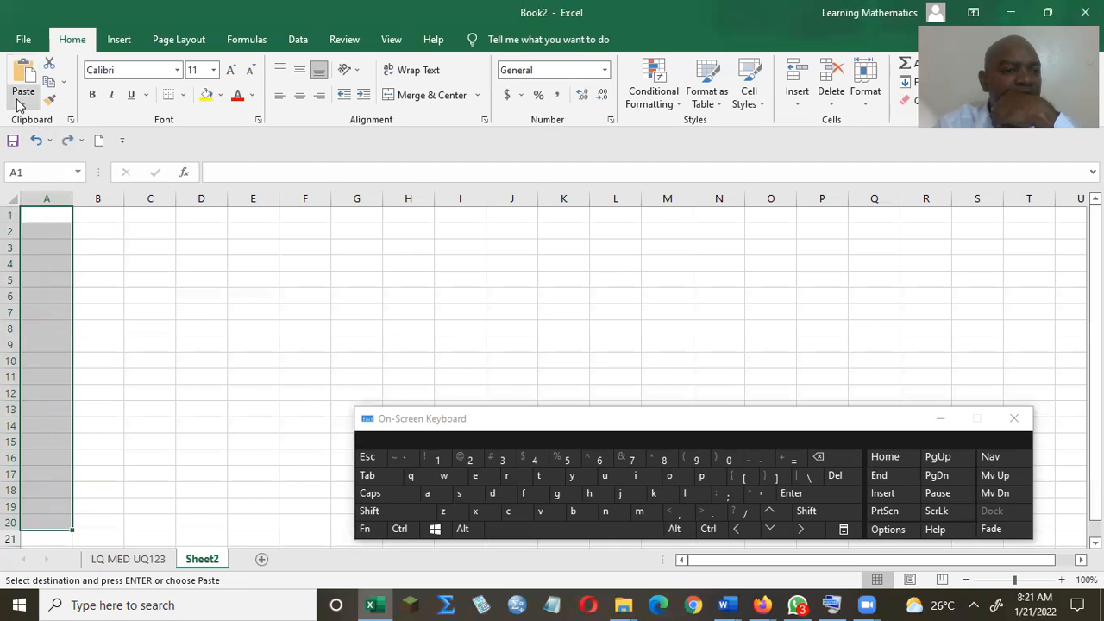
- Try a transposed paste and a values-only paste of the copied numbers in Sheet2, undoing both
left_click(19, 102)
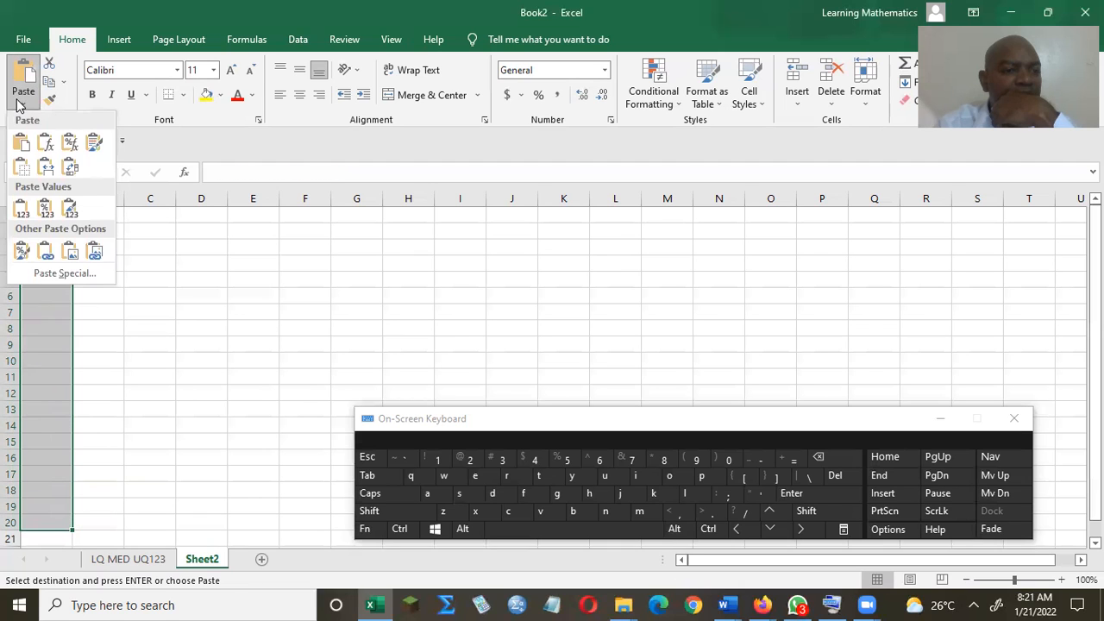
left_click(72, 170)
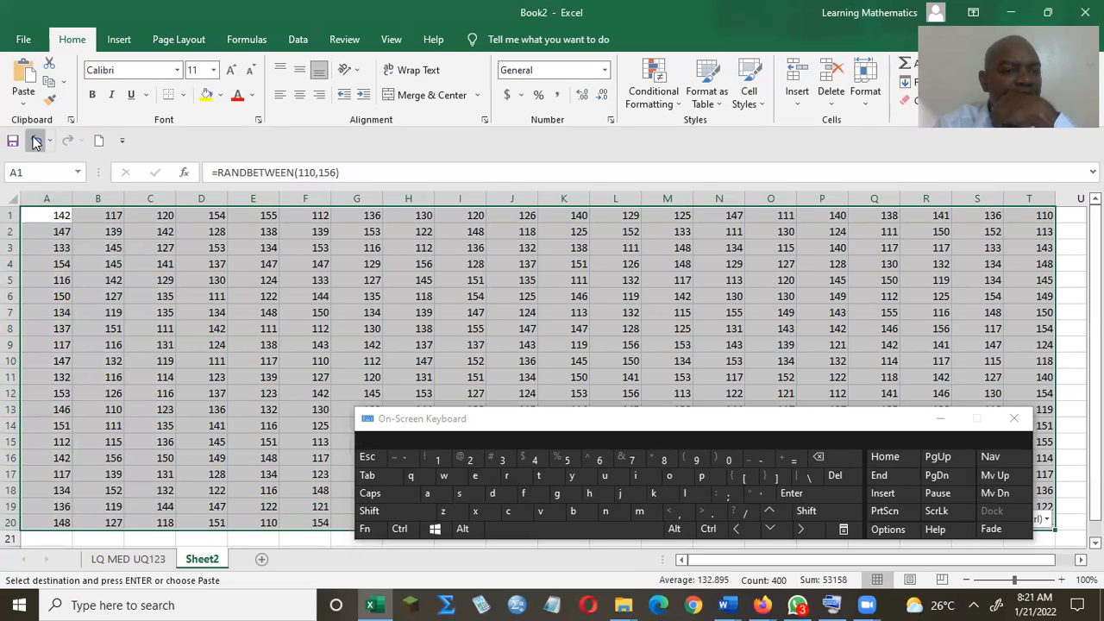
left_click(36, 142)
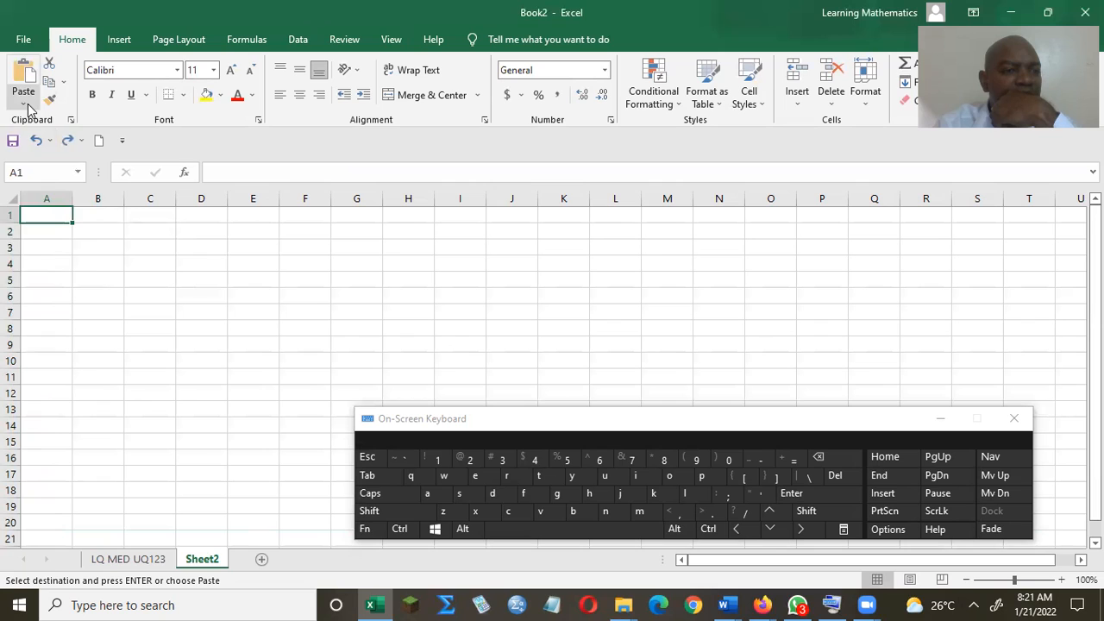
left_click(27, 104)
left_click(22, 203)
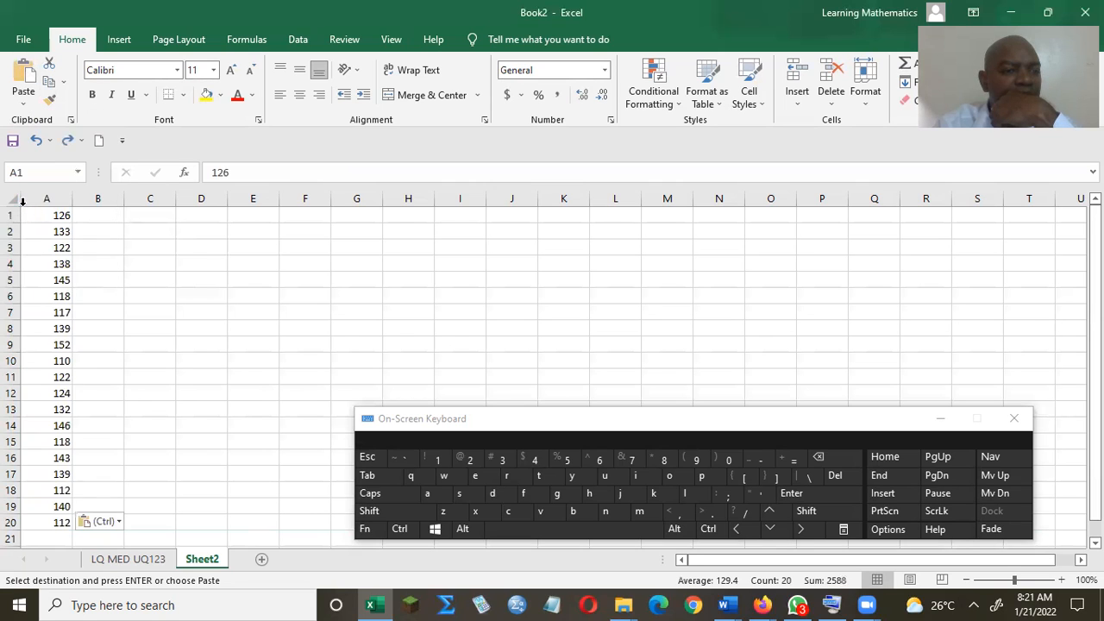
left_click(43, 248)
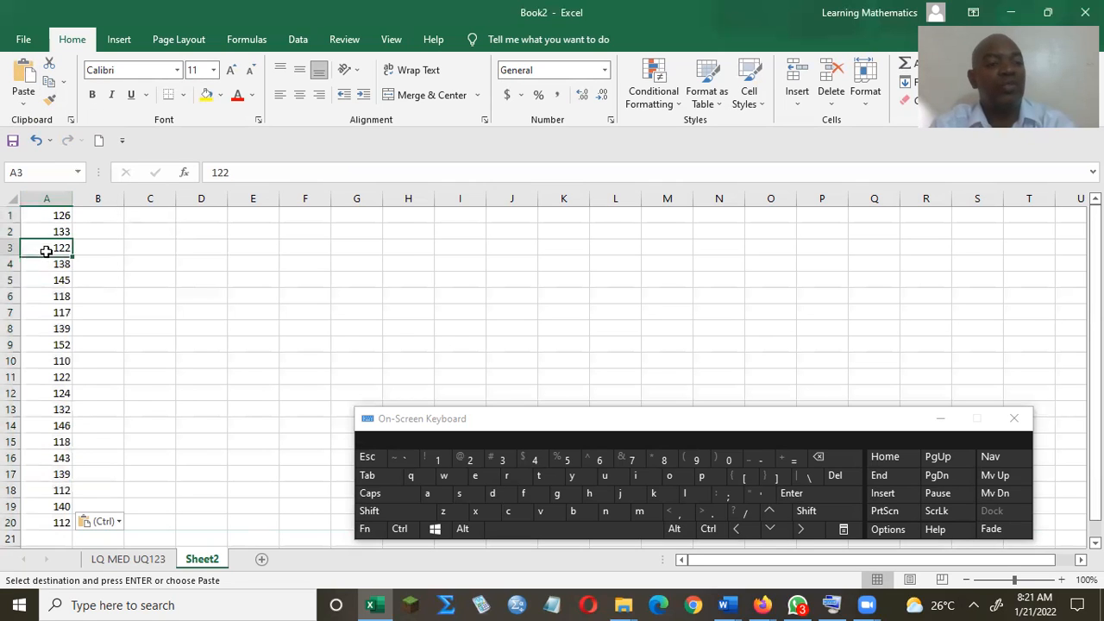
left_click(36, 141)
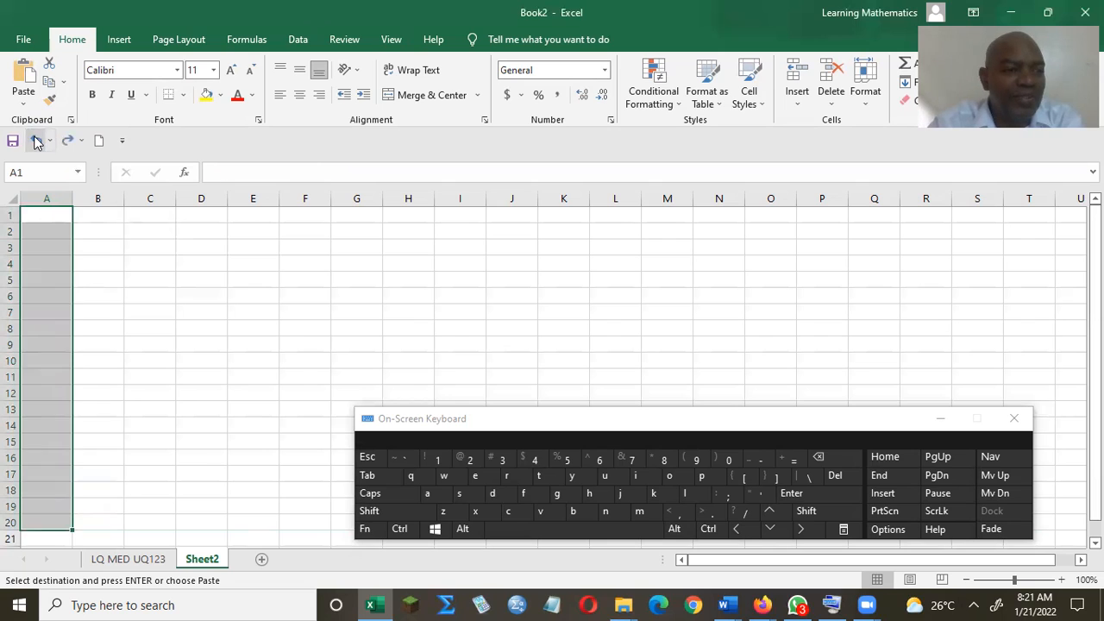
- Paste the copied numbers into A1:A20 of Sheet2 as values only
left_click(25, 102)
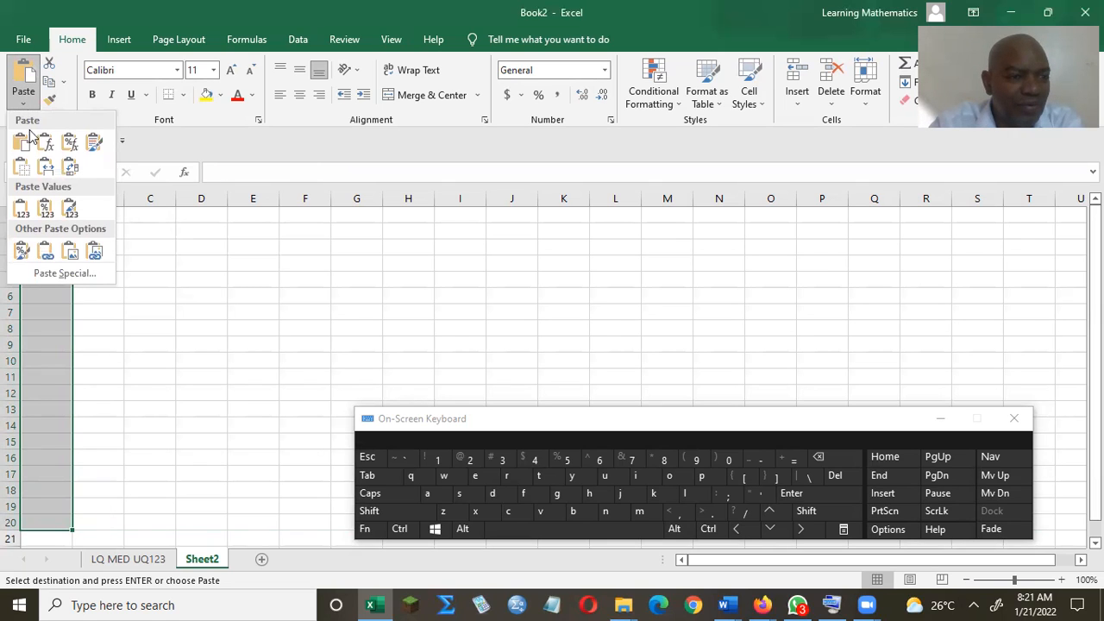
left_click(21, 213)
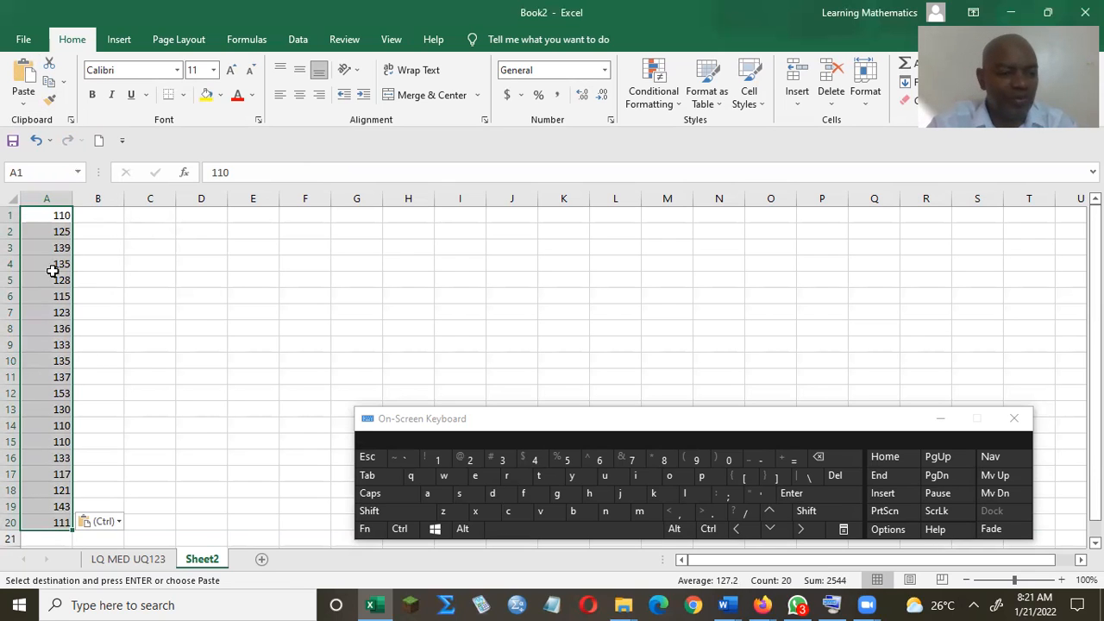
- Enter the labels Min, Q1, Q2 and Q3 in cells B2 to B5 of Sheet2
left_click(105, 228)
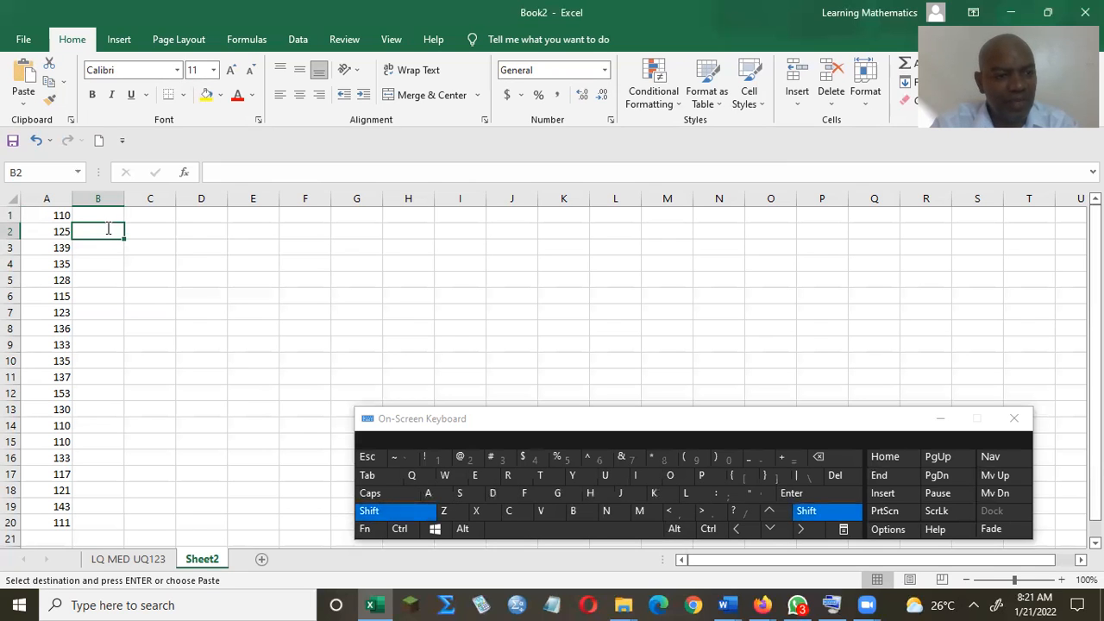
type("Min")
key("Return")
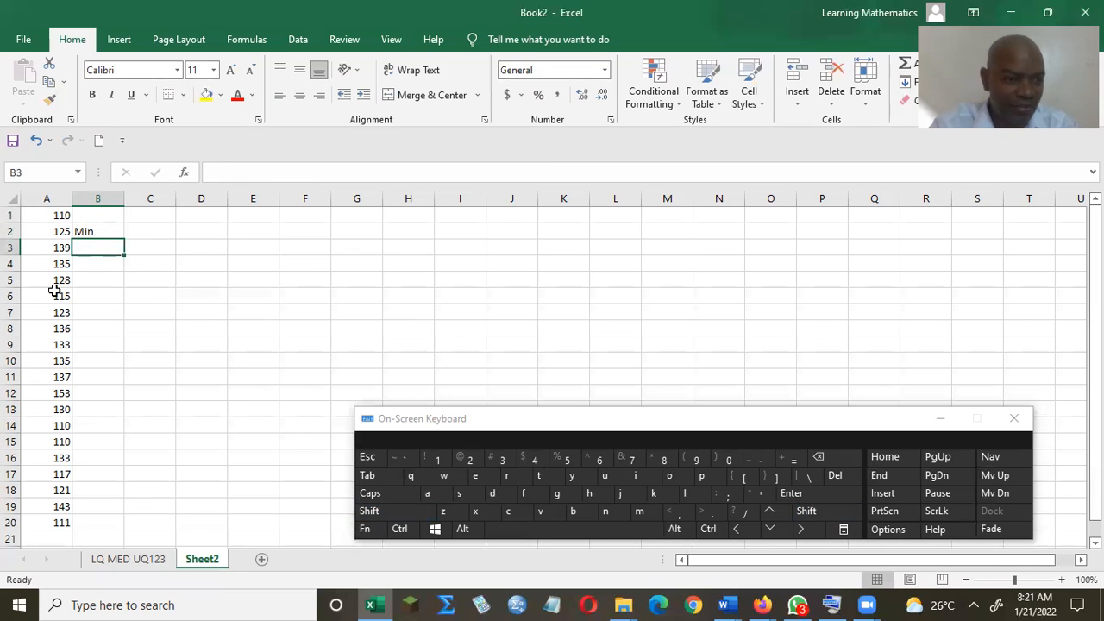
key("shift")
key("shift")
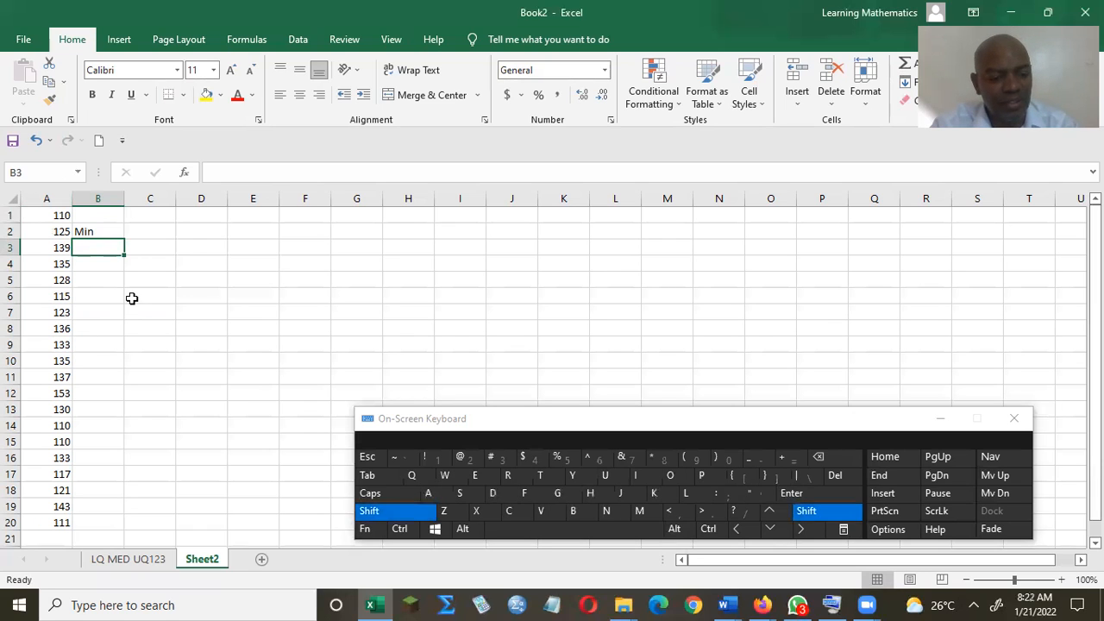
type("Q")
key("Return")
type("Q2")
key("Return")
type("Q3")
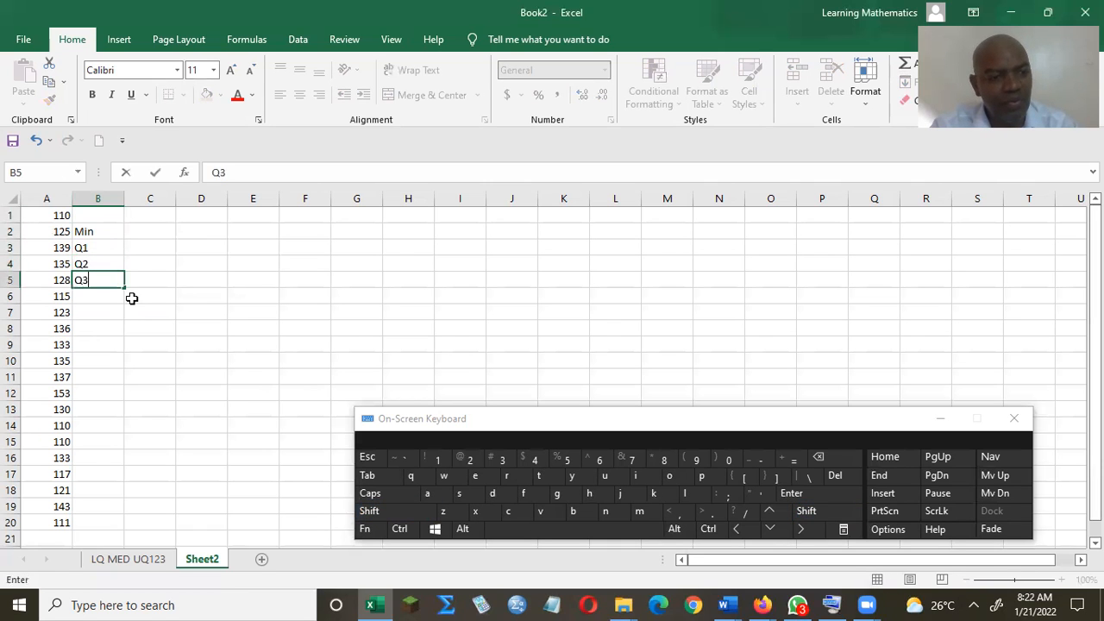
key("Return")
- Enter the label Max in cell B6 and select cell C1
type("Min")
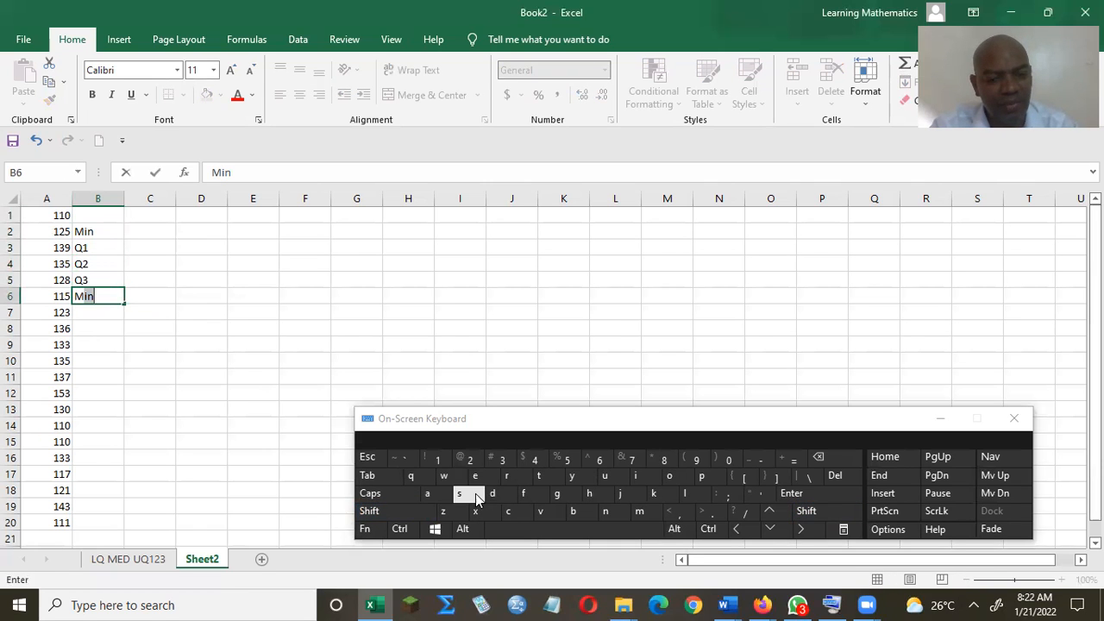
left_click(431, 495)
left_click(475, 513)
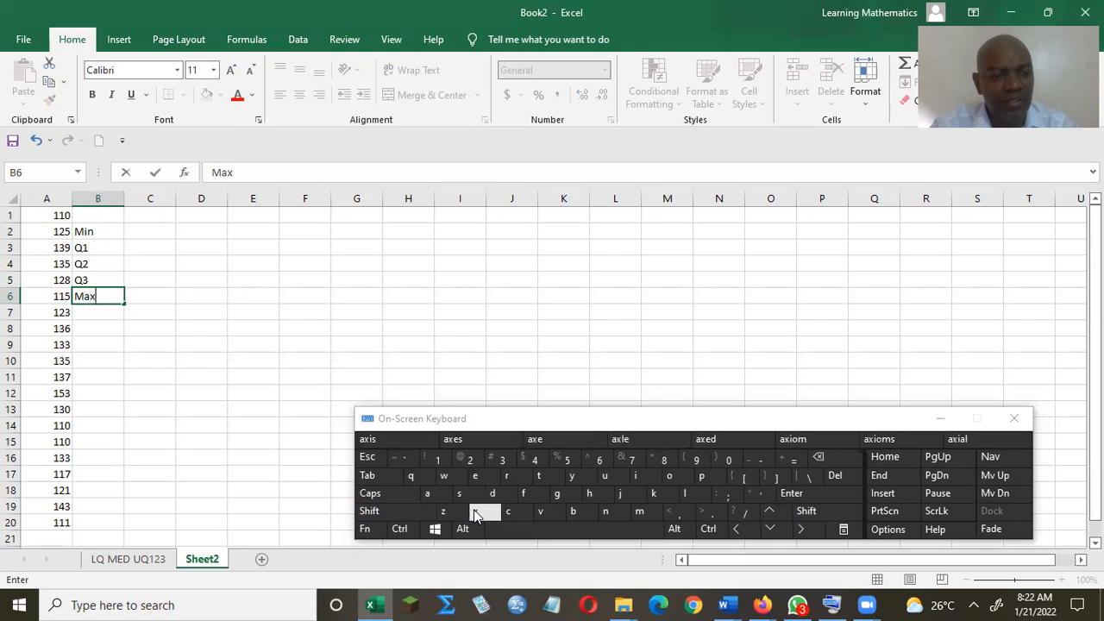
left_click(150, 211)
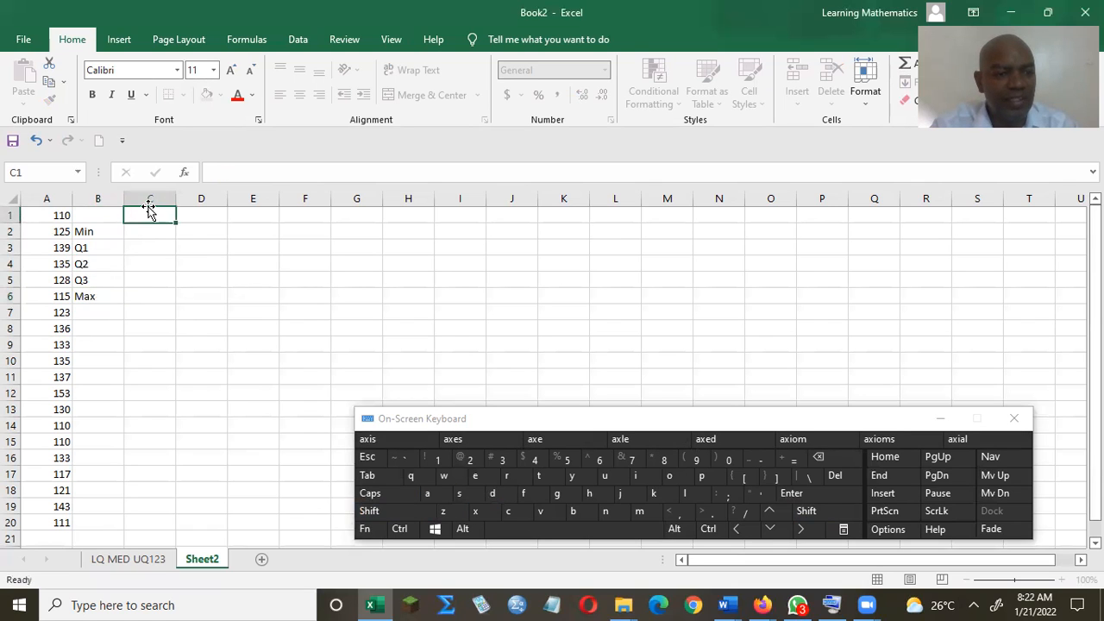
- Enter the heading Statistics in cell C1 and make it bold
type("St")
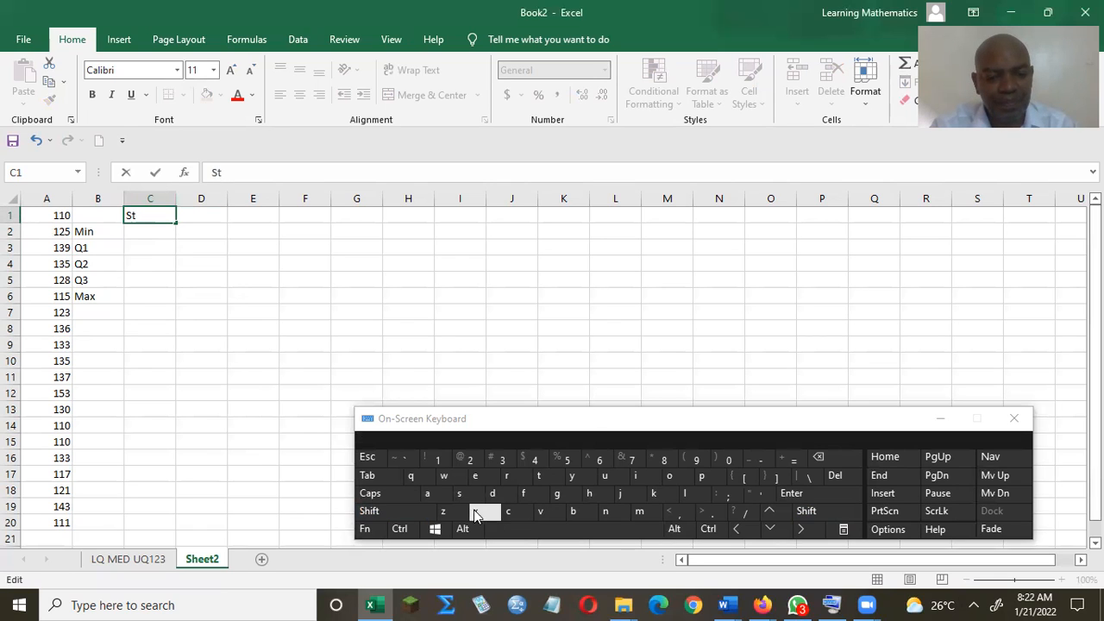
left_click(432, 497)
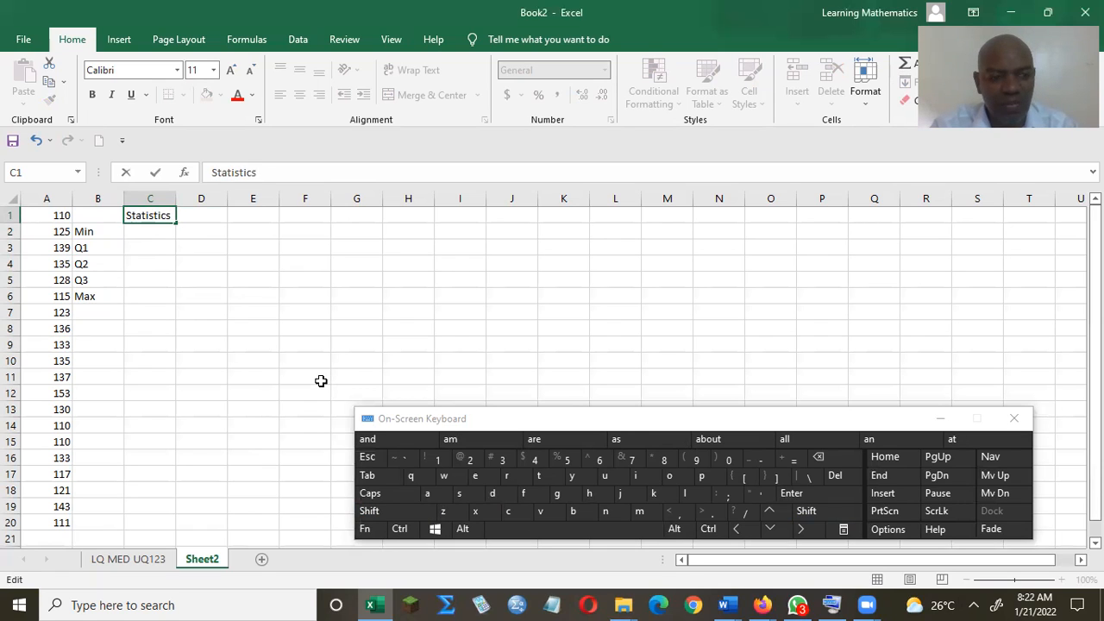
key("Return")
key("Up")
key("ctrl")
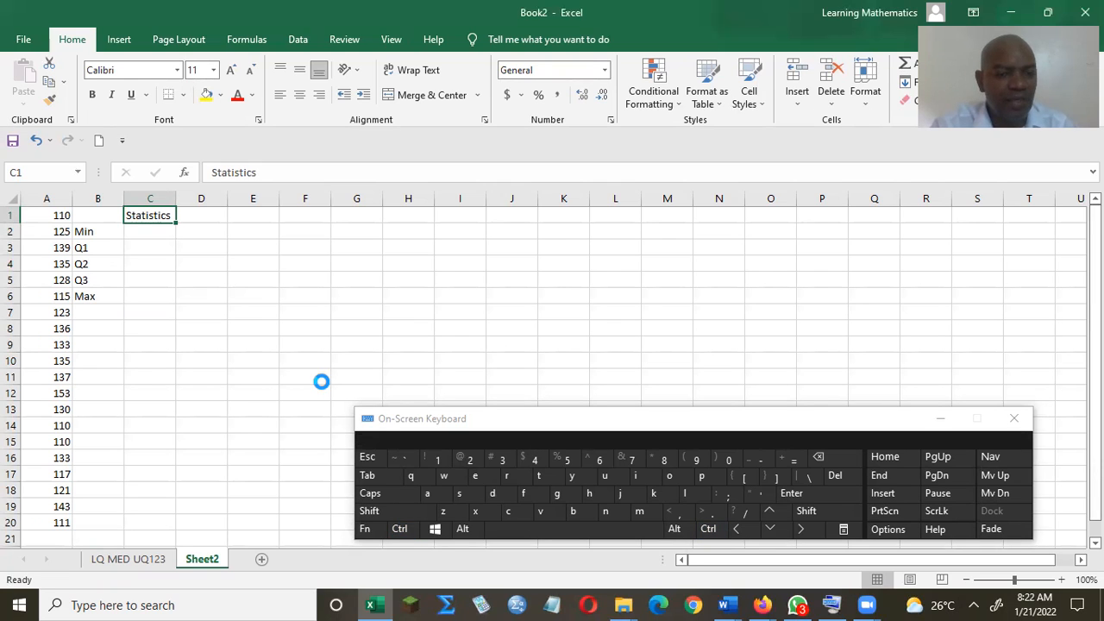
key("ctrl+b")
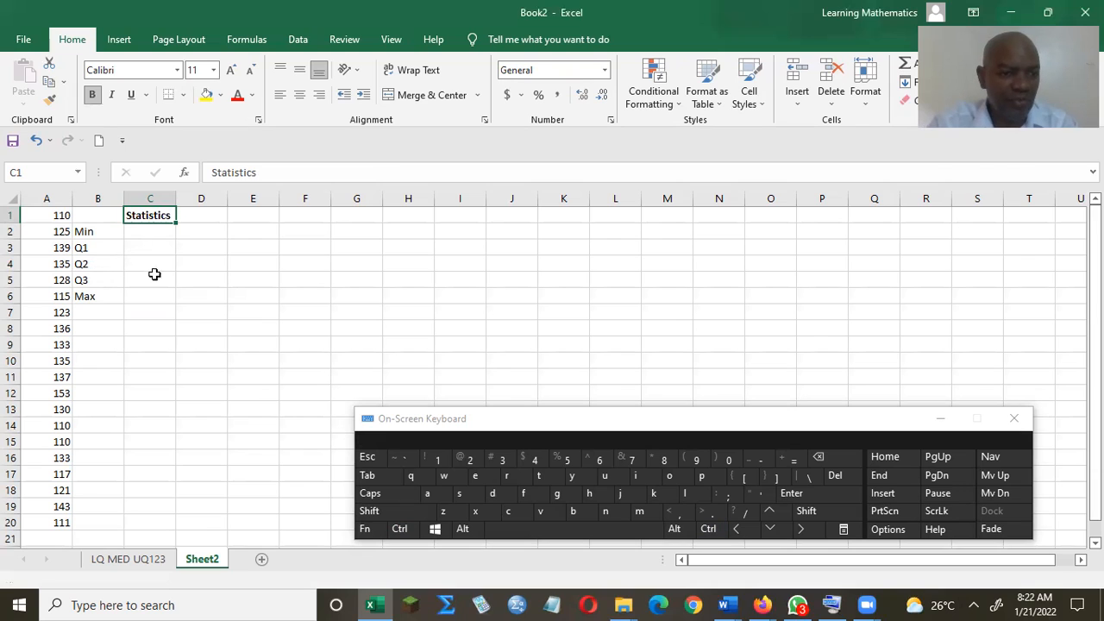
- Calculate the minimum of the data in cell C2 with the formula =MIN(A1:A20)
left_click(136, 231)
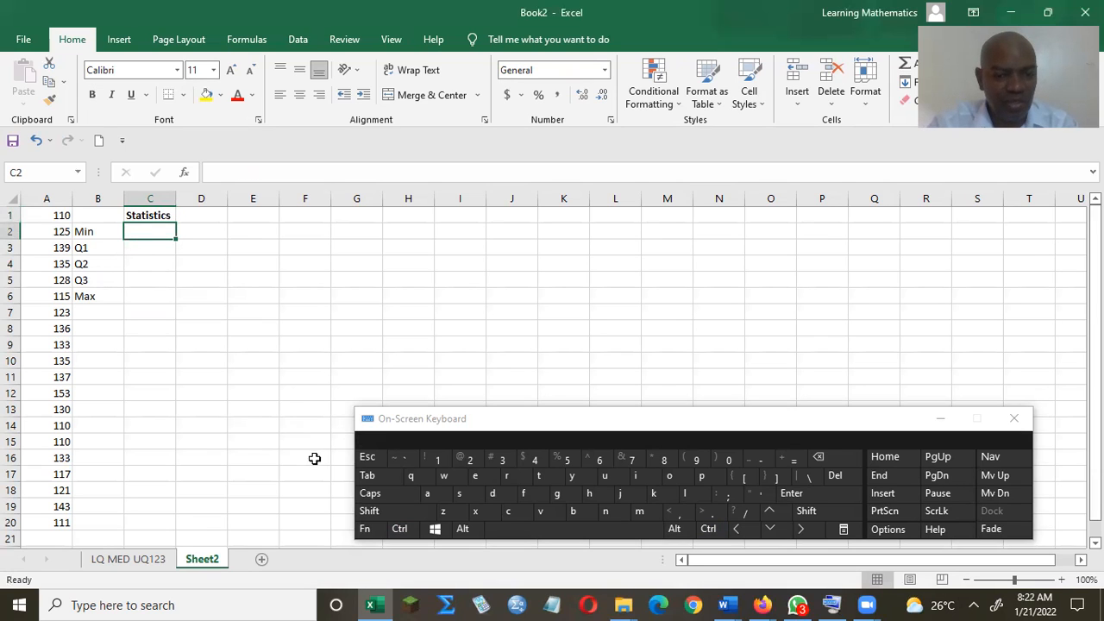
type("=")
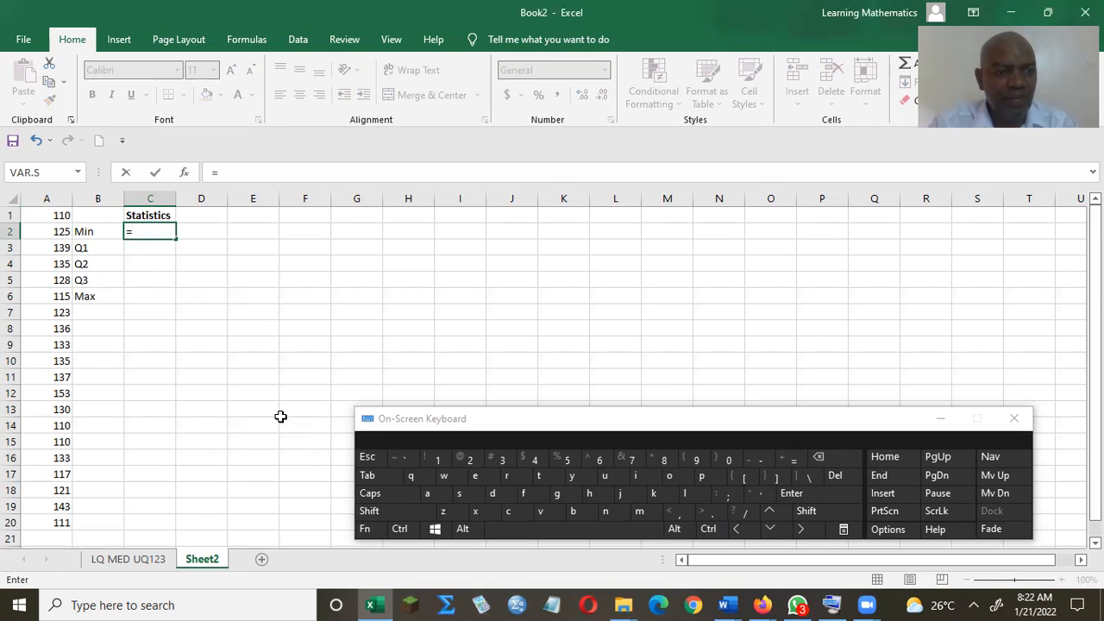
type("m")
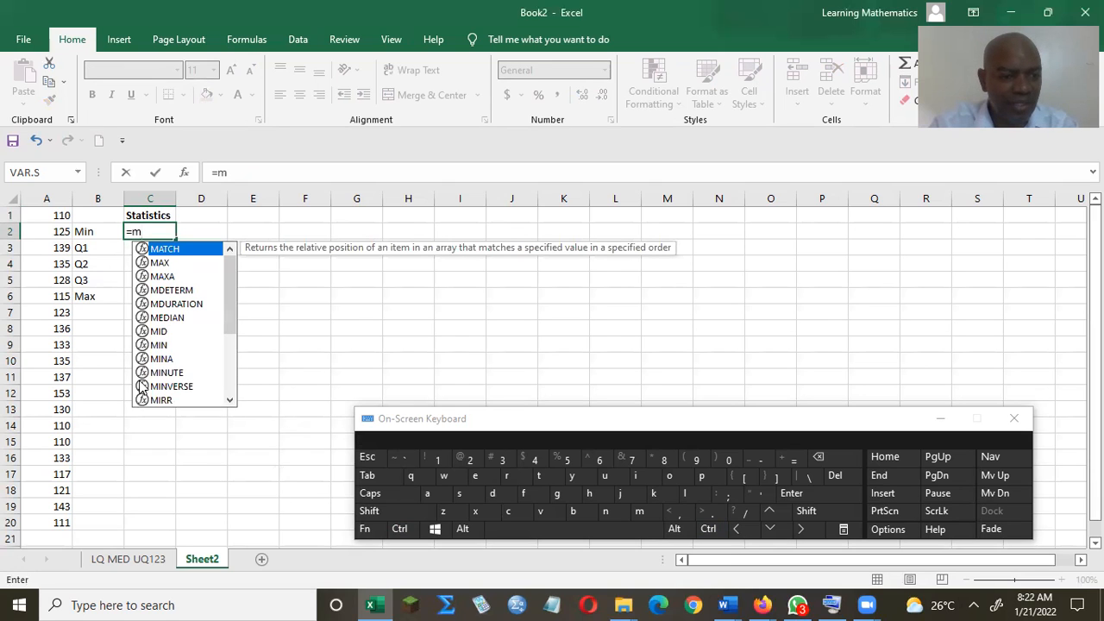
double_click(168, 347)
left_click(164, 342)
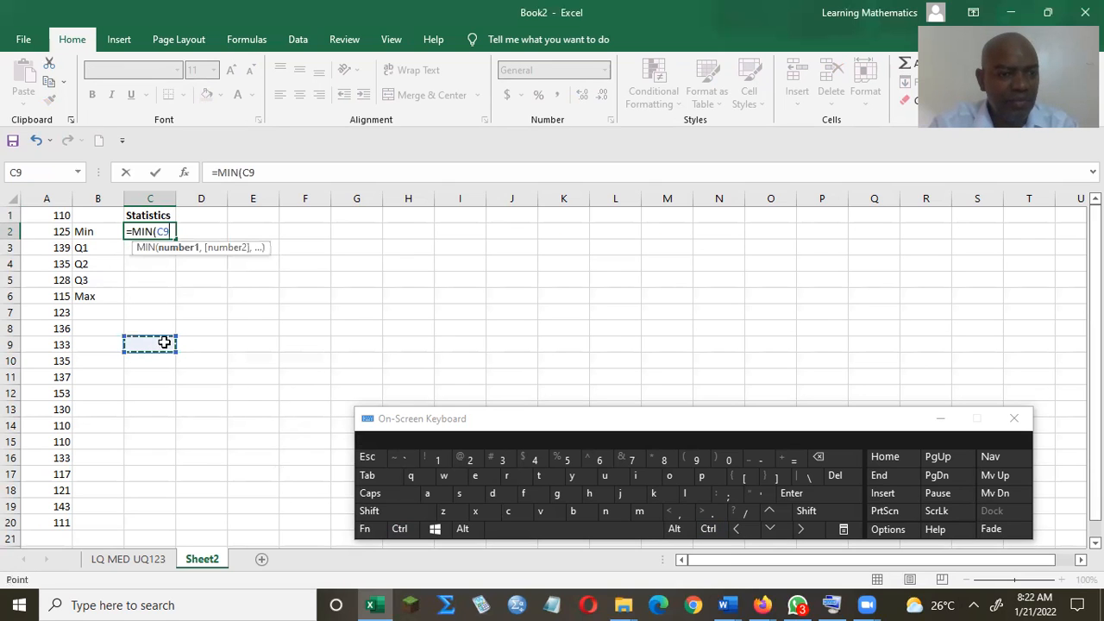
left_click(55, 219)
left_click_drag(56, 223, 55, 518)
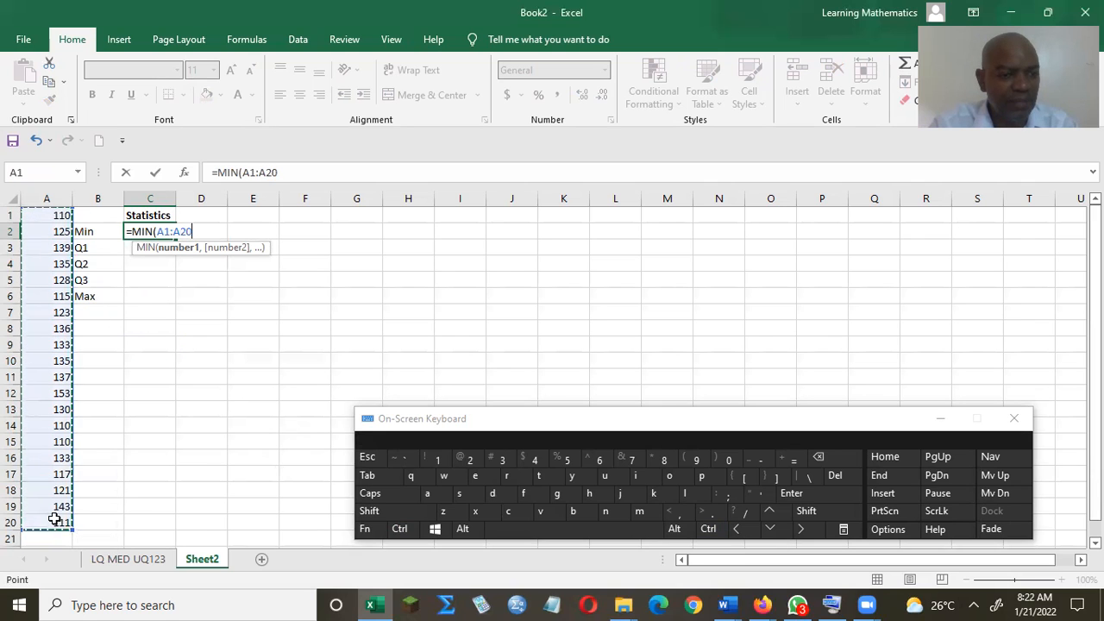
left_click(54, 519)
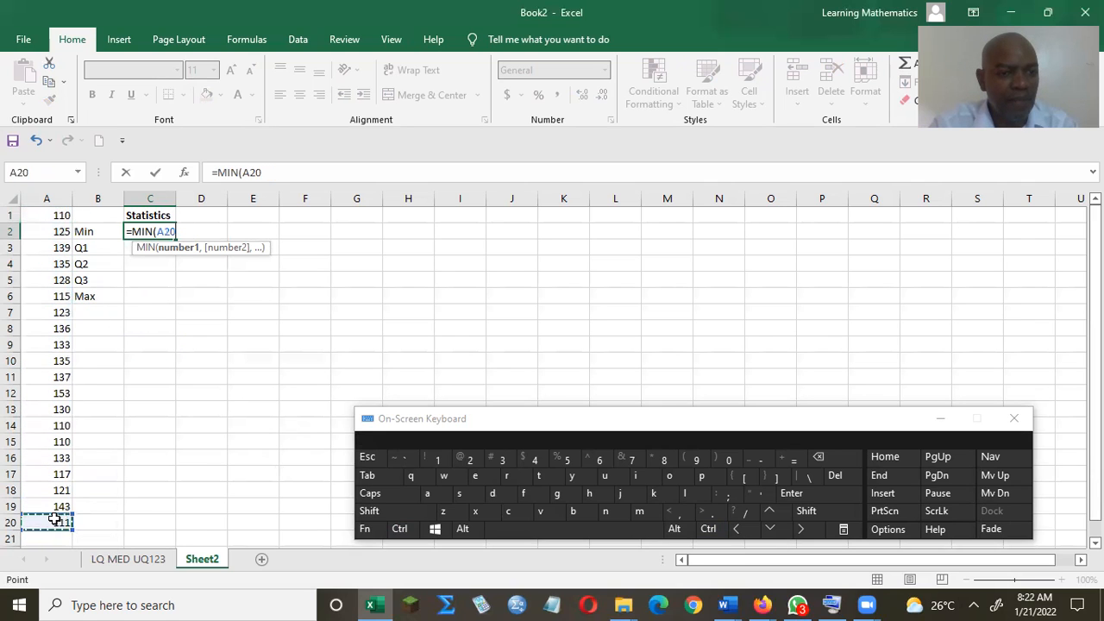
left_click(36, 216)
left_click_drag(41, 214, 47, 470)
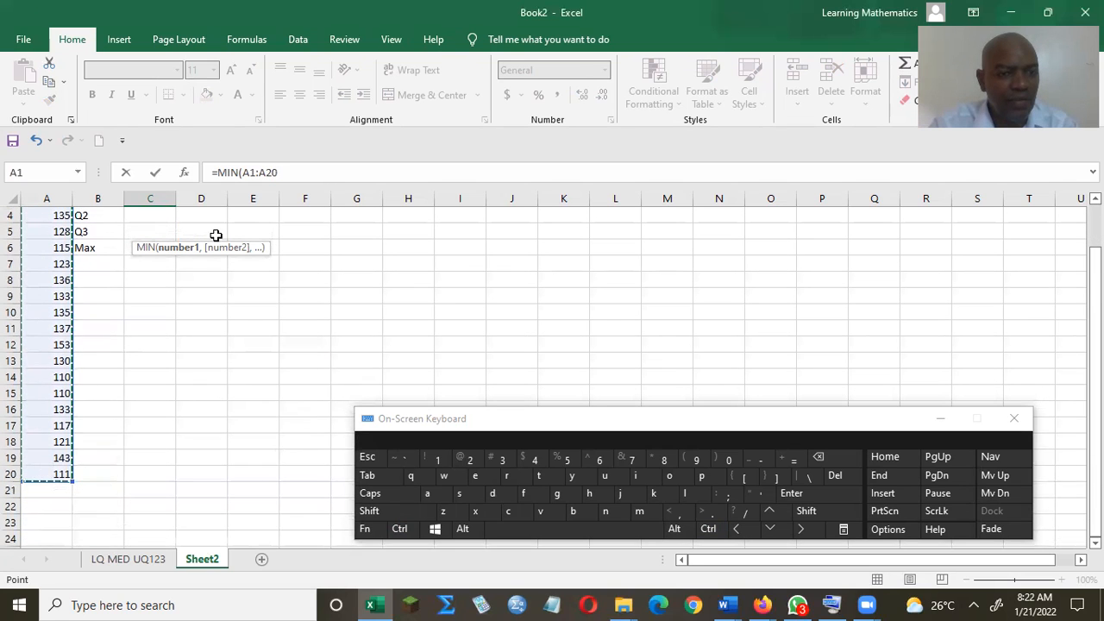
left_click(279, 173)
type(")")
key("Return")
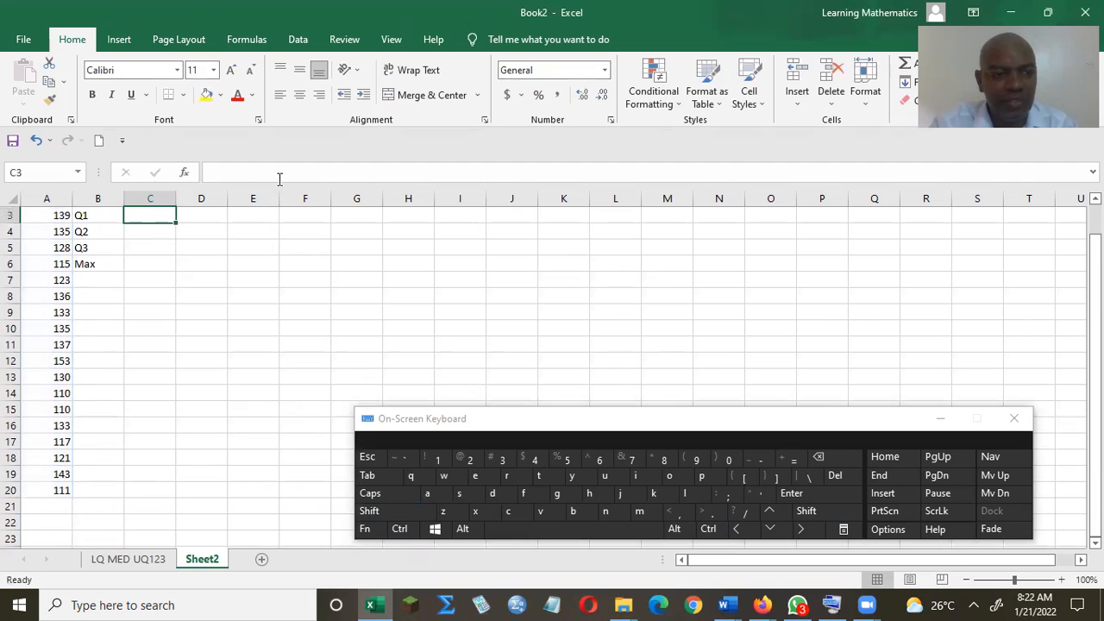
key("Up")
key("Up")
key("Down")
key("Down")
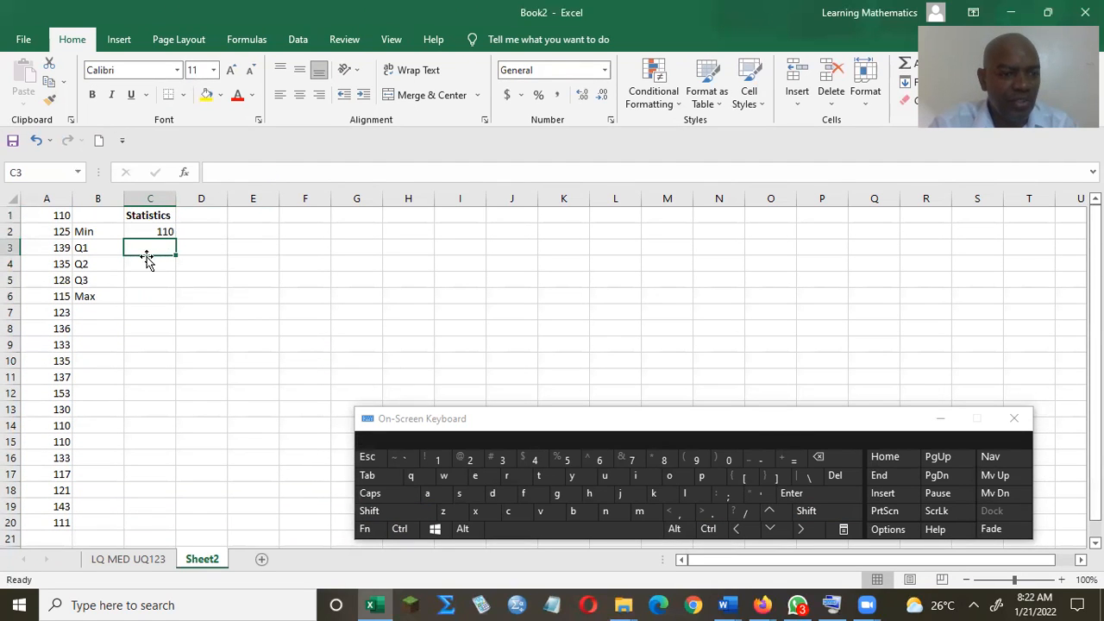
- Try to calculate the first quartile in cell C3 with the formula =QUARTILE(D8,1)
type("=")
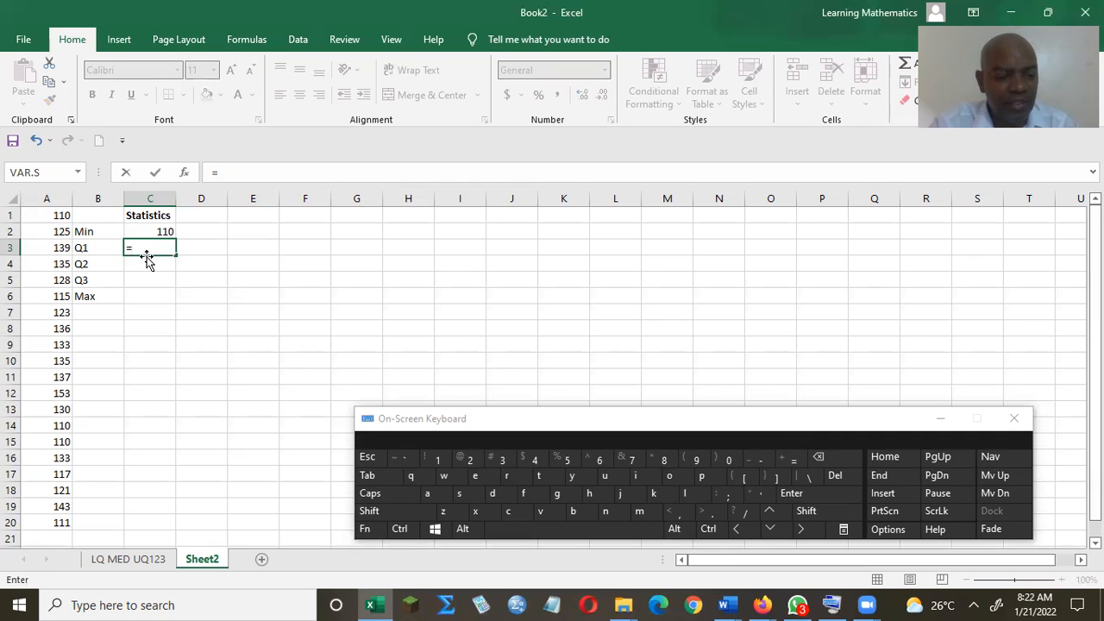
type("q")
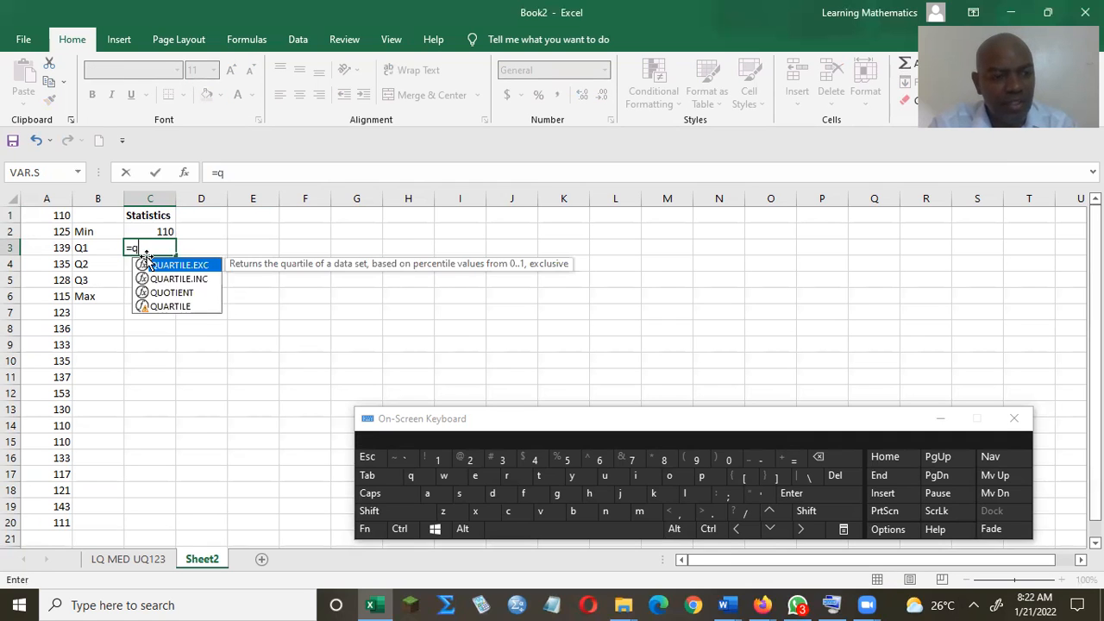
double_click(164, 308)
left_click(53, 215)
left_click_drag(54, 214, 41, 522)
left_click(191, 324)
type(",")
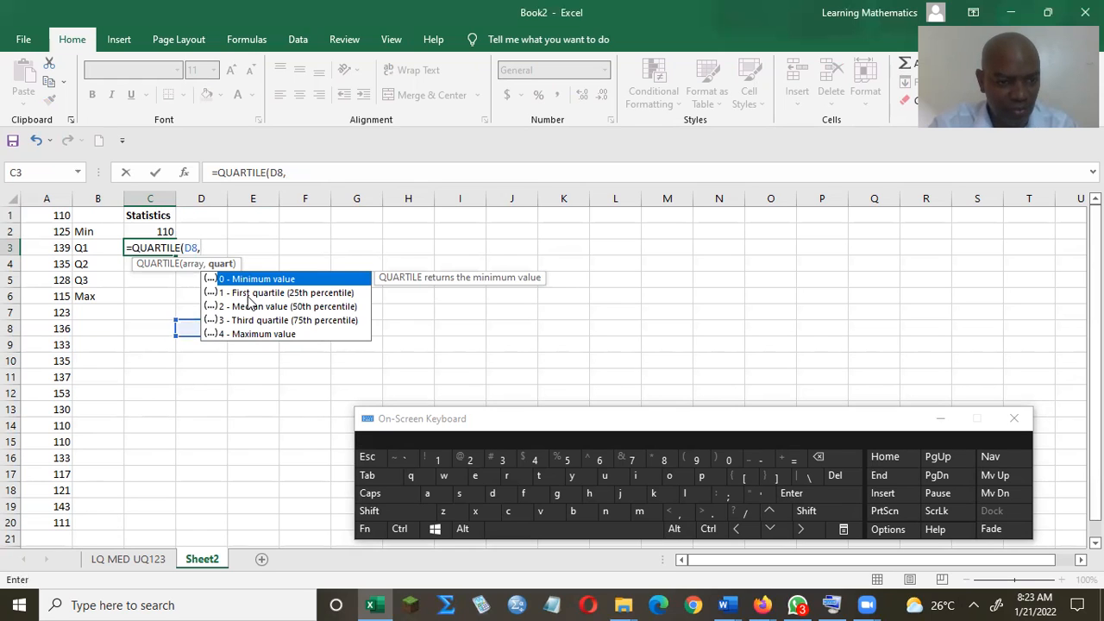
type("1")
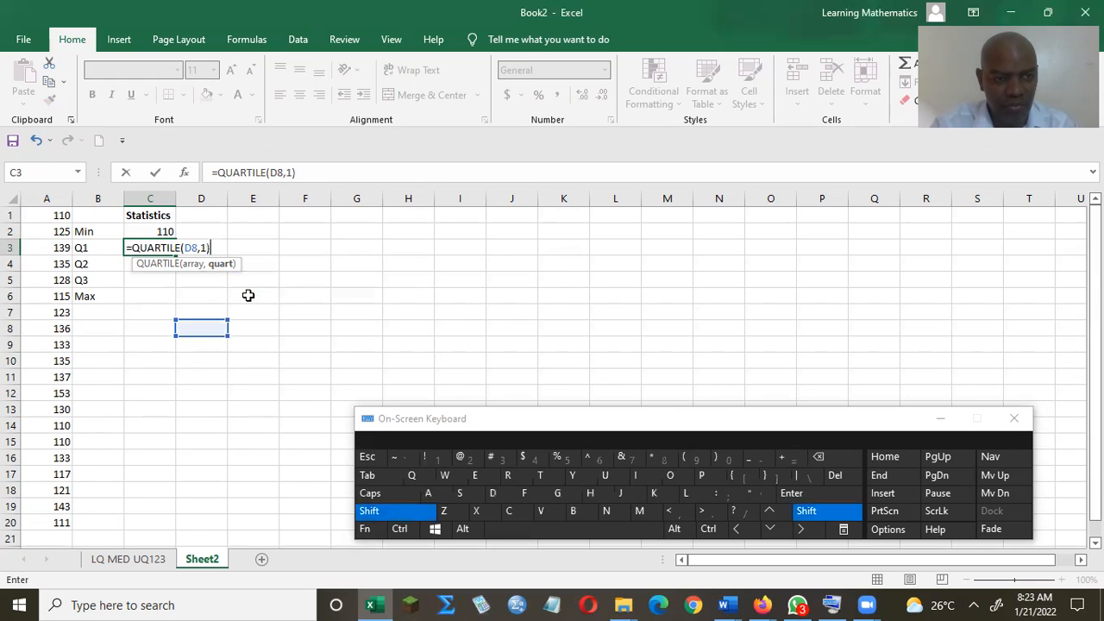
type(")")
key("Return")
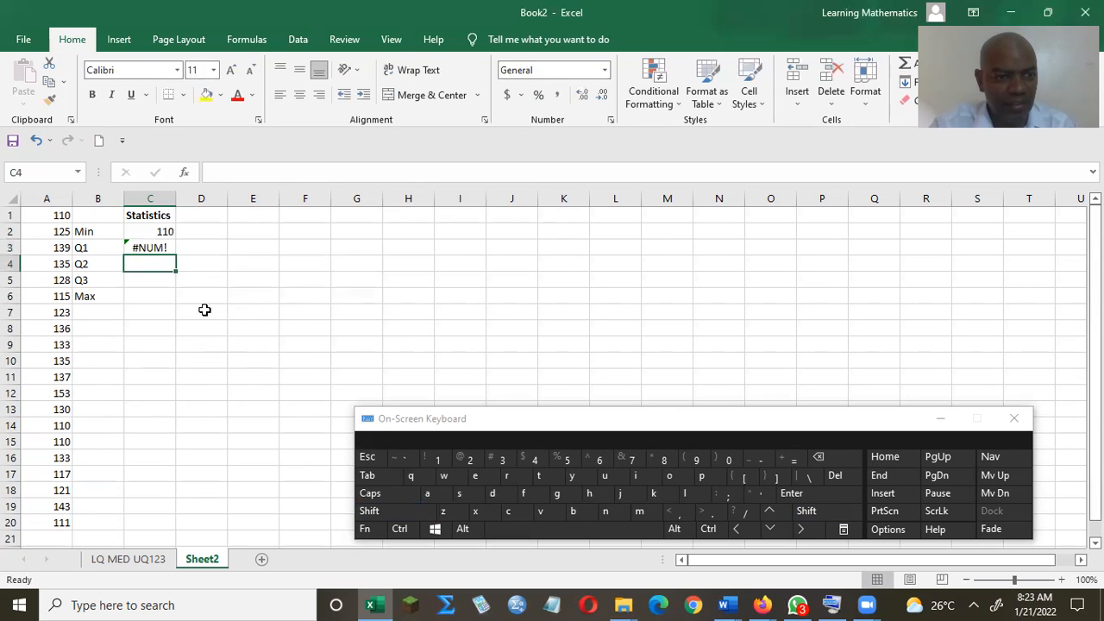
- Clear the QUARTILE formula that refers to D8 from cell C3
left_click(149, 247)
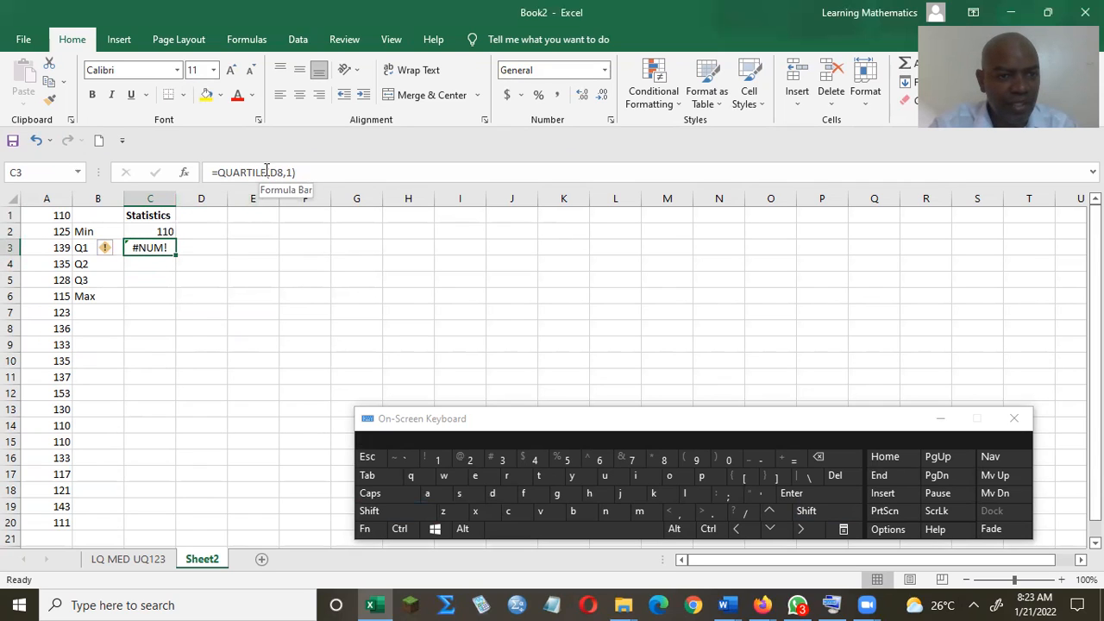
left_click(59, 216)
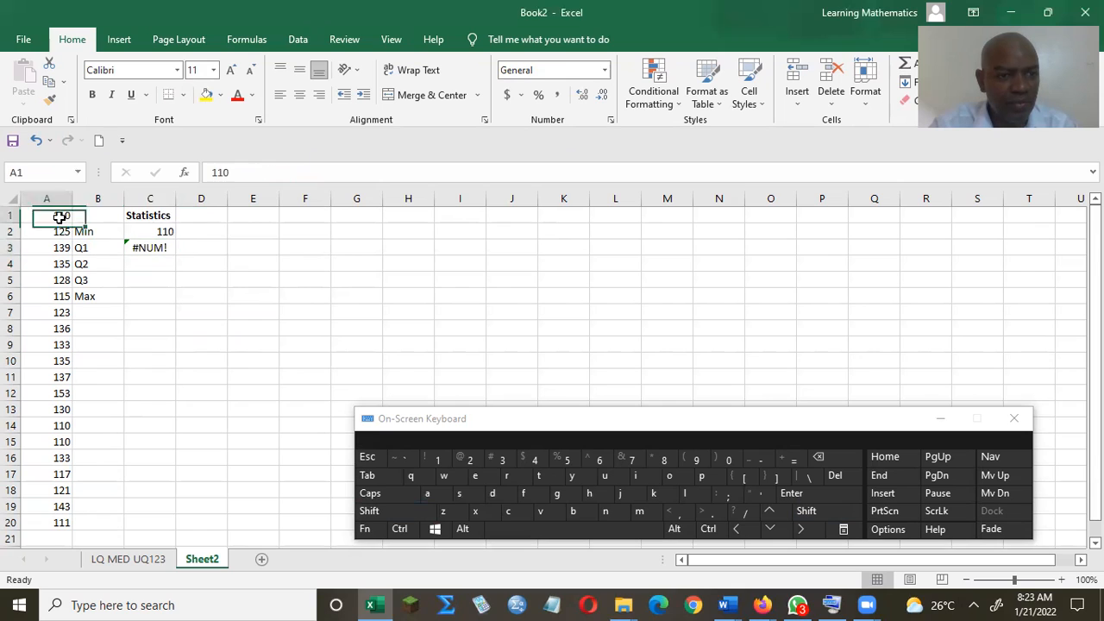
left_click(162, 247)
left_click(216, 172)
key("BackSpace")
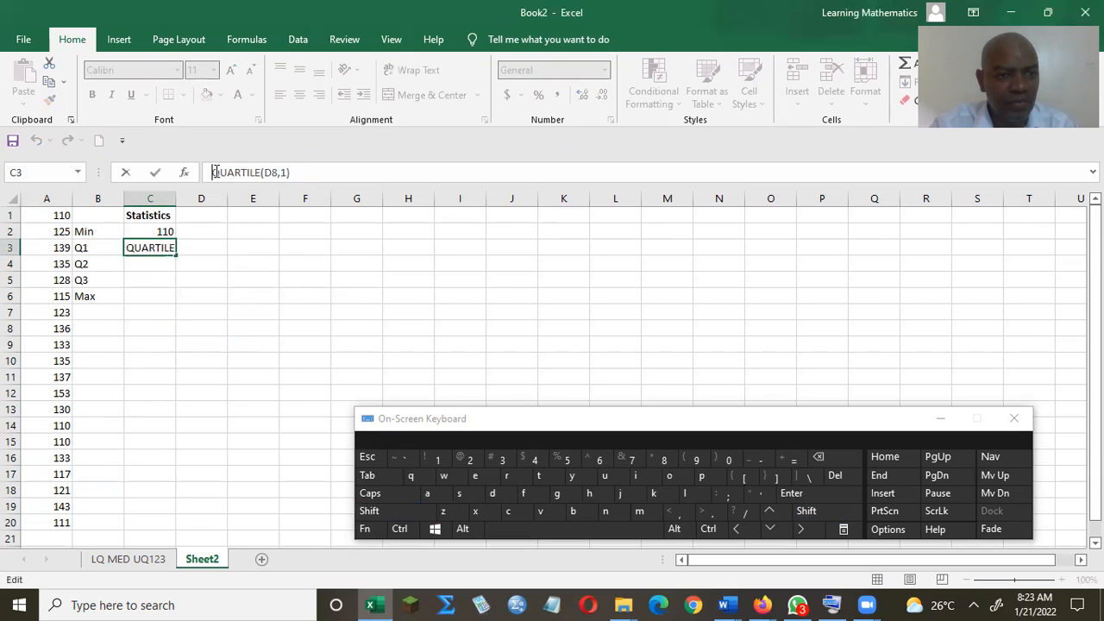
left_click(315, 169)
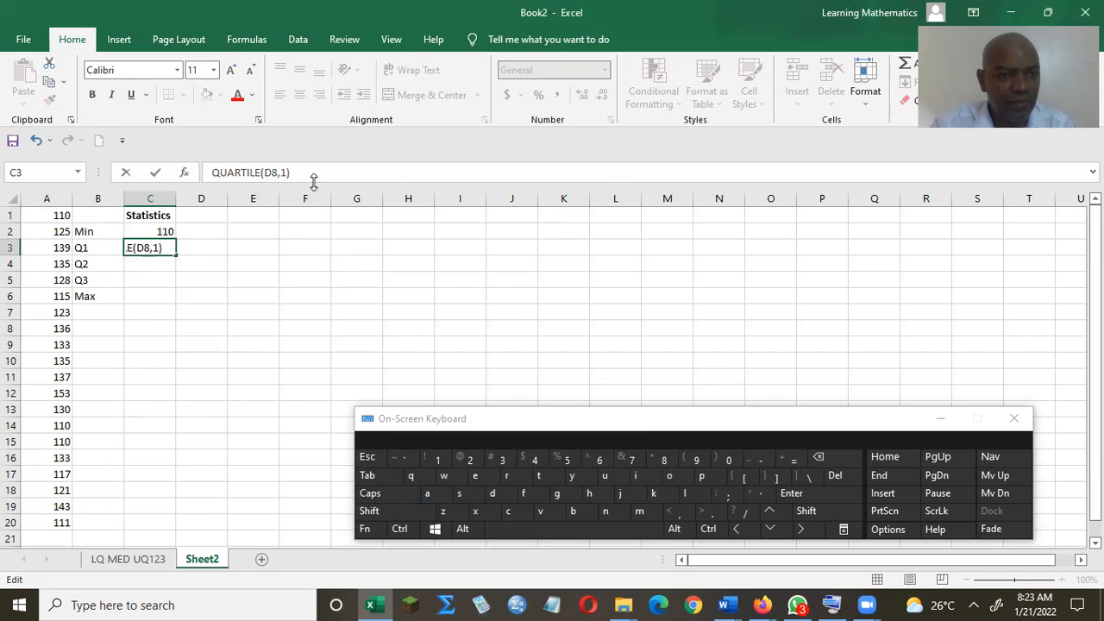
key("BackSpace")
key("BackSpace")
key("BackSpace")
key("BackSpace")
key("BackSpace")
key("BackSpace")
key("BackSpace")
key("BackSpace")
key("BackSpace")
key("BackSpace")
key("BackSpace")
key("BackSpace")
key("BackSpace")
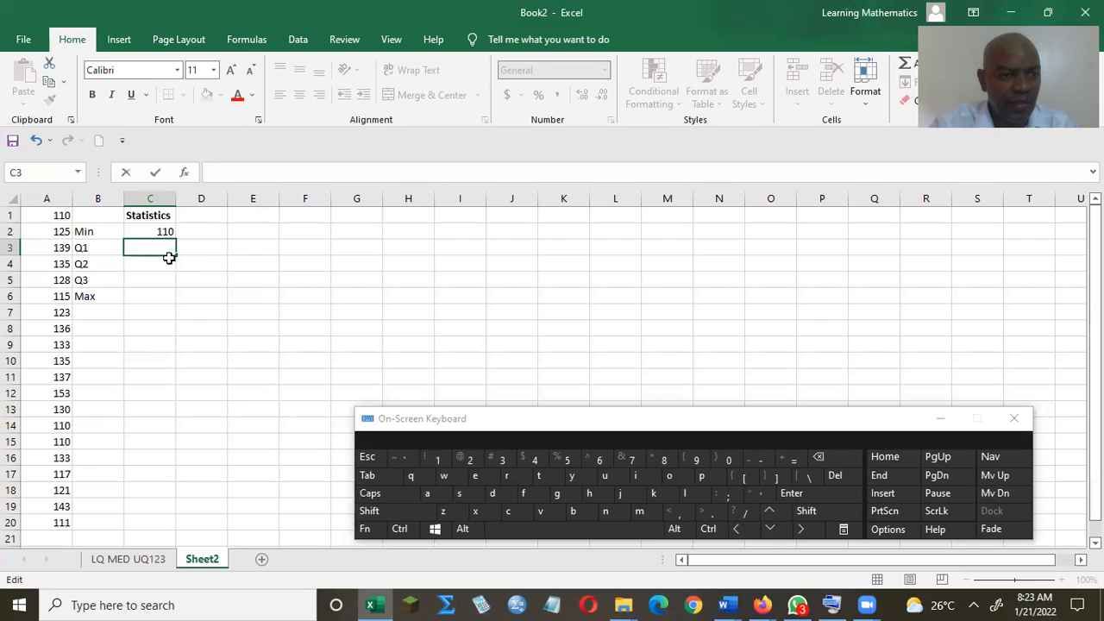
- Calculate the first quartile of the data in cell C3 with the formula =QUARTILE(A1:A20,1)
type("=q")
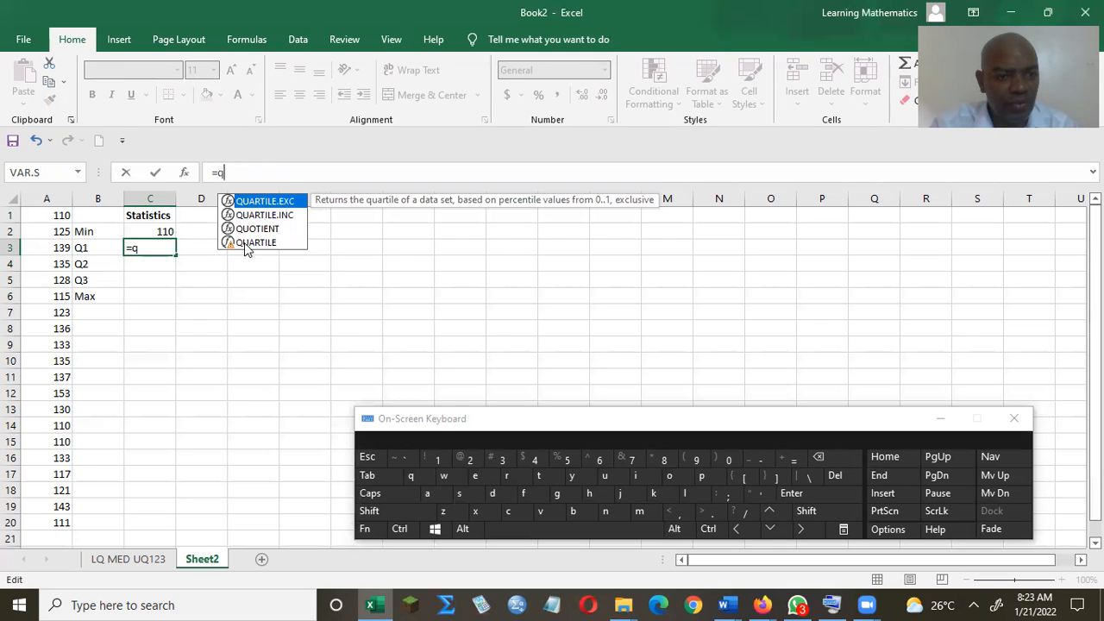
double_click(245, 243)
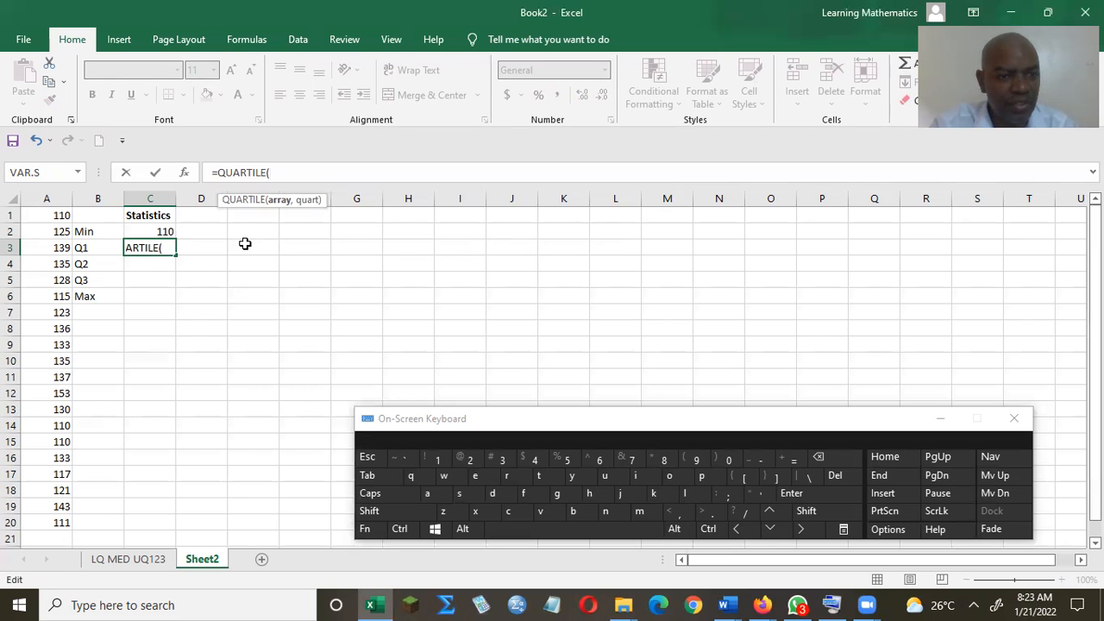
left_click_drag(47, 215, 53, 515)
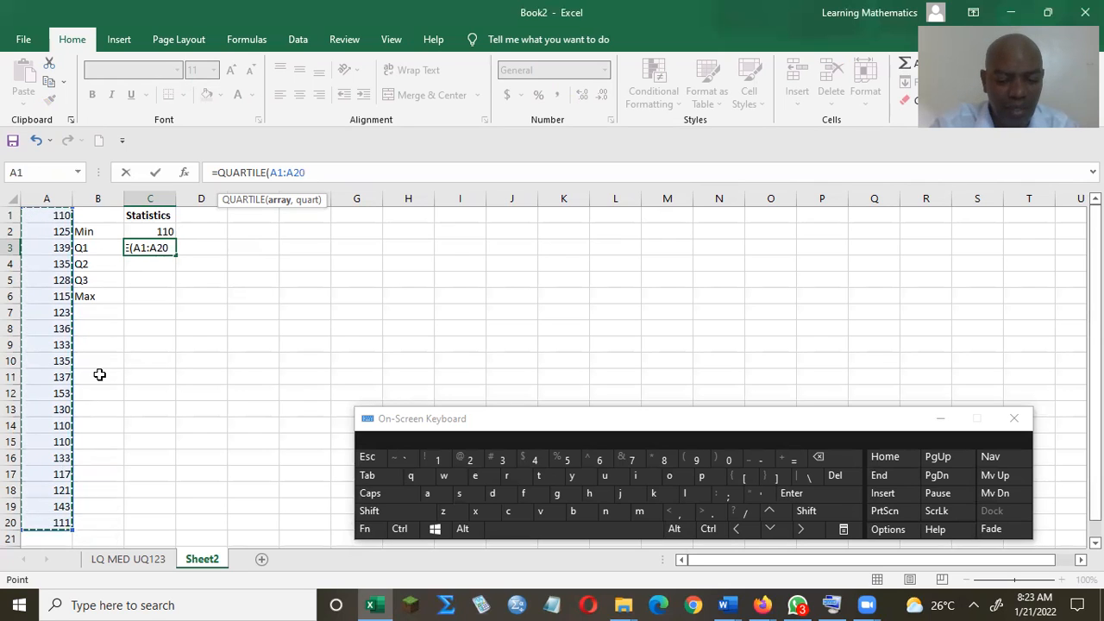
type(",")
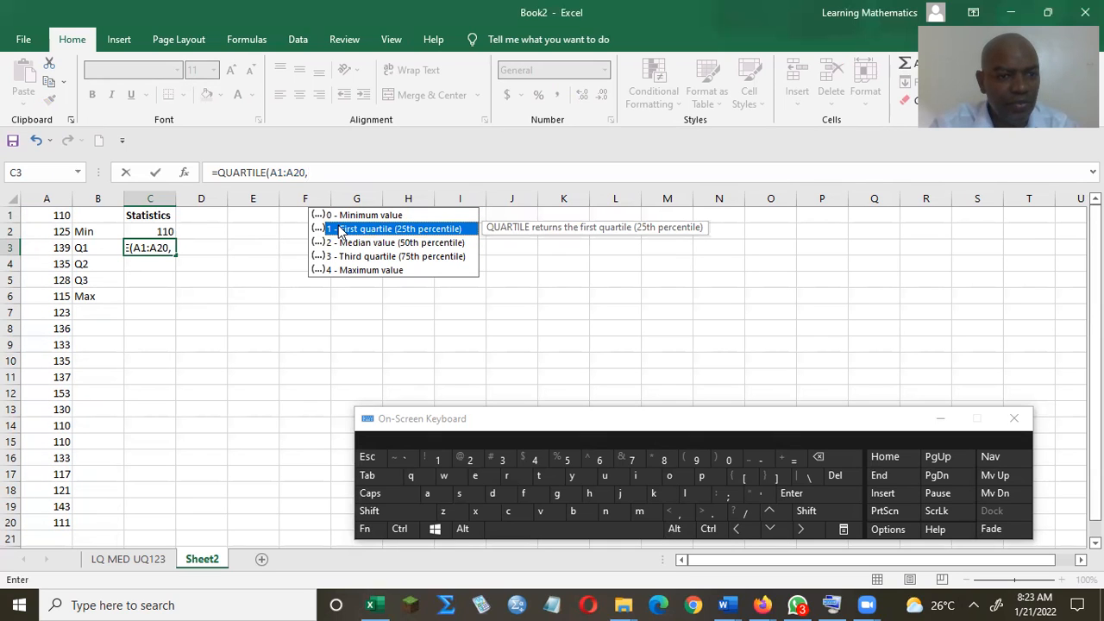
double_click(341, 231)
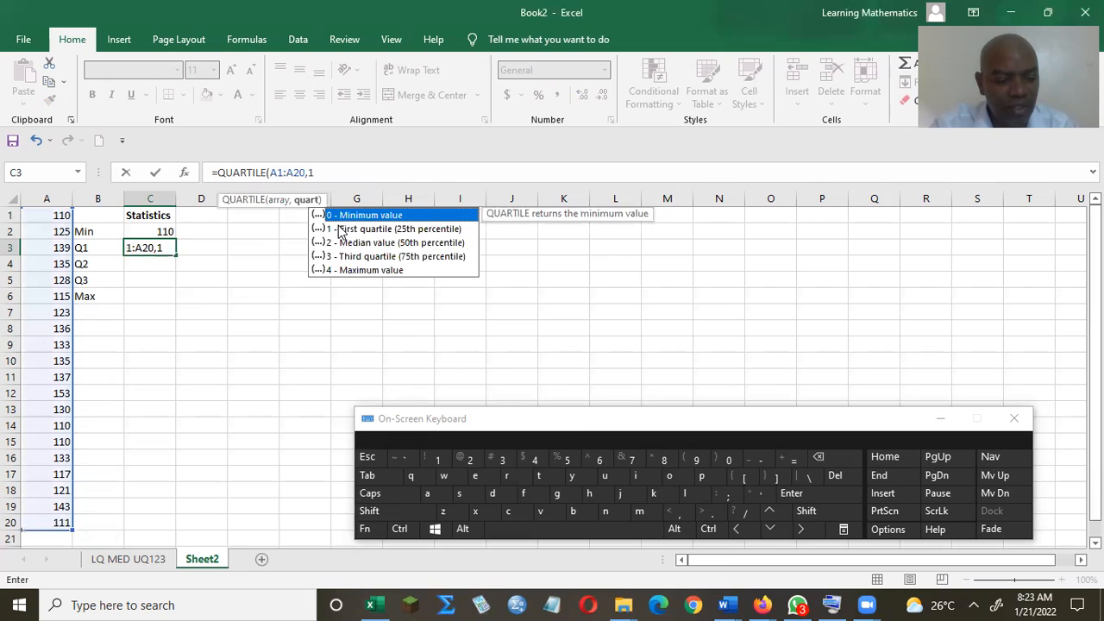
type(")")
key("Return")
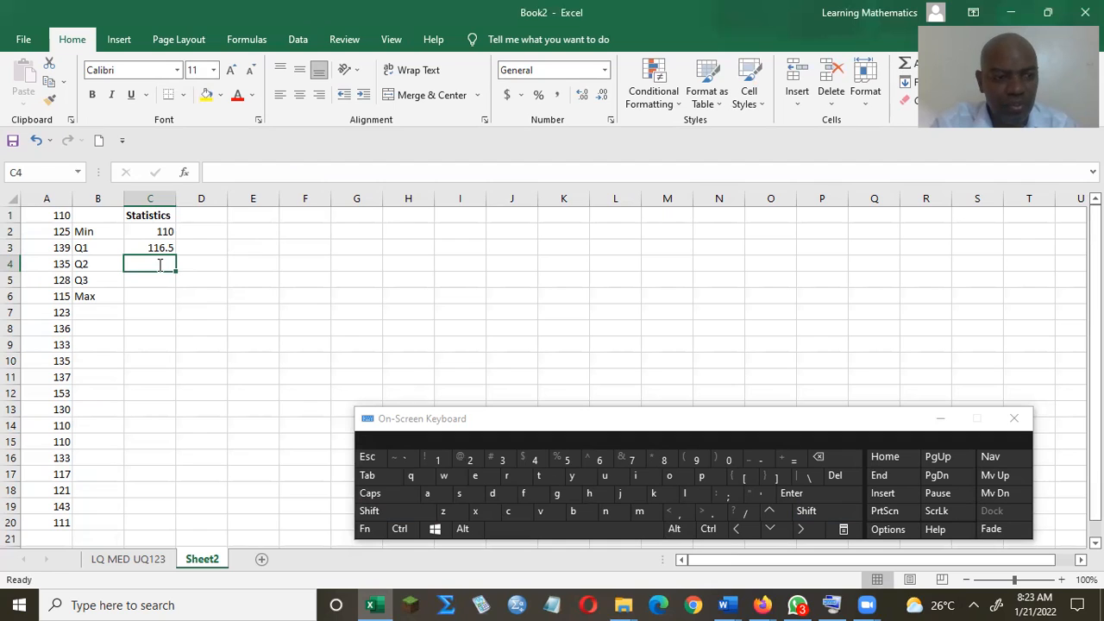
- Calculate the second quartile of the data in cell C4 with the formula =QUARTILE(A1:A20,2)
type("=m")
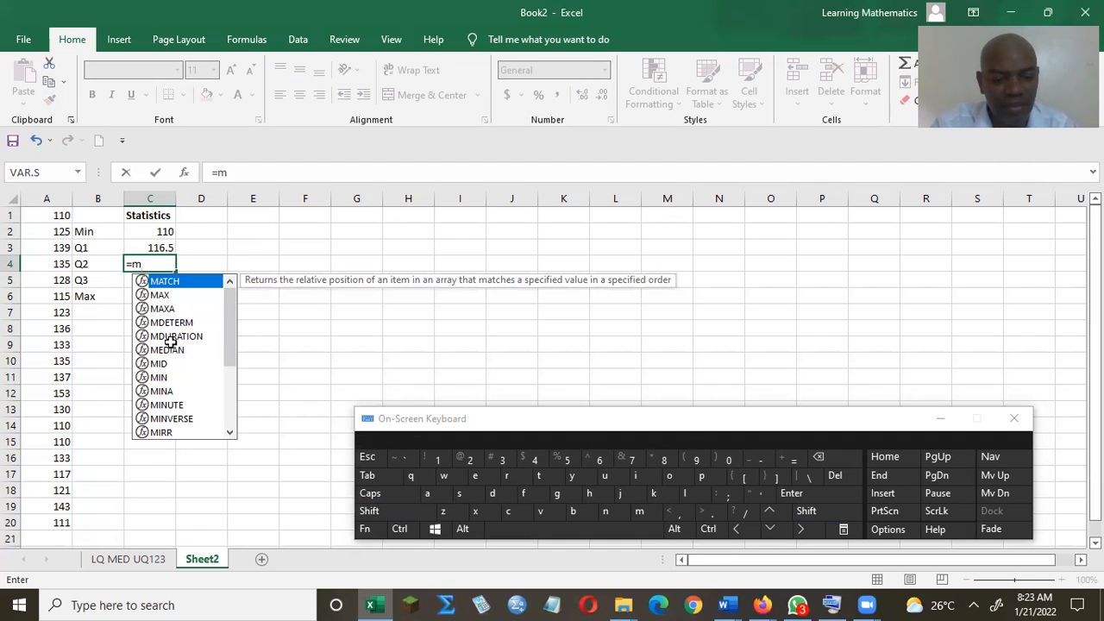
key("BackSpace")
type("q")
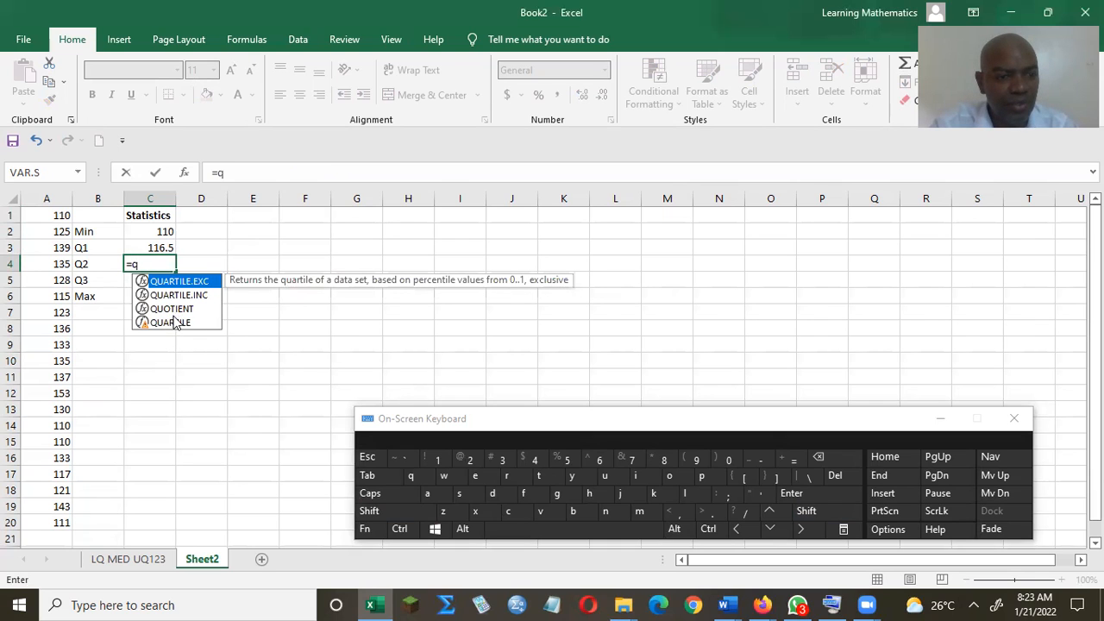
double_click(173, 320)
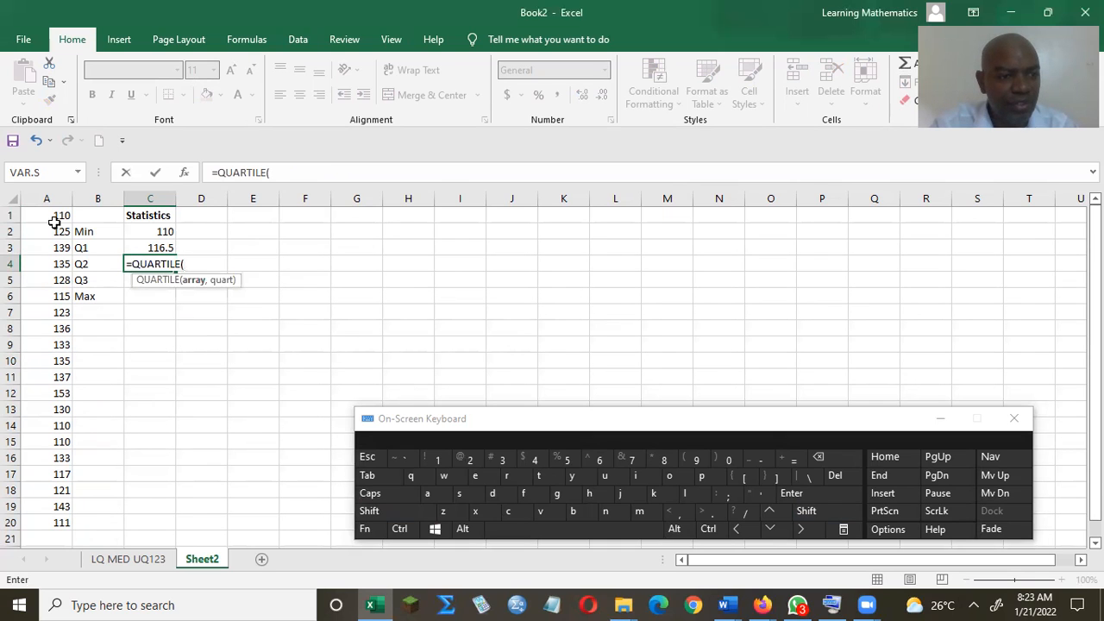
left_click_drag(55, 214, 52, 518)
type(",")
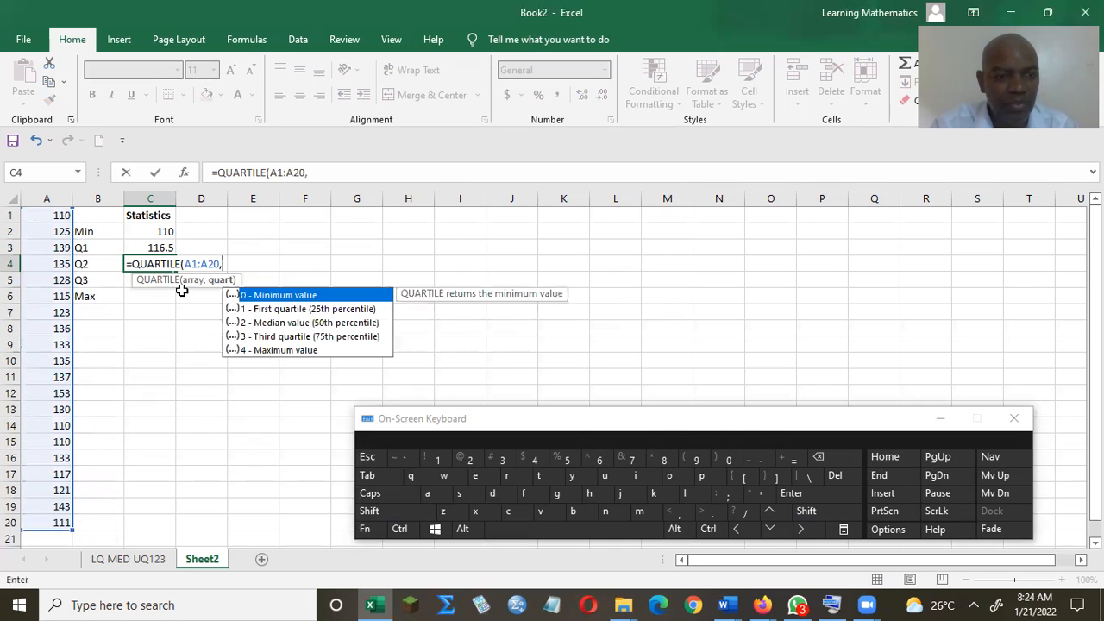
double_click(263, 323)
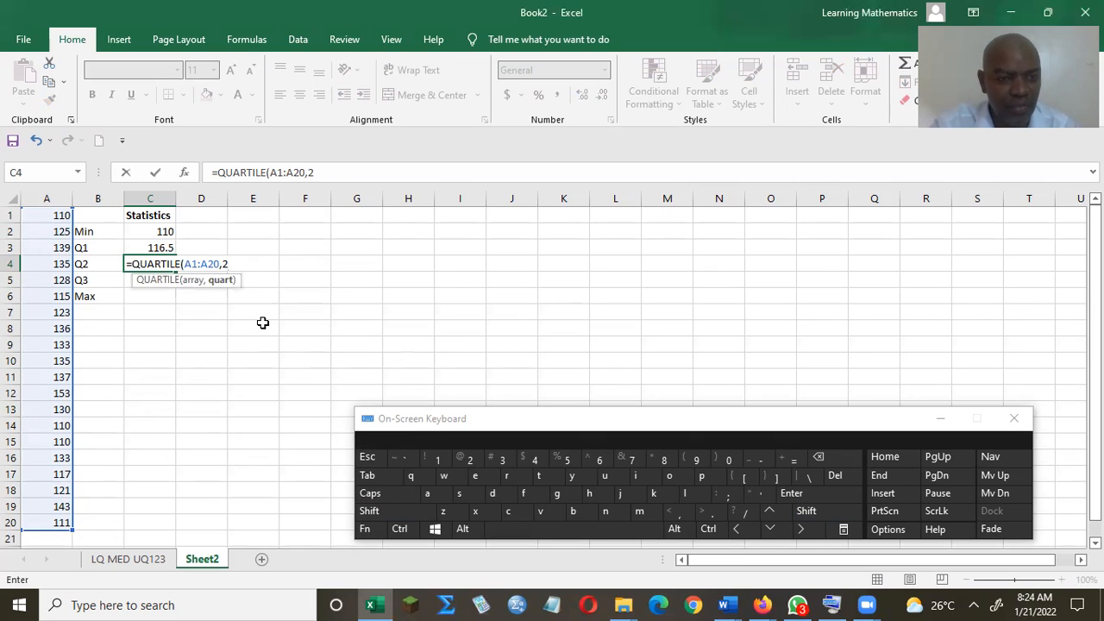
left_click(263, 325)
left_click(163, 265)
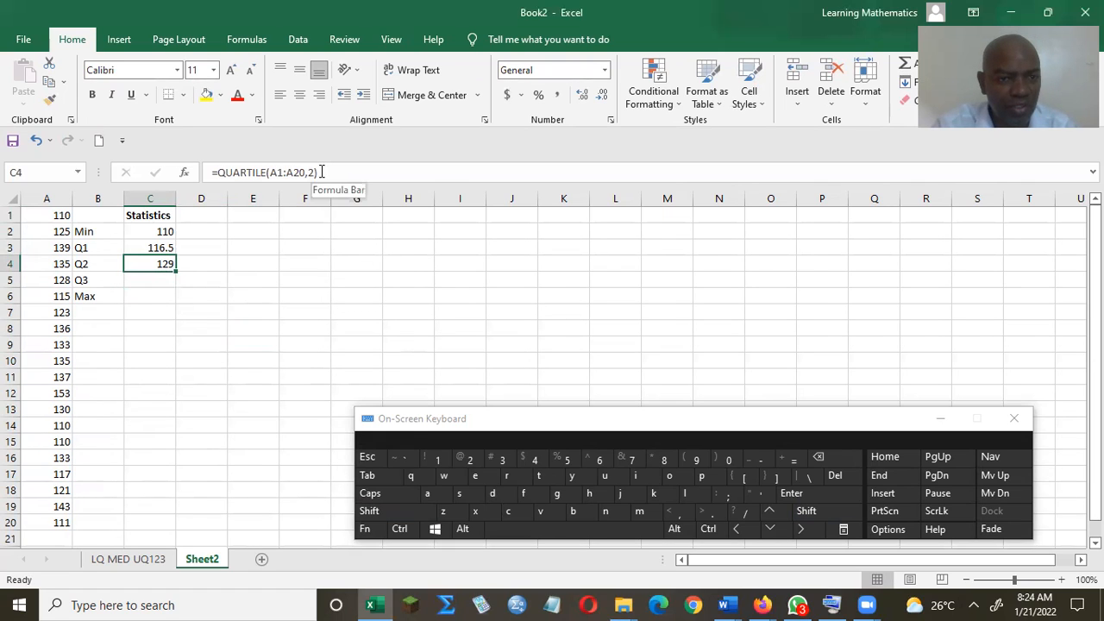
- Calculate the third quartile of the data in cell C5 with the formula =QUARTILE(A1:A20,3)
left_click(149, 284)
type("=")
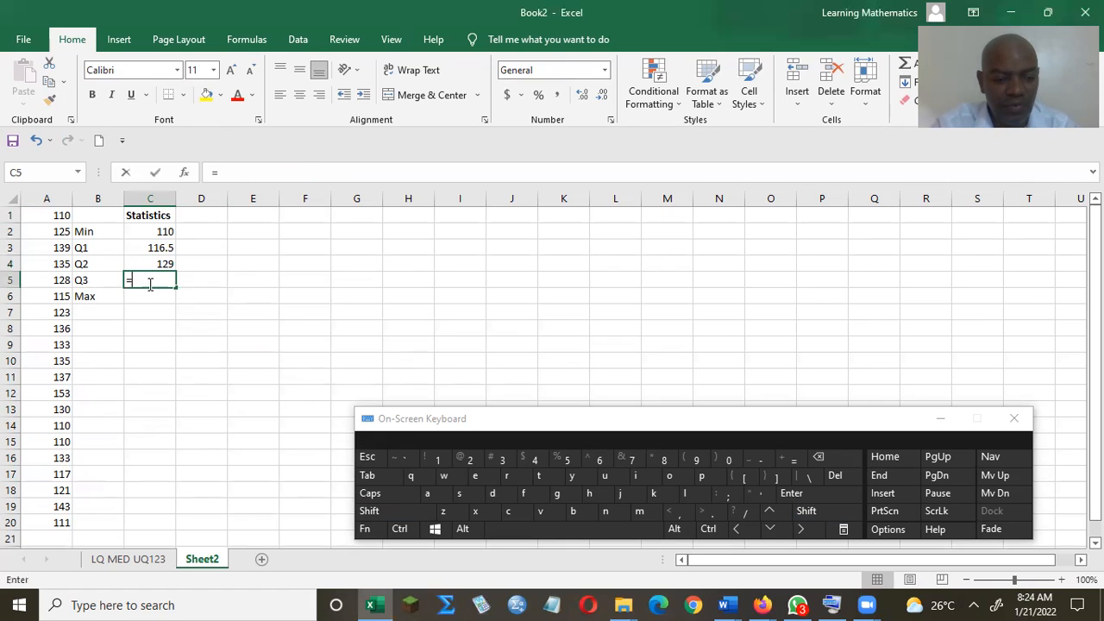
type("q")
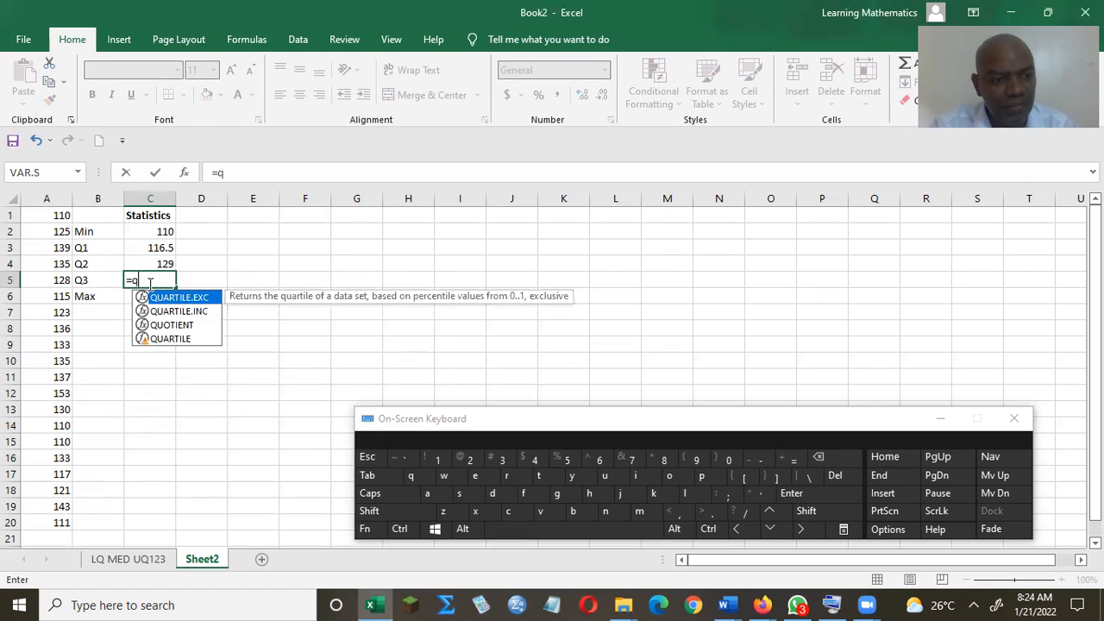
double_click(166, 340)
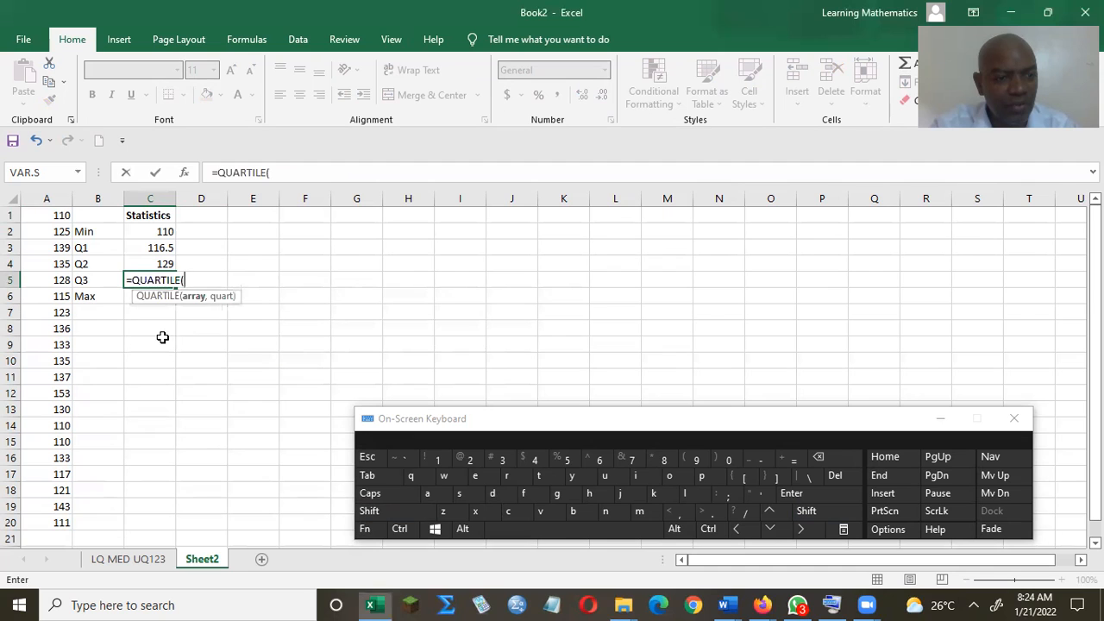
left_click_drag(56, 218, 60, 523)
type(",")
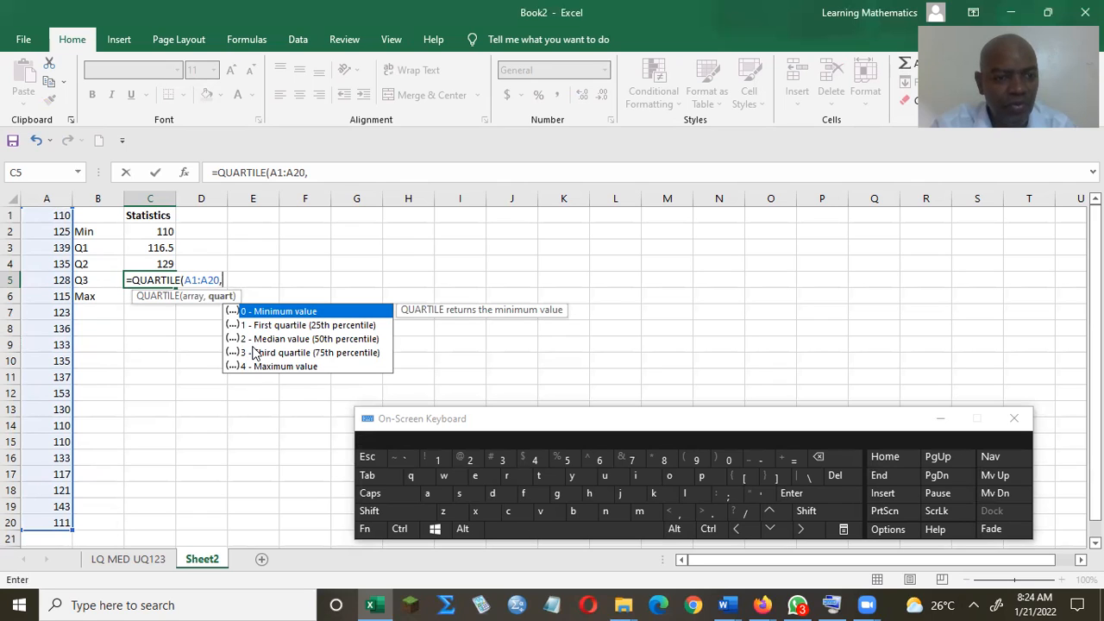
type("3)")
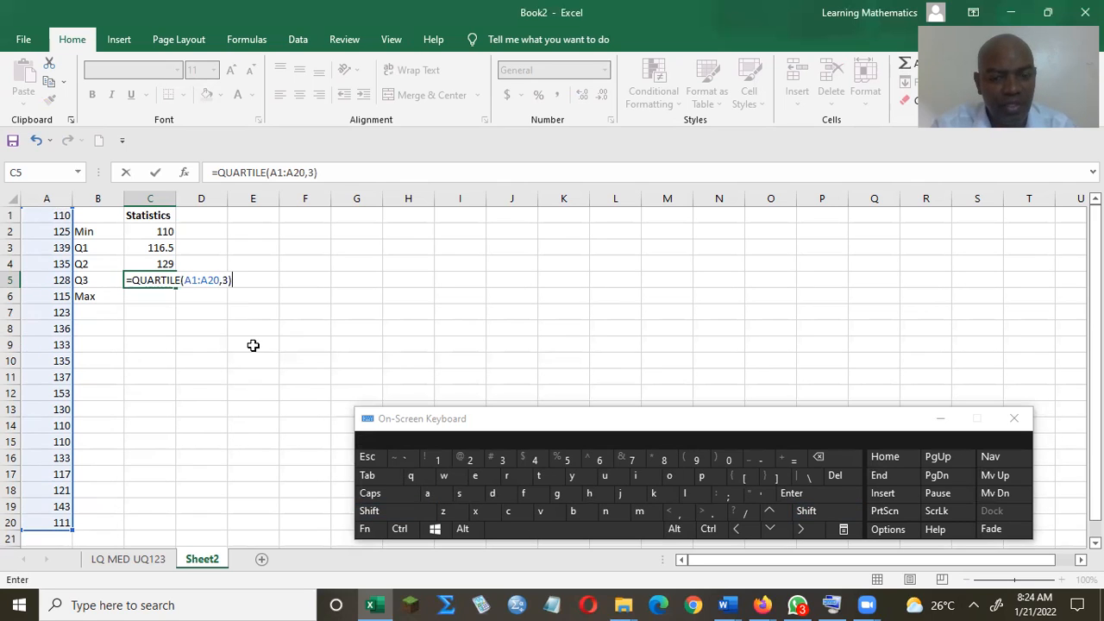
key("Return")
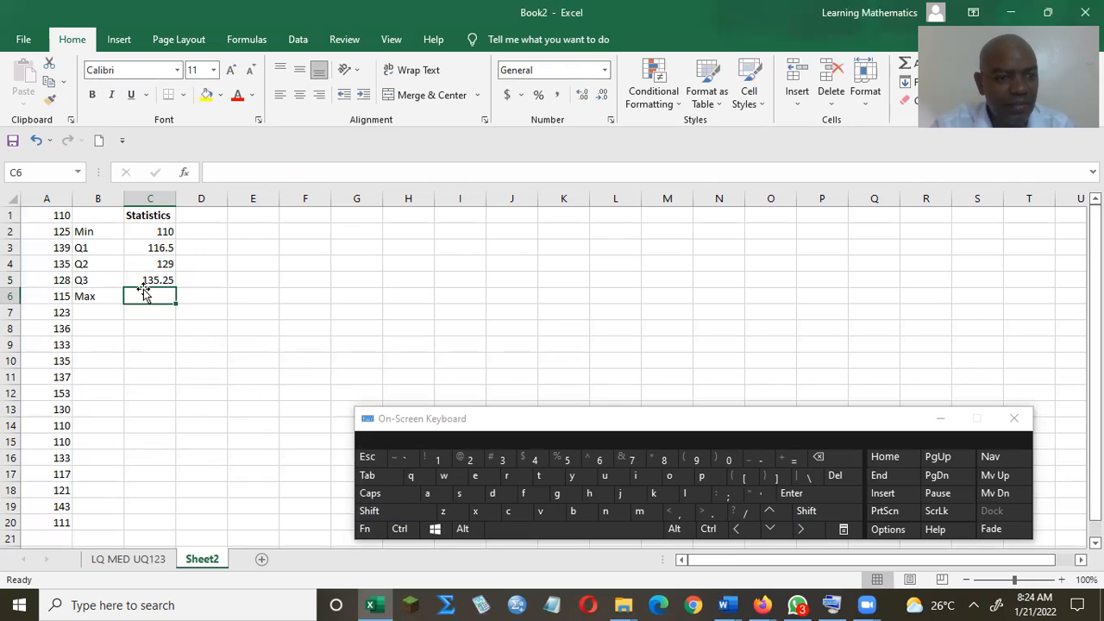
- Calculate the maximum of the data in cell C6 with the formula =MAX(A1:A20)
type("=m")
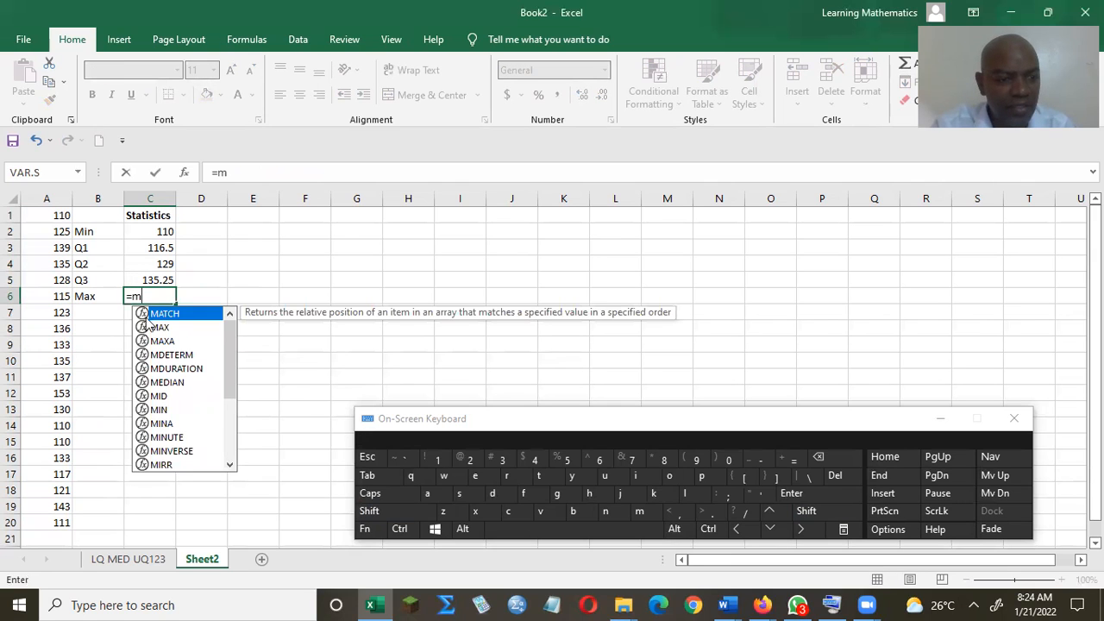
double_click(155, 327)
left_click(148, 328)
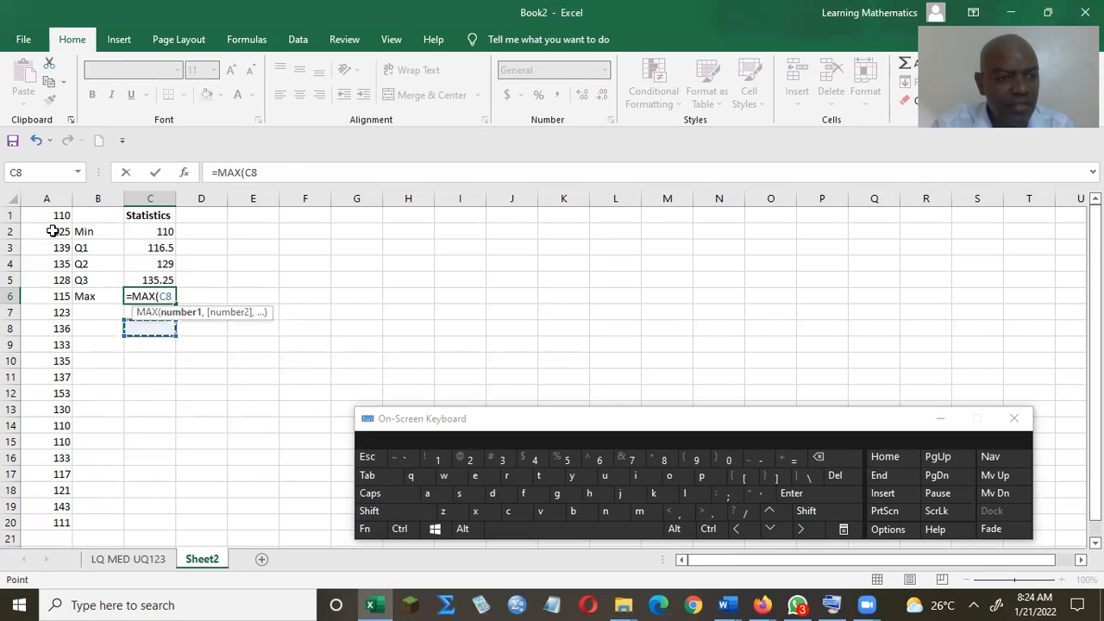
left_click_drag(48, 218, 49, 517)
type(")")
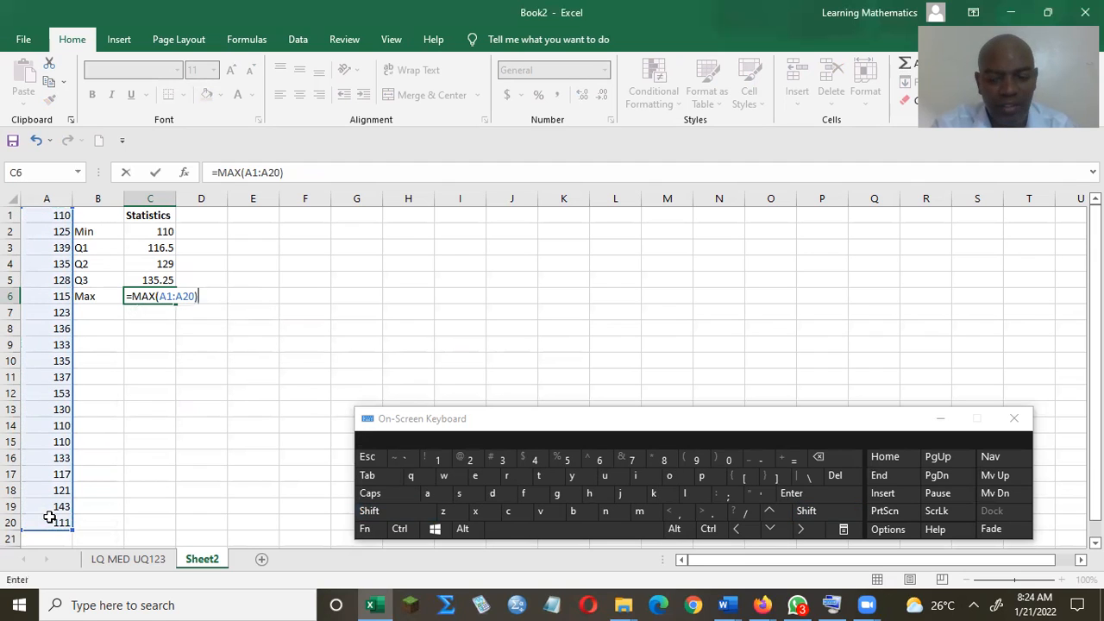
key("Return")
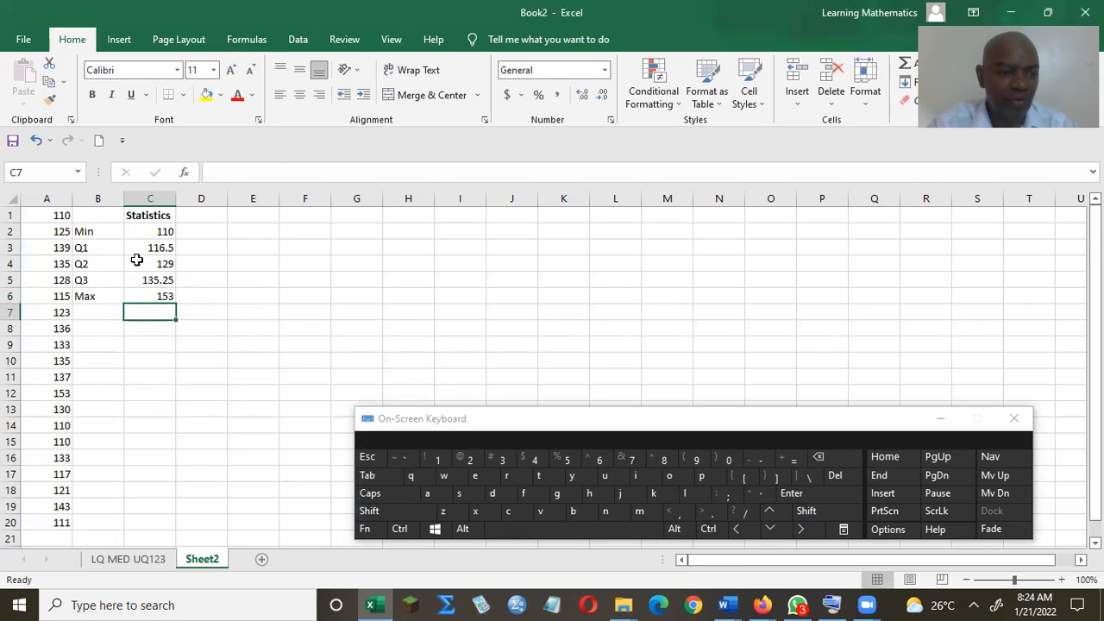
- Color the statistic labels Min to Max in cells B2:B6 red
left_click_drag(91, 231, 90, 298)
left_click(236, 95)
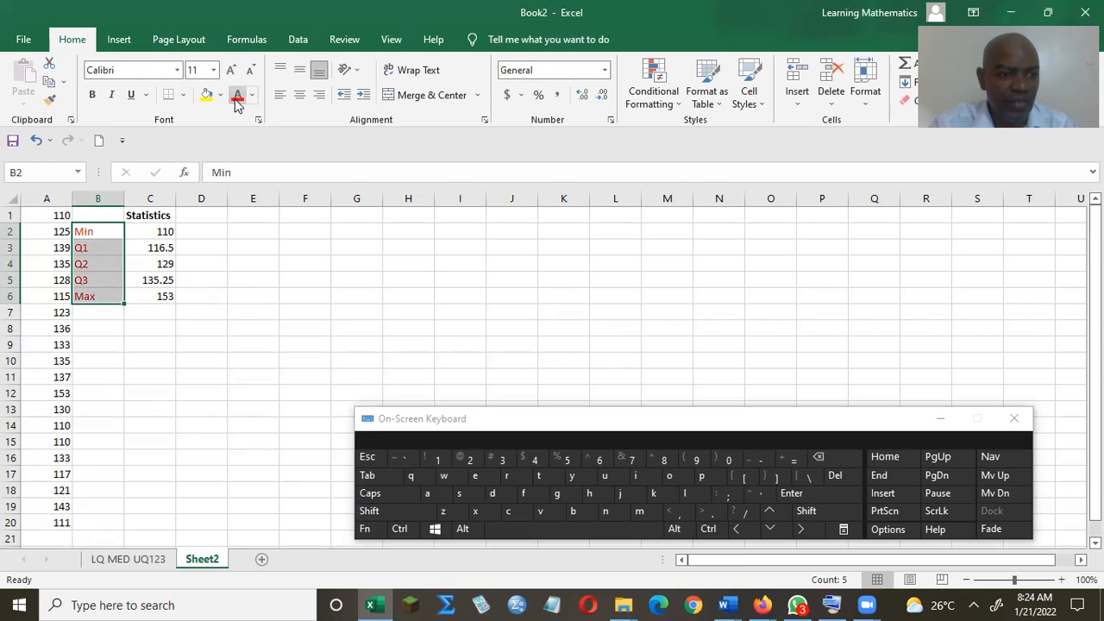
- Copy the random numbers in A1:A20 of the LQ MED UQ123 sheet and paste them as values into A1 of a new worksheet
left_click(160, 560)
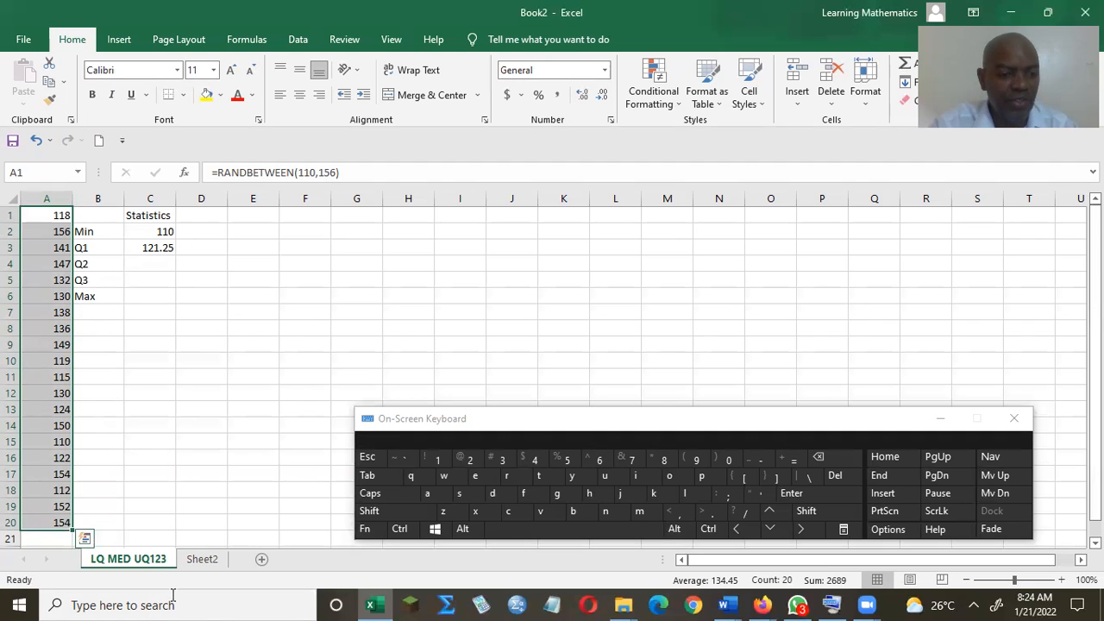
left_click(200, 561)
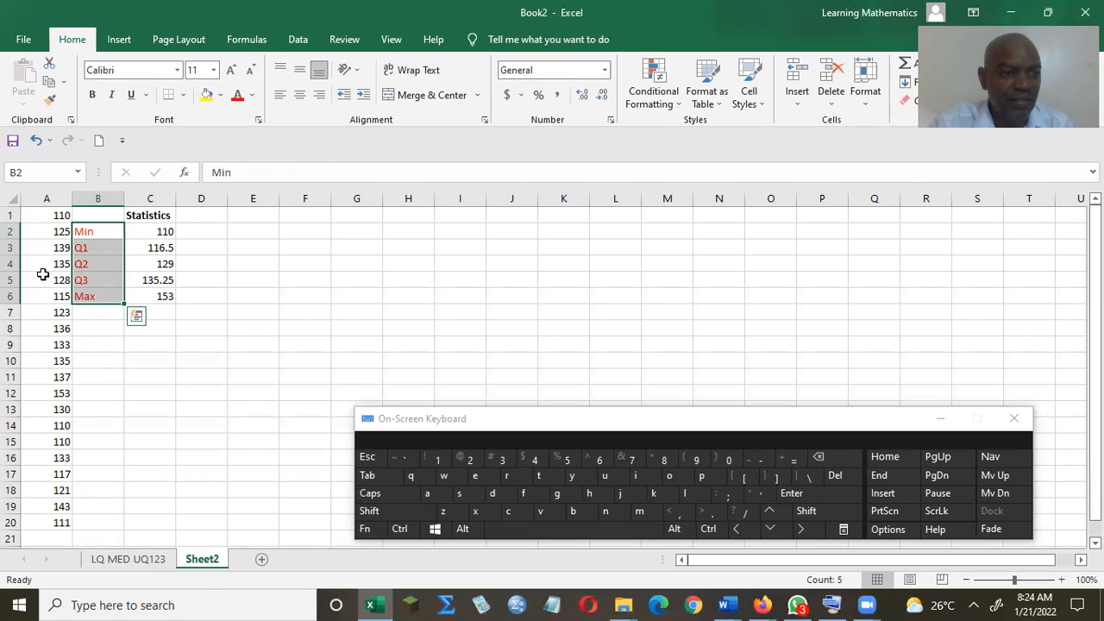
left_click(111, 563)
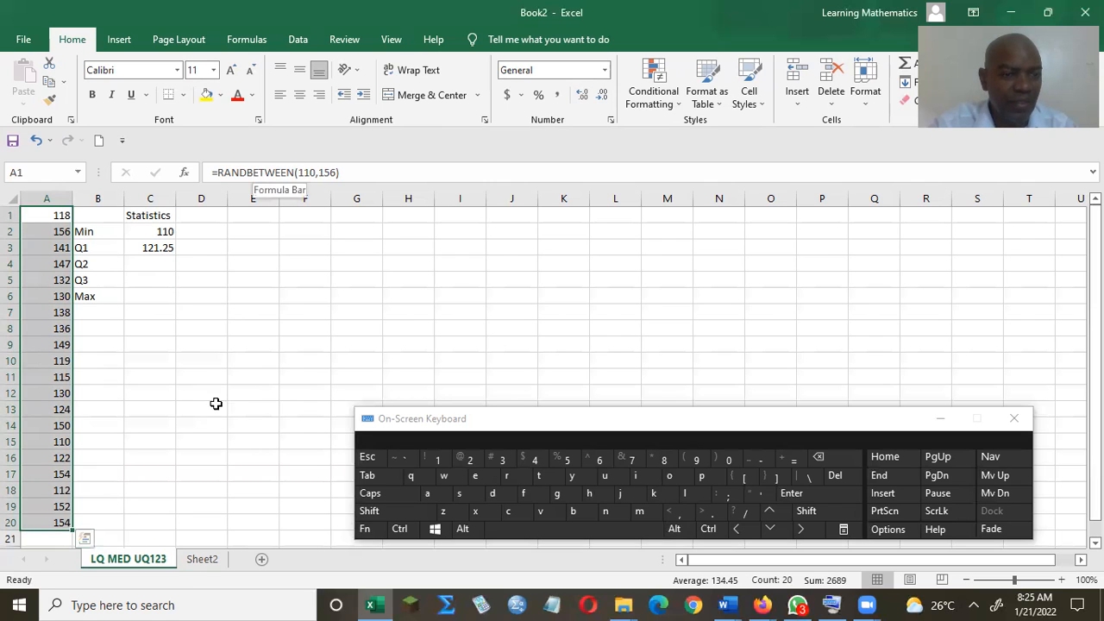
key("ctrl+c")
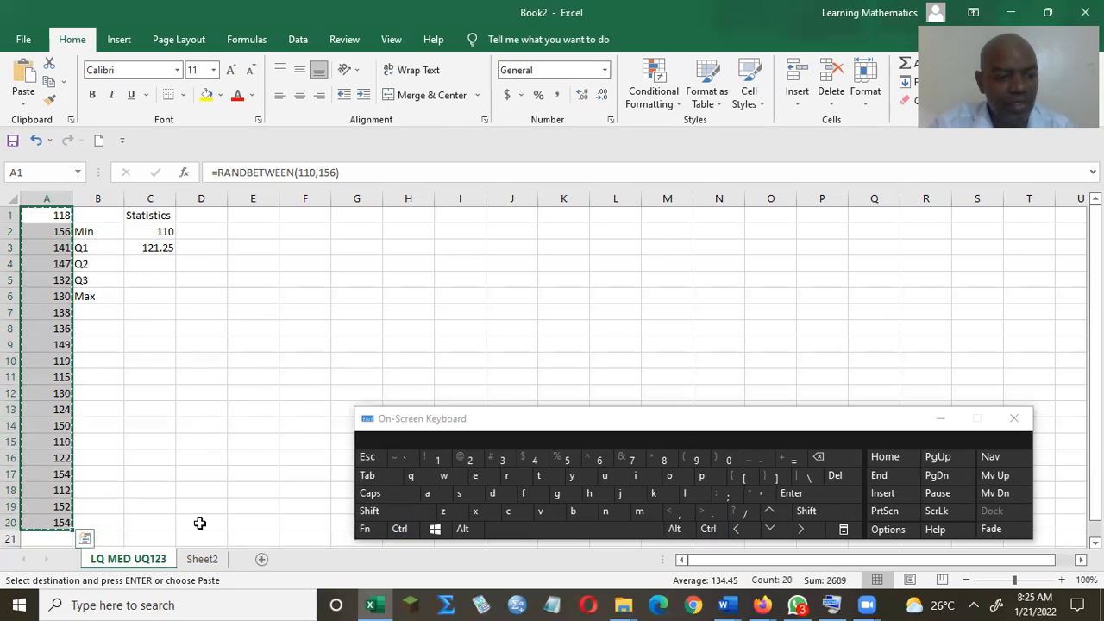
left_click(261, 559)
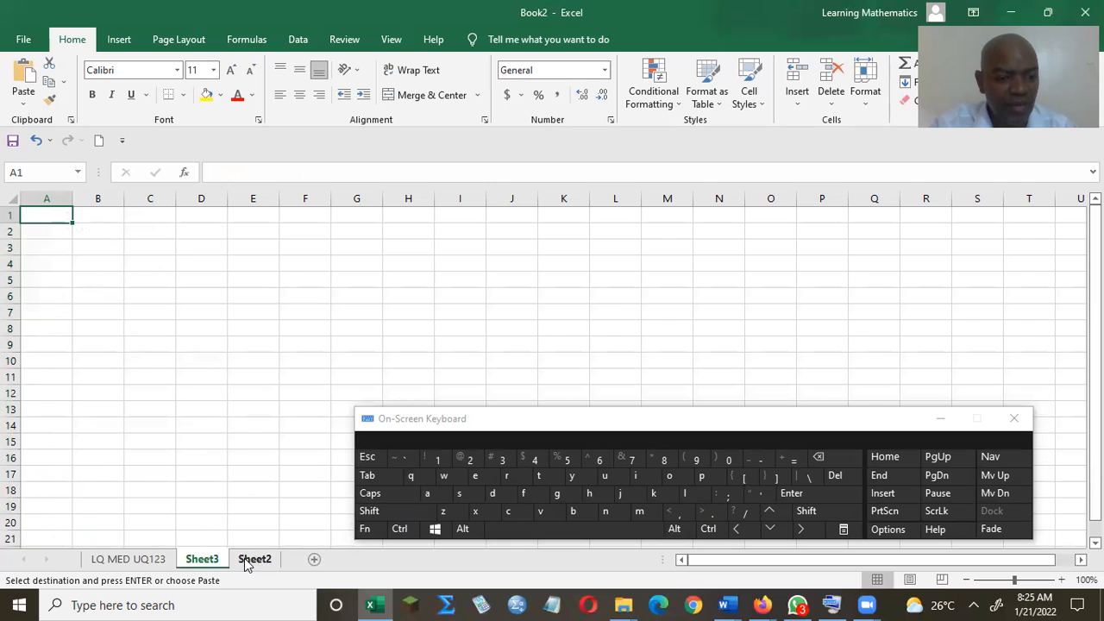
left_click(24, 102)
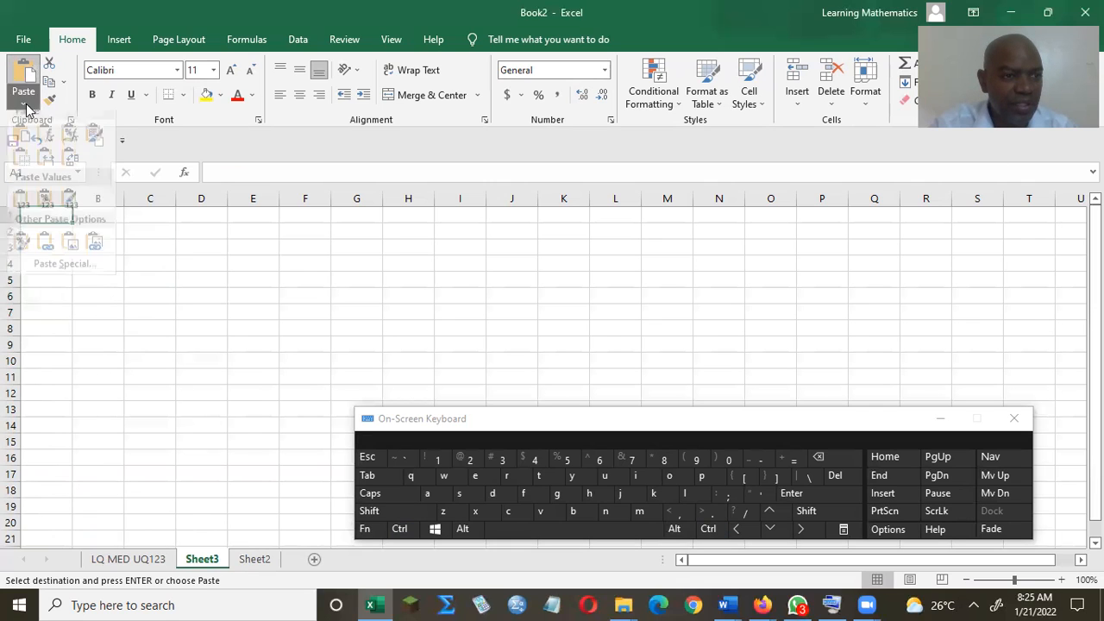
left_click(21, 209)
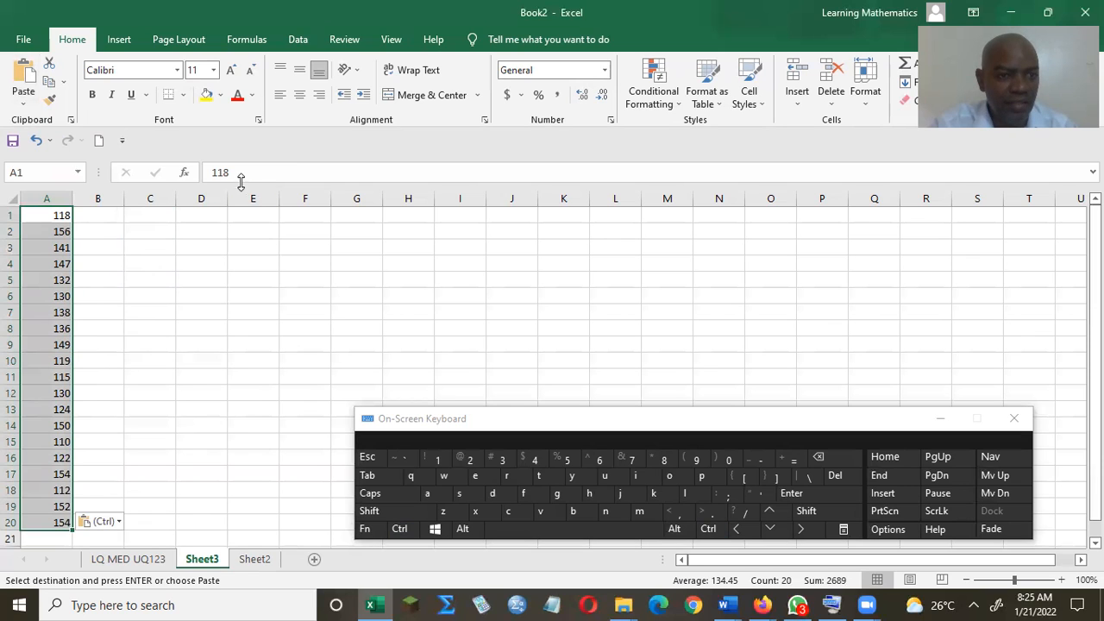
- Compare the random-number formulas on the LQ MED UQ123 sheet with the fixed values on Sheet2 and Sheet3
left_click(128, 559)
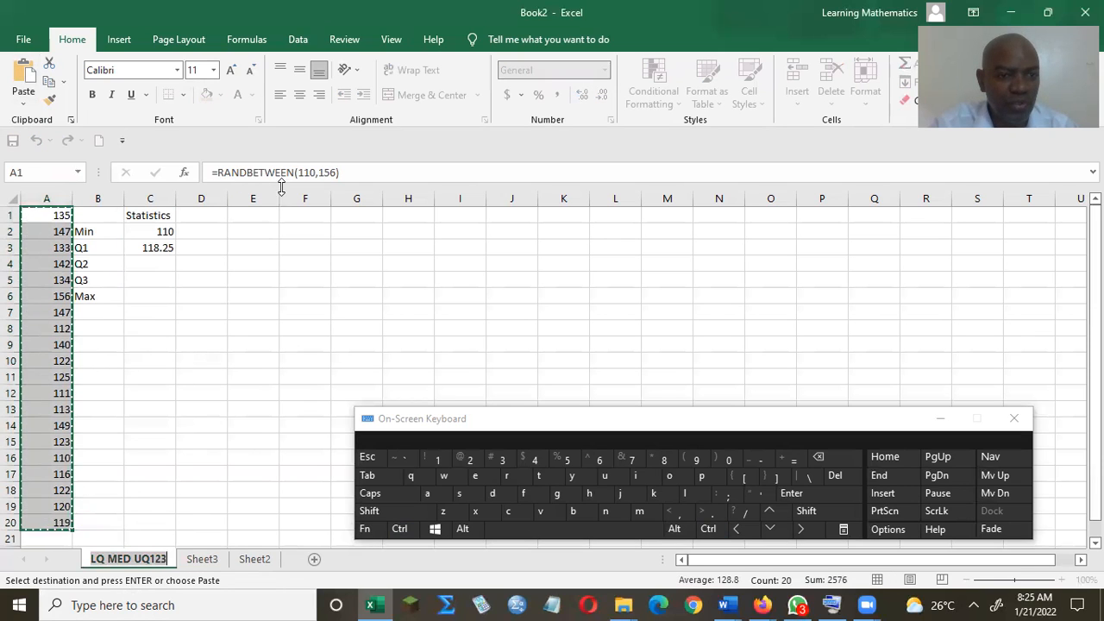
left_click(257, 559)
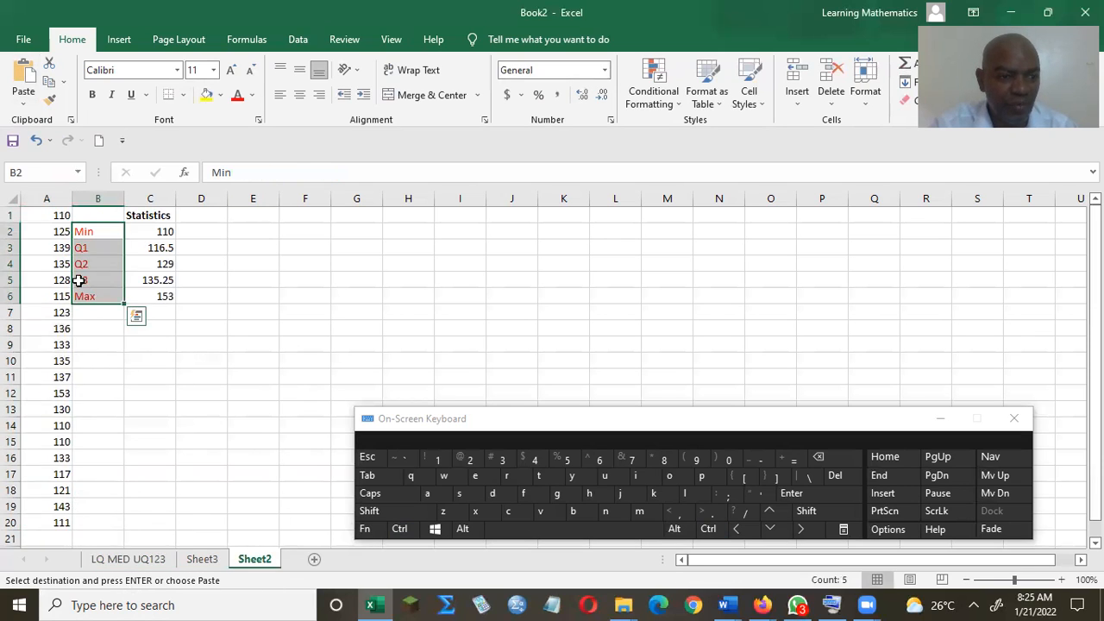
left_click(214, 560)
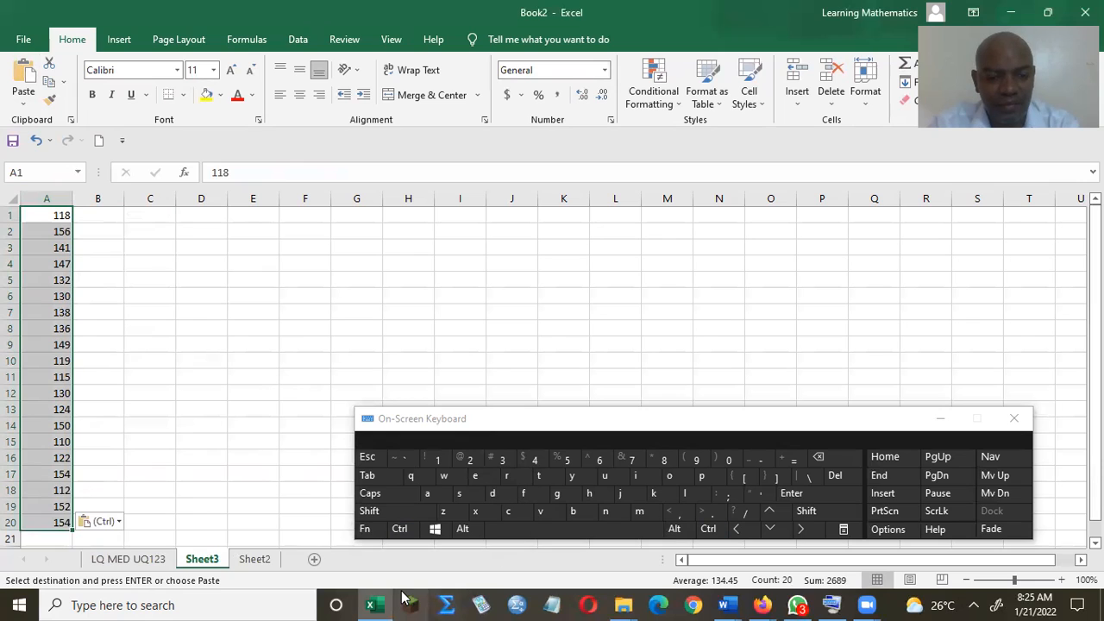
- Move the On-Screen Keyboard window higher over the worksheet and minimize it
left_click(525, 530)
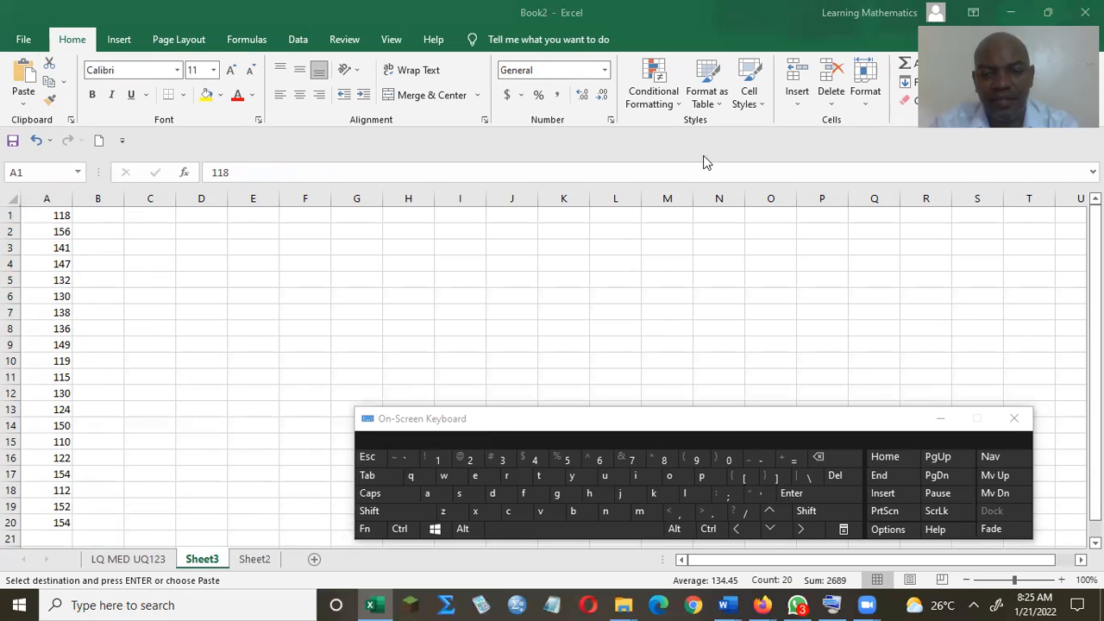
left_click_drag(704, 162, 704, 162)
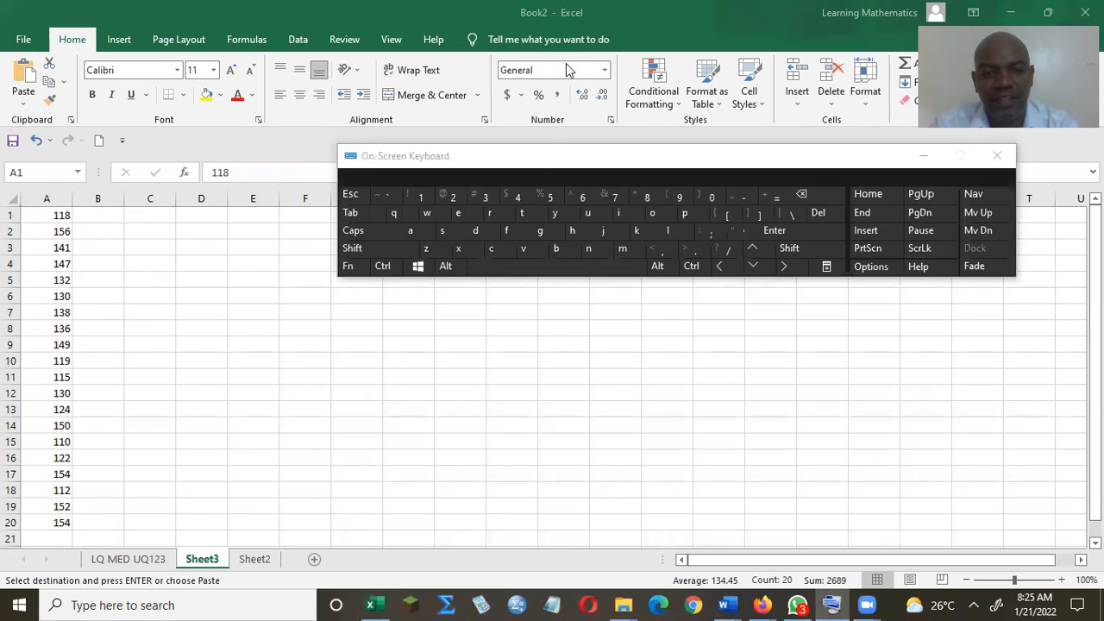
left_click(532, 161)
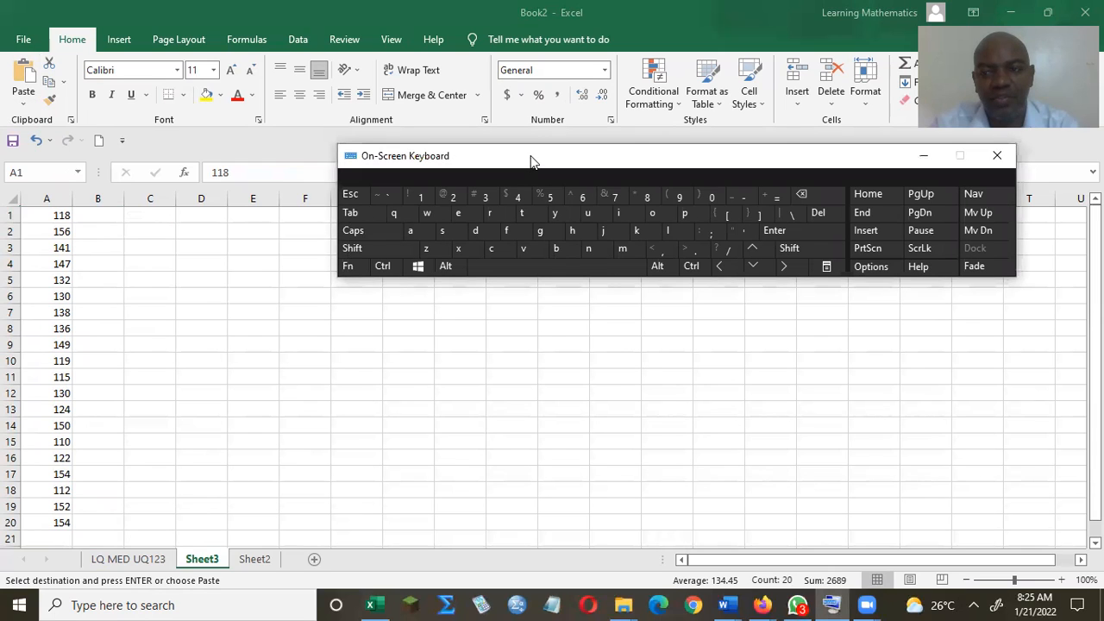
left_click(923, 156)
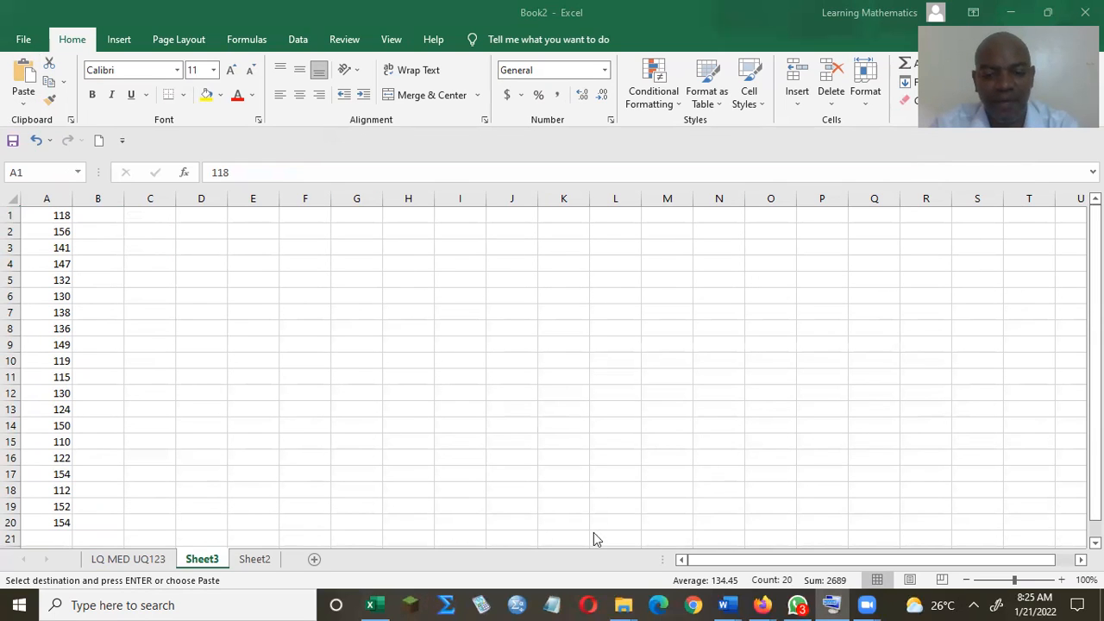